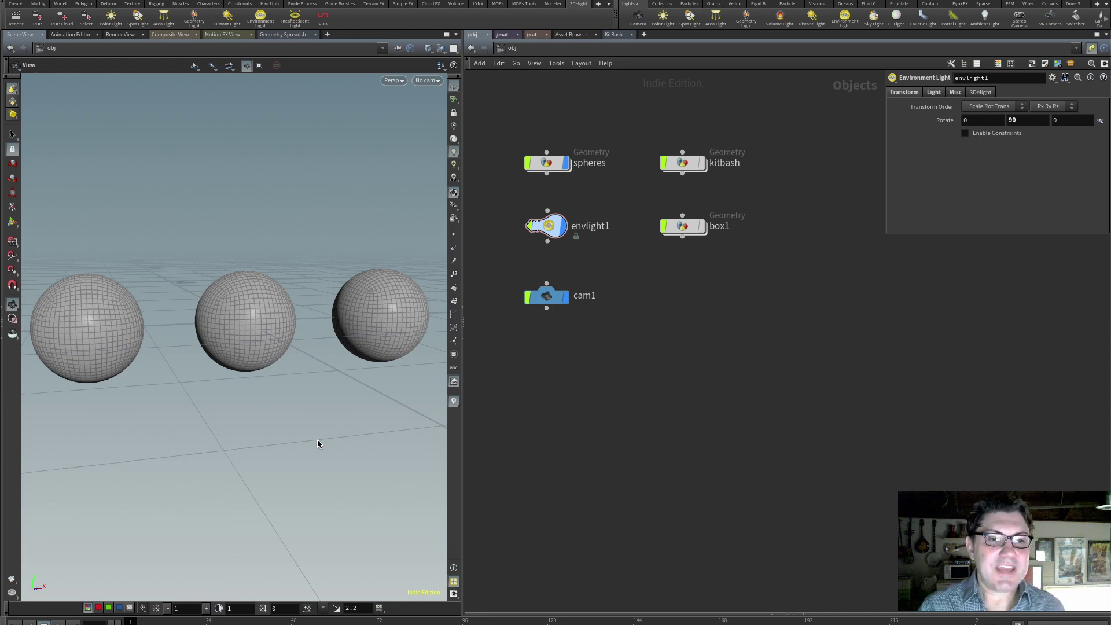
Inside spheres, move merge1 up closer to its three inputs, then return to /obj
{"action": "mouse_move", "coordinate": [258, 384]}
{"action": "left_mouse_down"}
{"action": "mouse_move", "coordinate": [275, 391]}
{"action": "mouse_move", "coordinate": [258, 367]}
{"action": "mouse_move", "coordinate": [272, 363]}
{"action": "mouse_move", "coordinate": [252, 371]}
{"action": "mouse_move", "coordinate": [266, 342]}
{"action": "mouse_move", "coordinate": [256, 372]}
{"action": "left_mouse_up"}
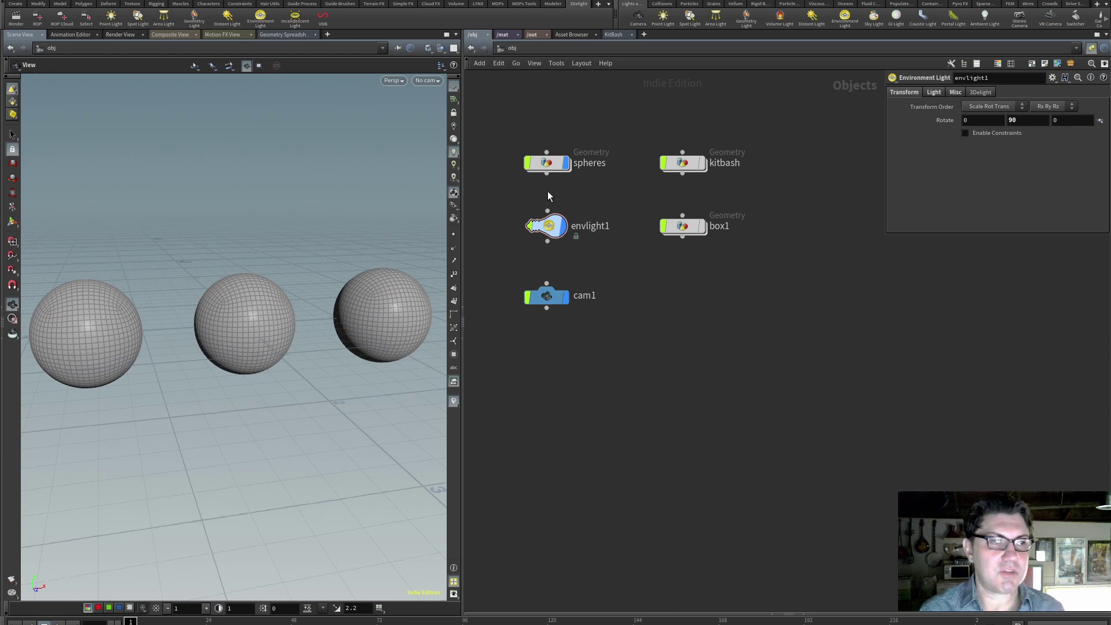
{"action": "double_click", "coordinate": [546, 163]}
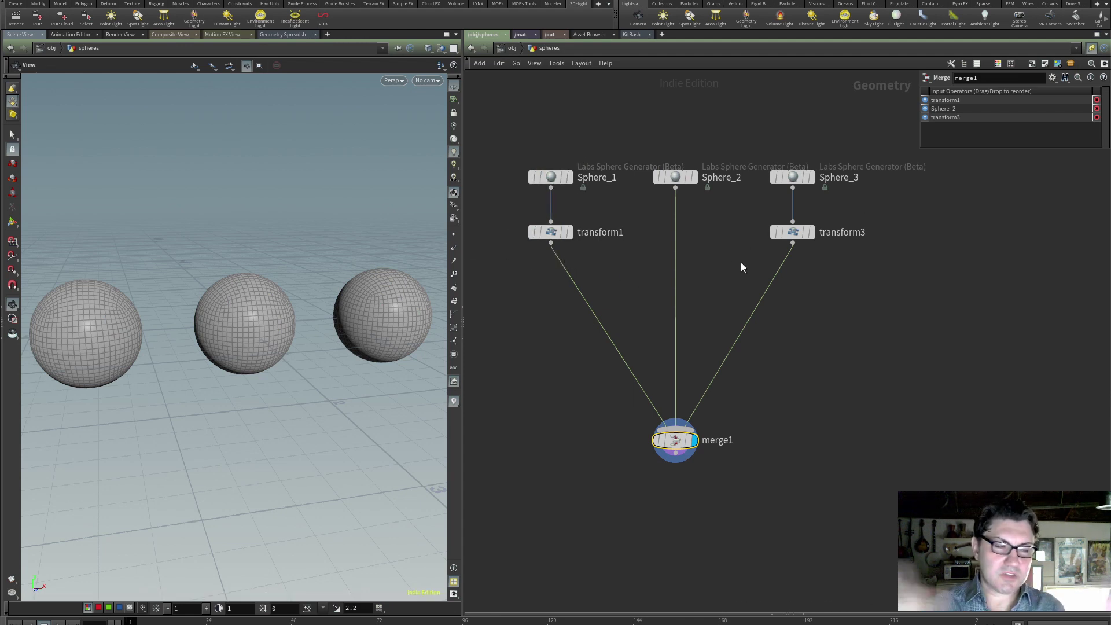
{"action": "left_click_drag", "start_coordinate": [679, 440], "coordinate": [679, 306]}
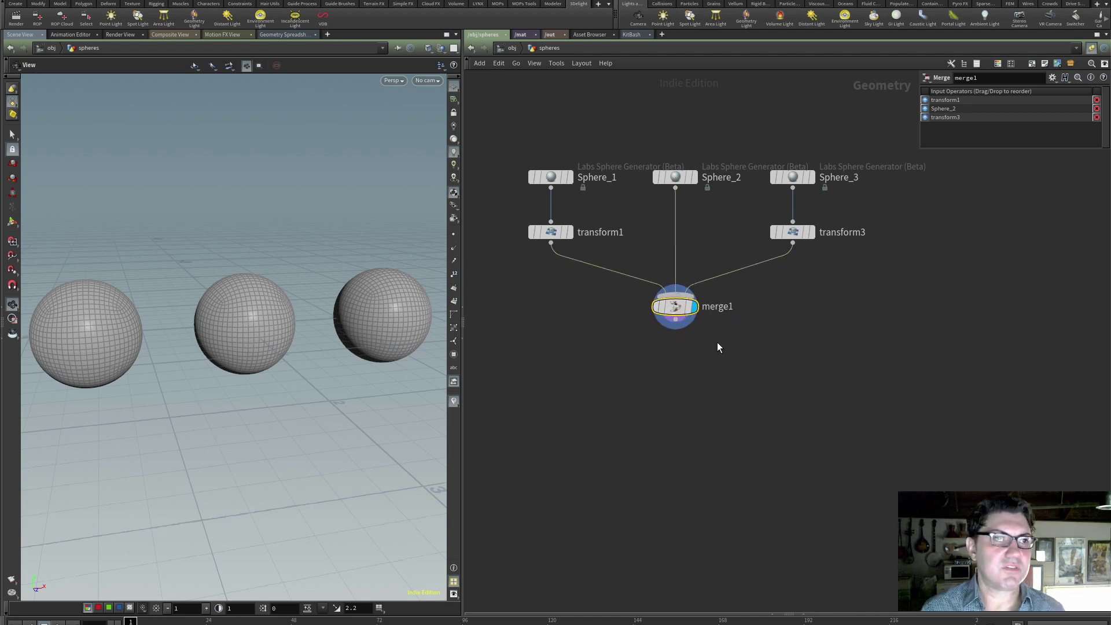
{"action": "key", "text": "u"}
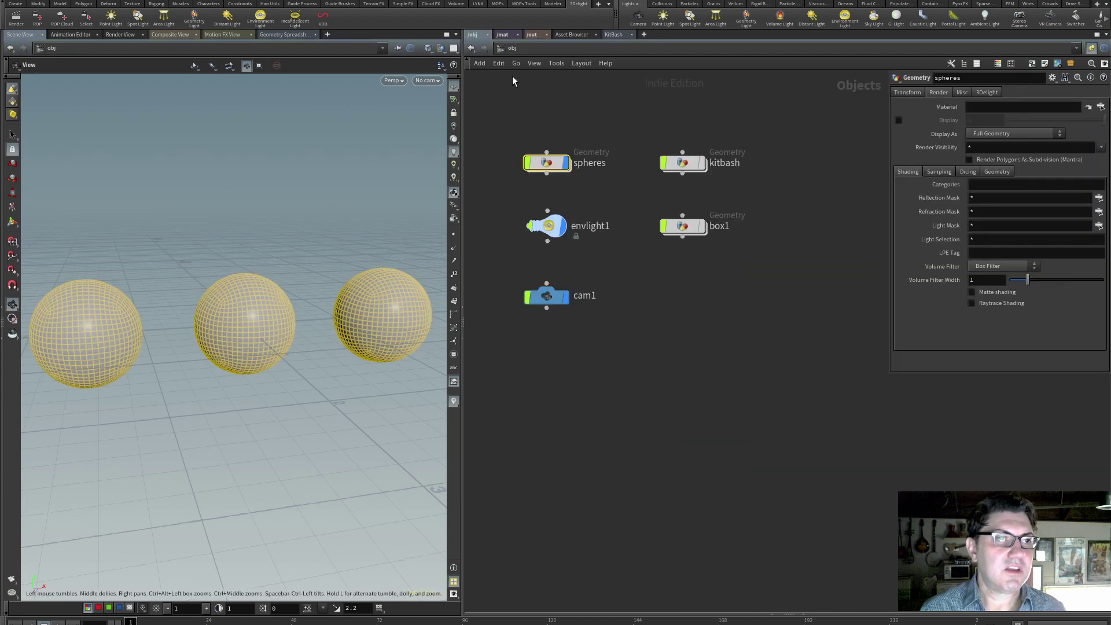
{"action": "left_click", "coordinate": [502, 34]}
{"action": "middle_click_drag", "start_coordinate": [646, 215], "coordinate": [521, 166]}
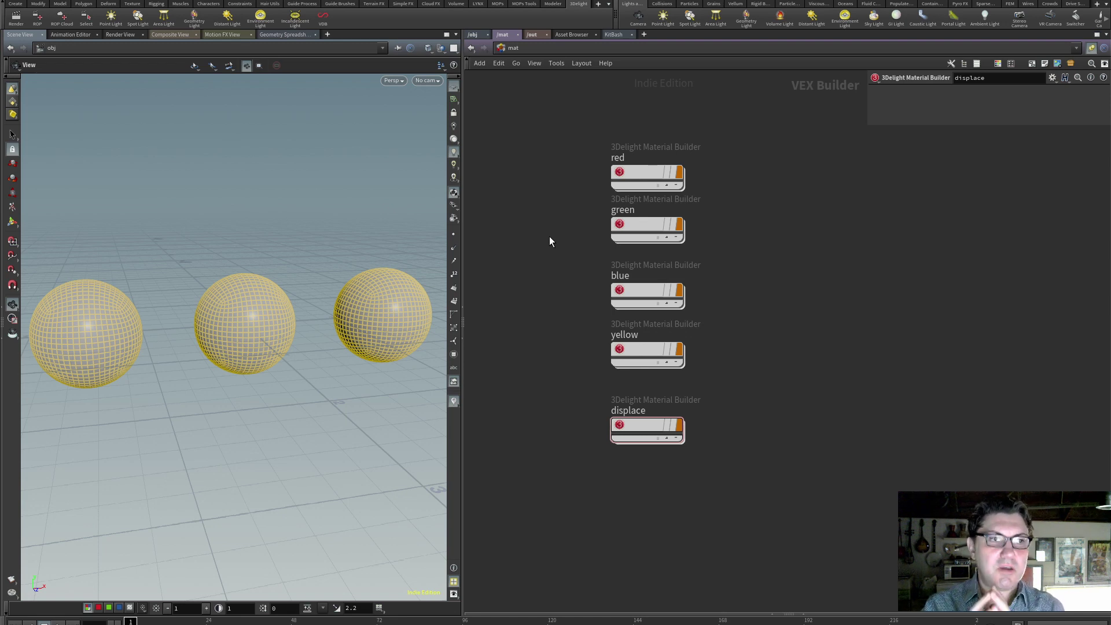
{"action": "key", "text": "ctrl+Page_Up"}
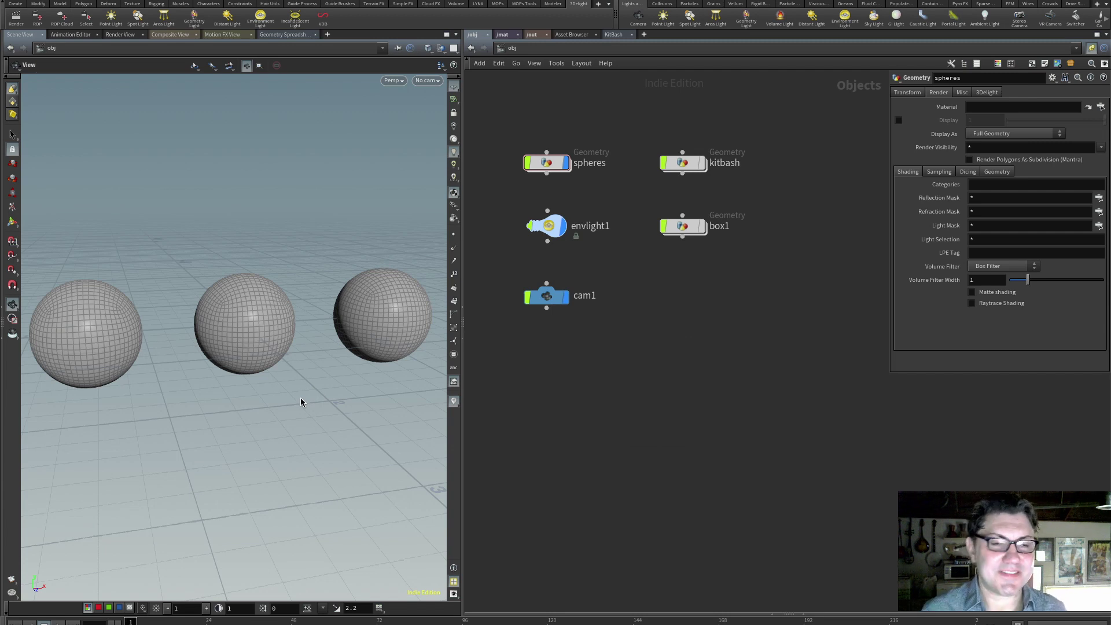
Set the spheres object's Material to /mat/red so all three spheres render red
{"action": "left_click_drag", "start_coordinate": [261, 399], "coordinate": [254, 386]}
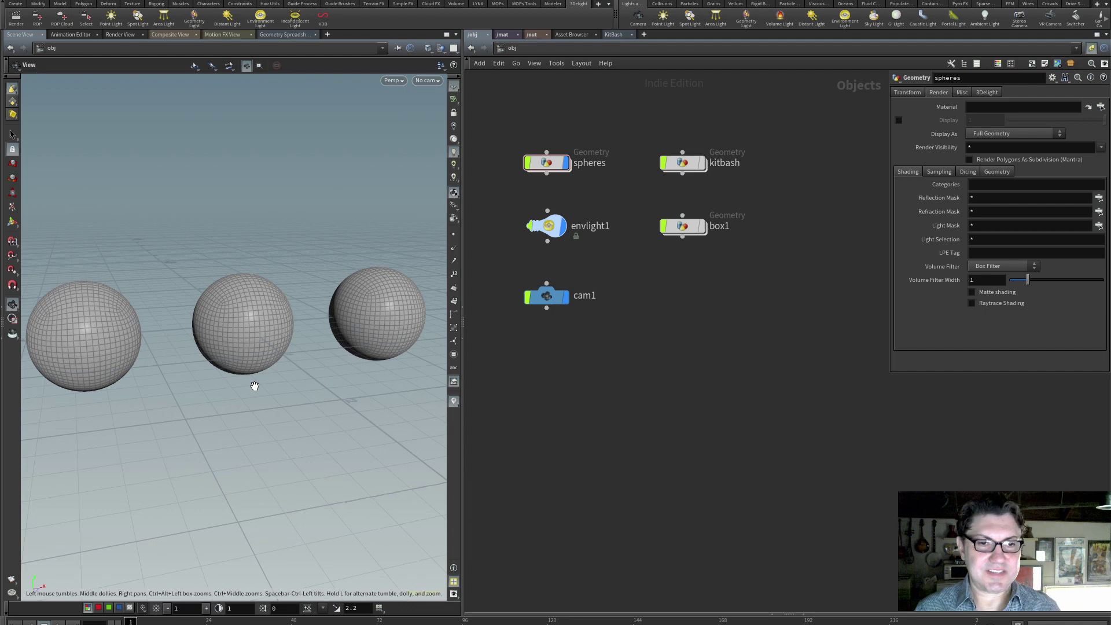
{"action": "left_click", "coordinate": [546, 162]}
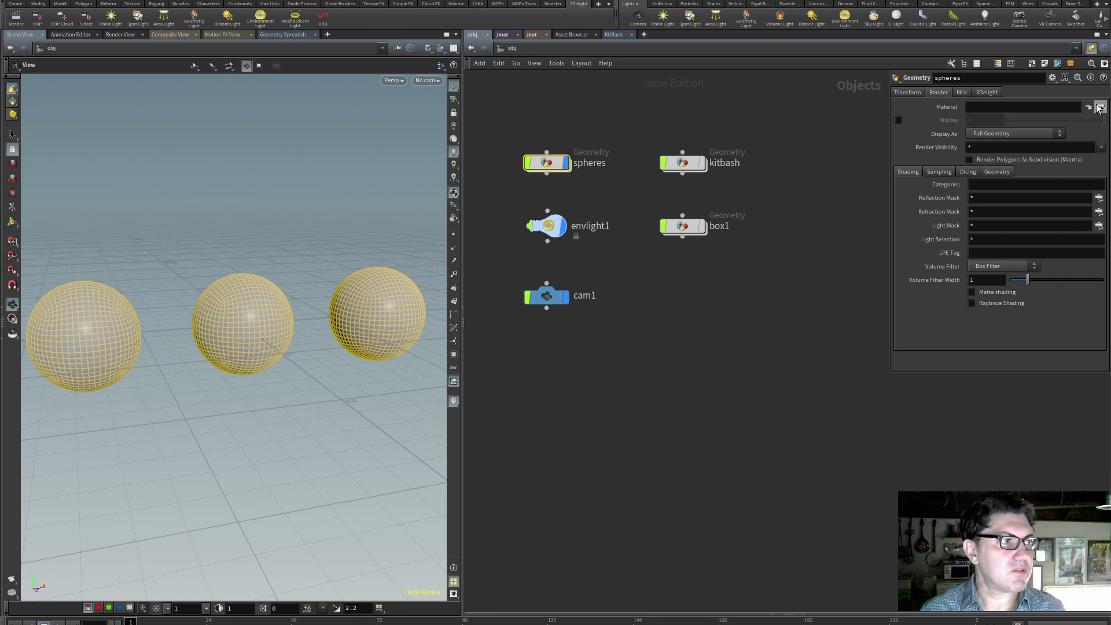
{"action": "left_click", "coordinate": [1100, 108]}
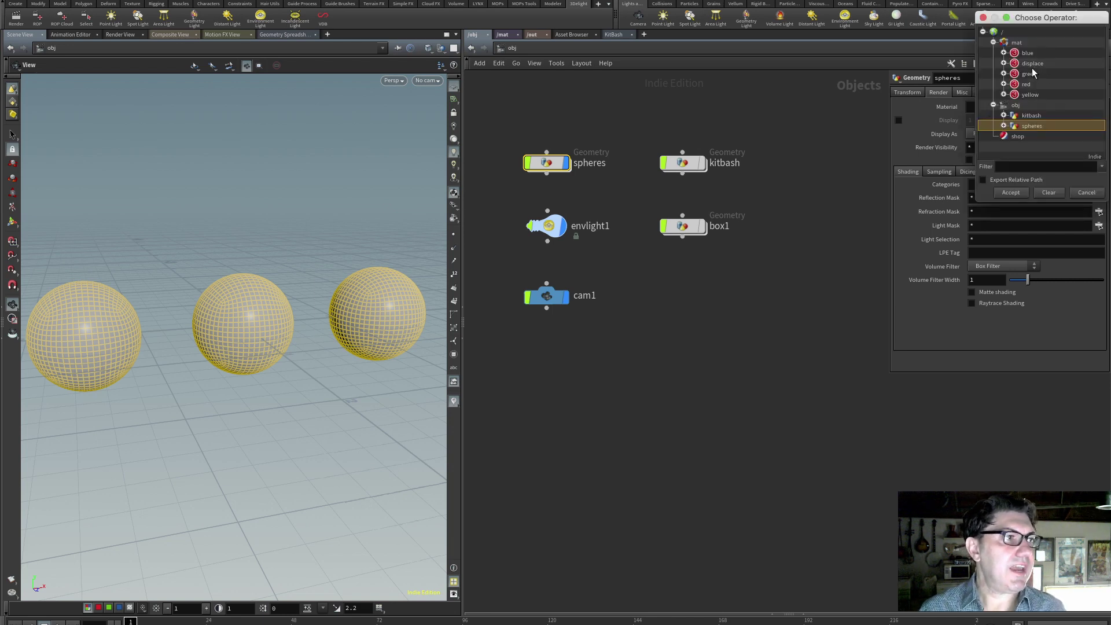
{"action": "left_click", "coordinate": [1025, 84]}
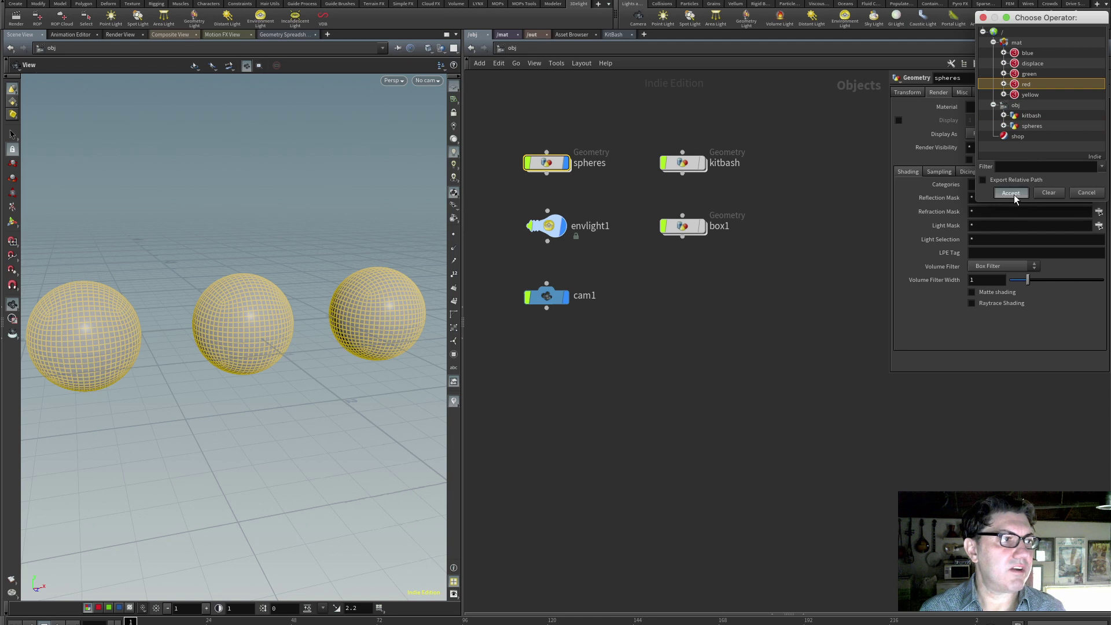
{"action": "left_click", "coordinate": [1010, 192]}
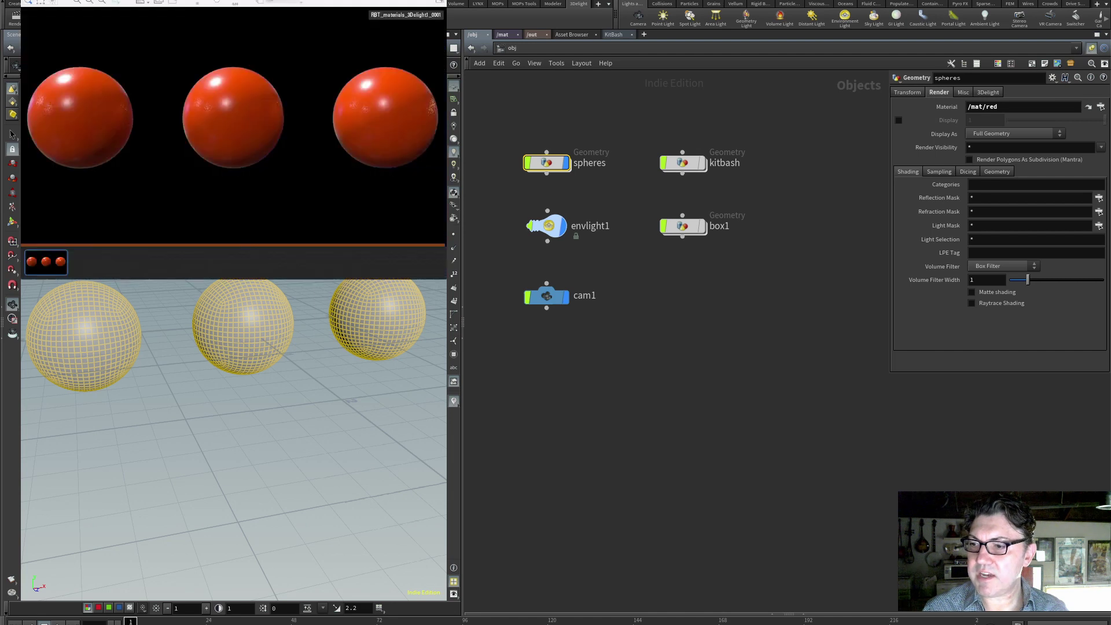
{"action": "left_click", "coordinate": [616, 412]}
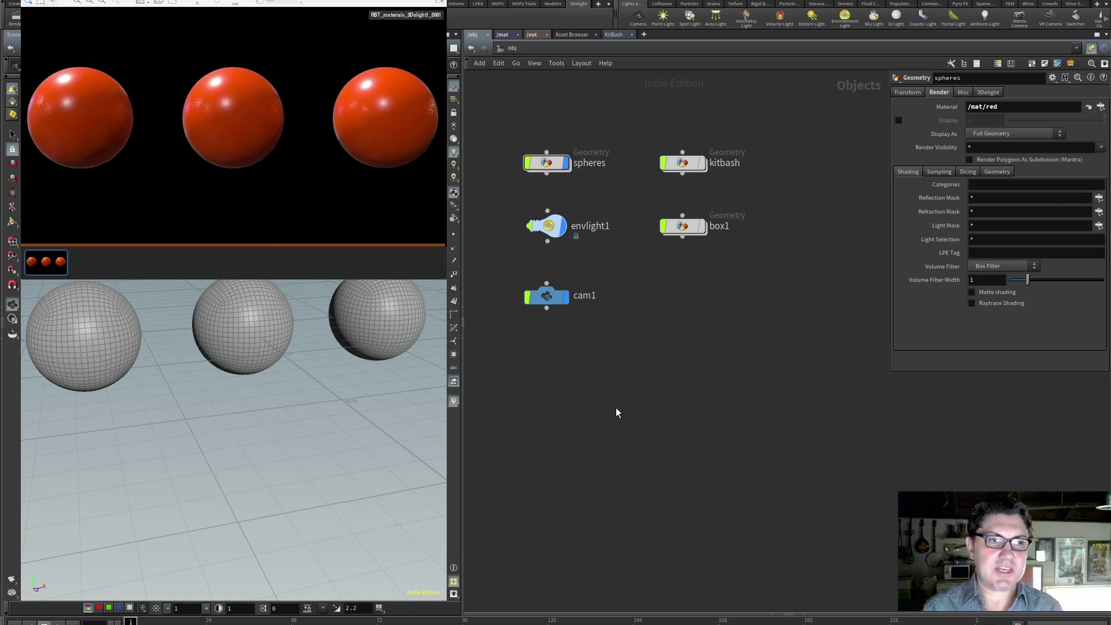
Inside spheres, add a Material node material1 wired below merge1 and display it
{"action": "left_click", "coordinate": [548, 165]}
{"action": "double_click", "coordinate": [548, 165]}
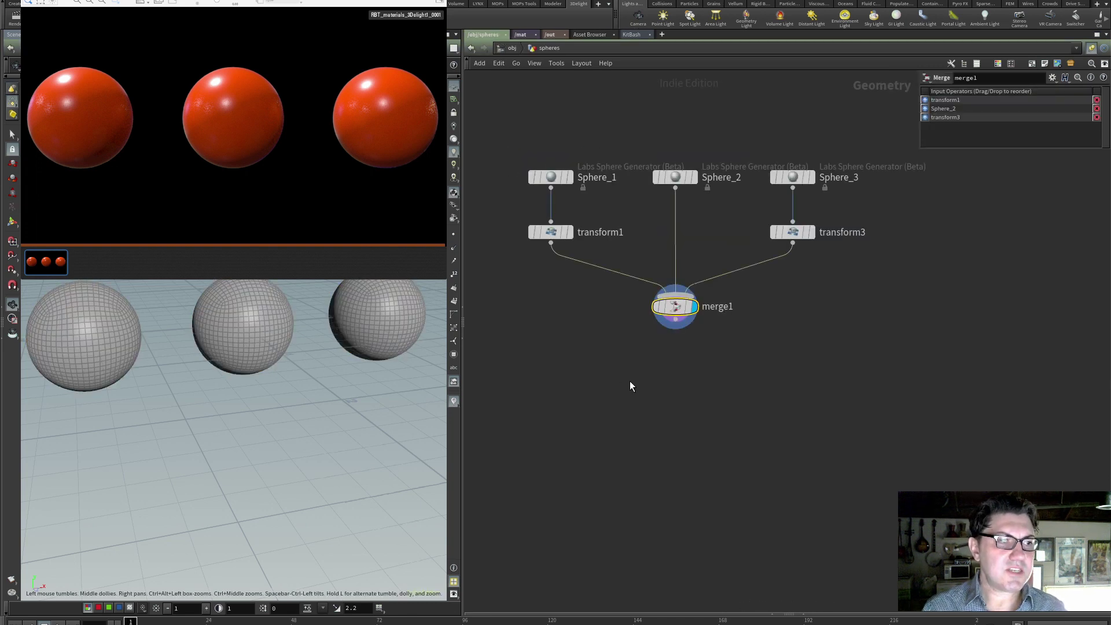
{"action": "left_click", "coordinate": [606, 347]}
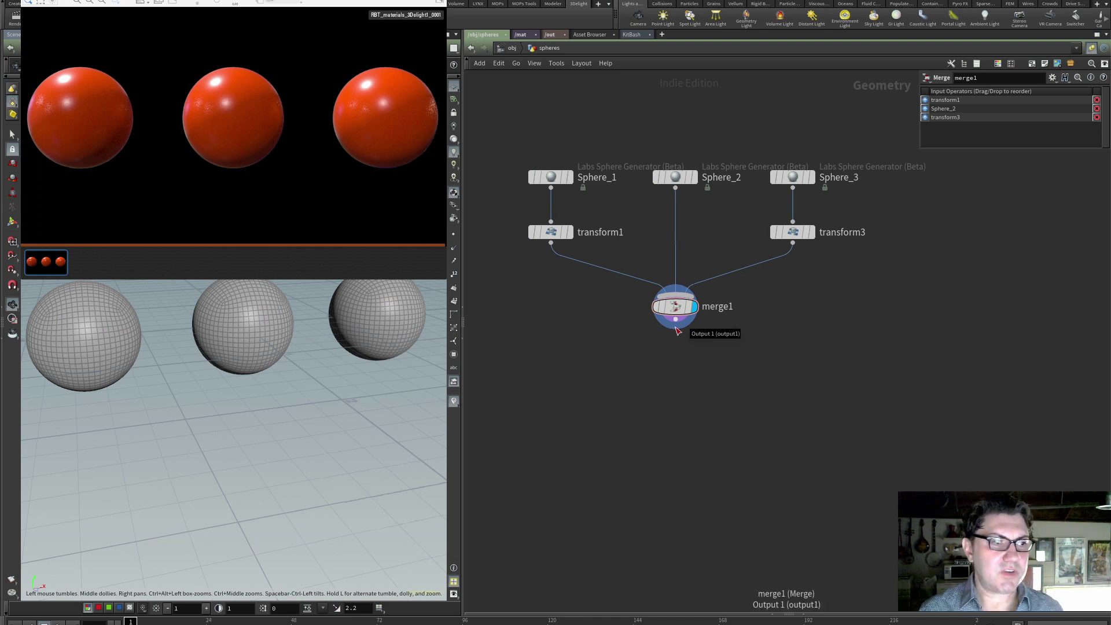
{"action": "left_click_drag", "start_coordinate": [677, 330], "coordinate": [679, 355]}
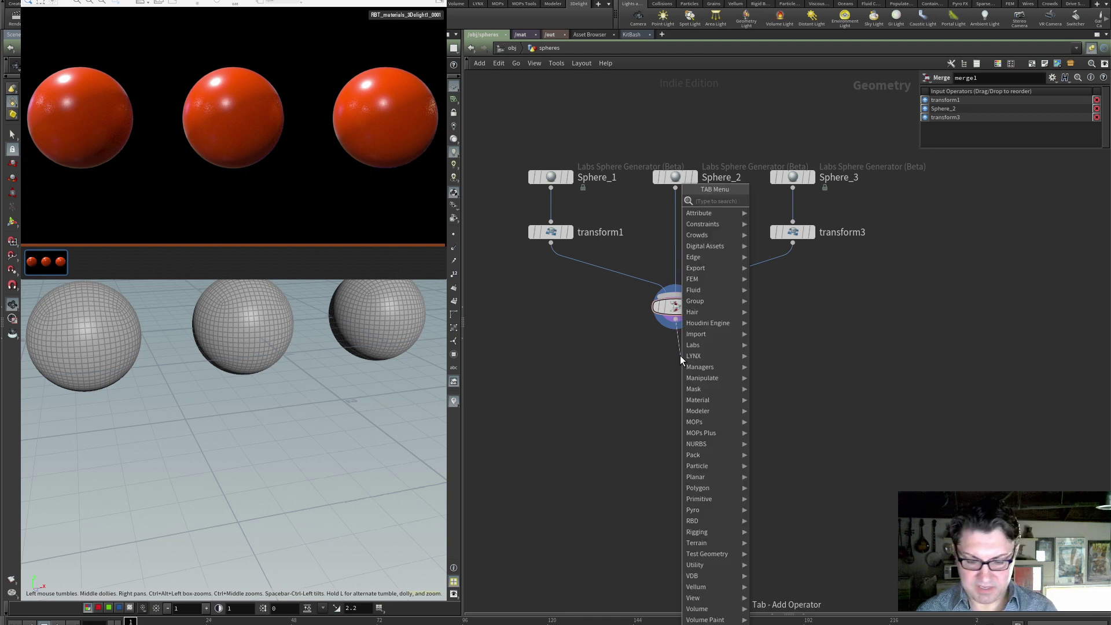
{"action": "type", "text": "material"}
{"action": "key", "text": "Return"}
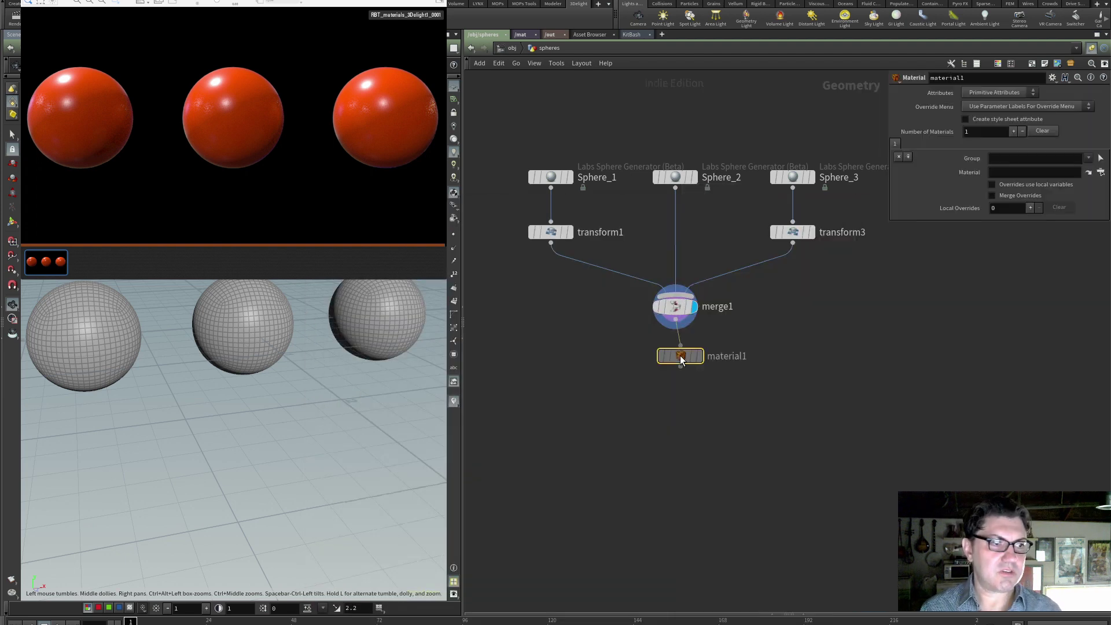
{"action": "left_click", "coordinate": [679, 355]}
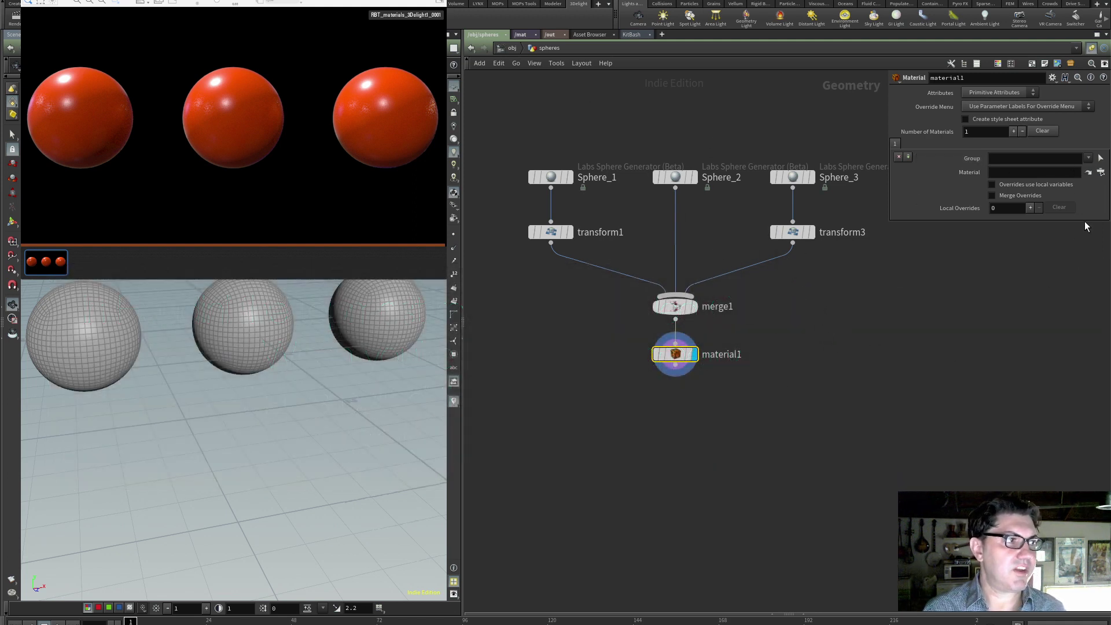
Assign /mat/yellow on material1 and return to the /obj level
{"action": "left_click", "coordinate": [1099, 172]}
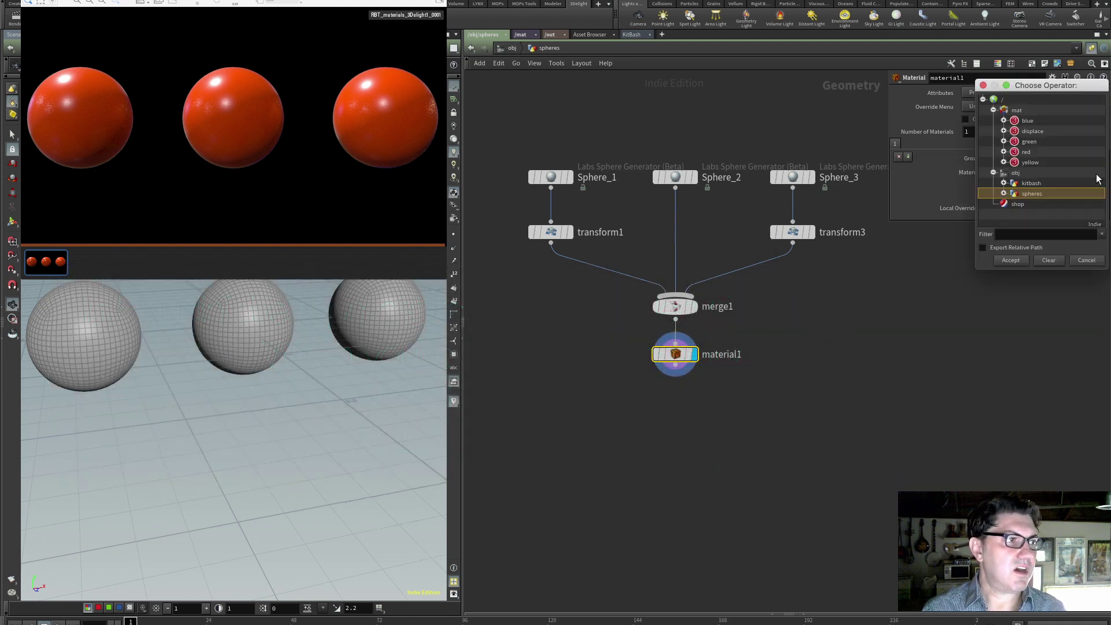
{"action": "left_click", "coordinate": [1027, 162]}
{"action": "left_click", "coordinate": [1018, 258]}
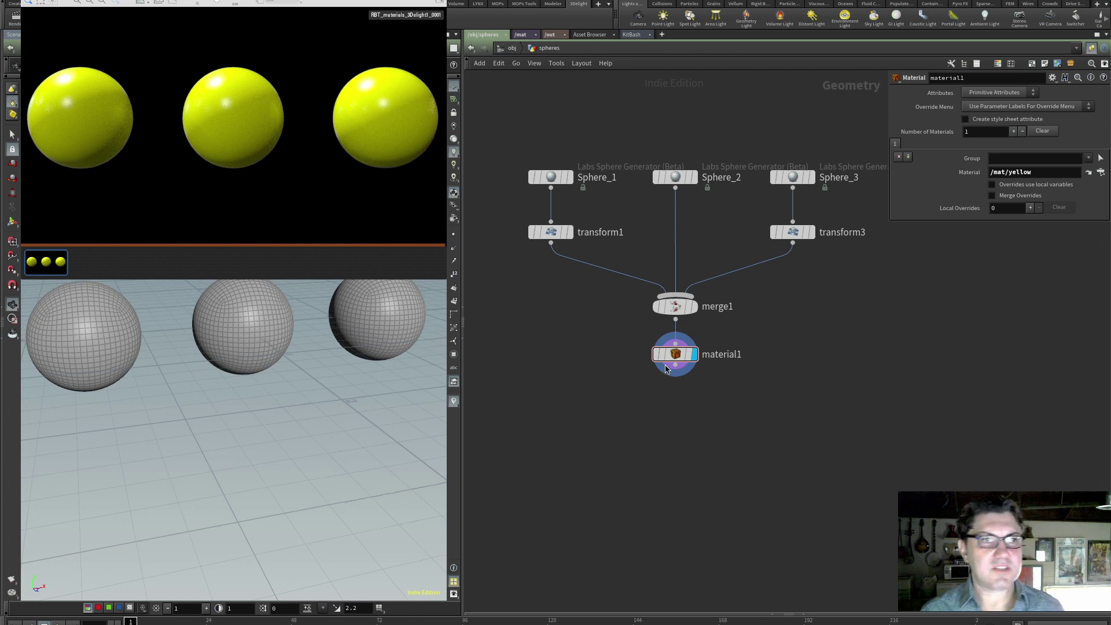
{"action": "left_click", "coordinate": [511, 49]}
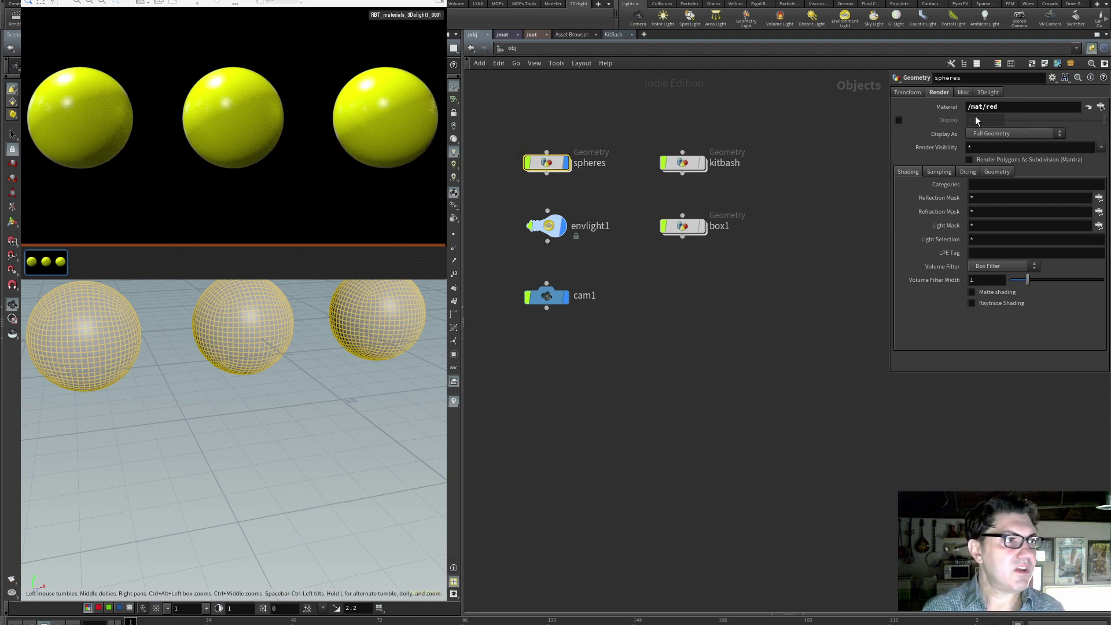
Re-enter the spheres network, showing merge1 feeding material1, with nothing selected
{"action": "double_click", "coordinate": [547, 163]}
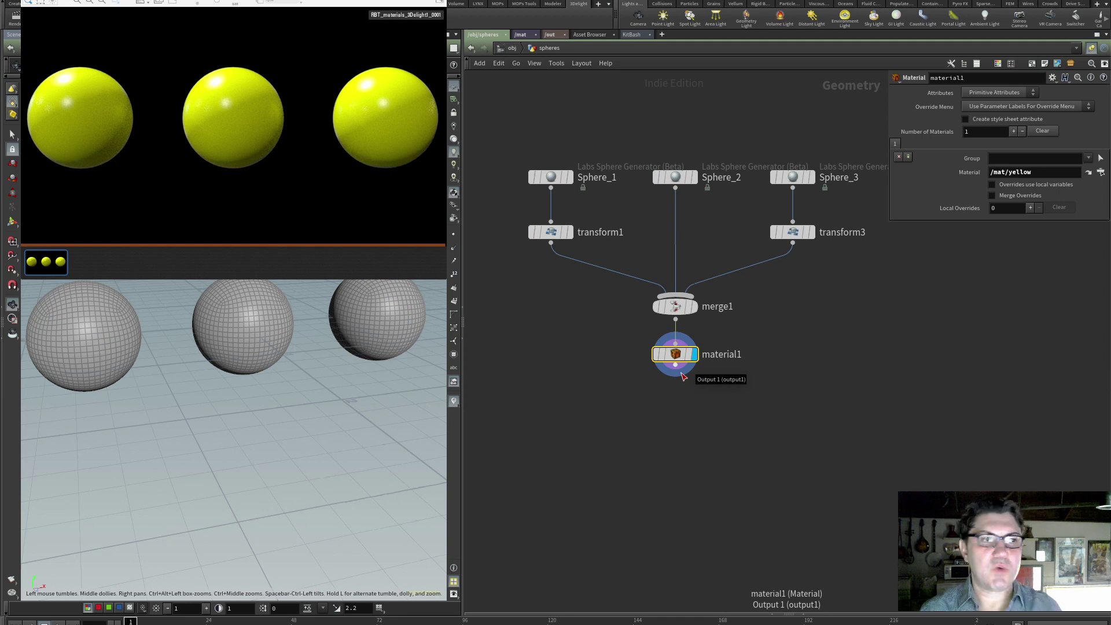
{"action": "key", "text": "u"}
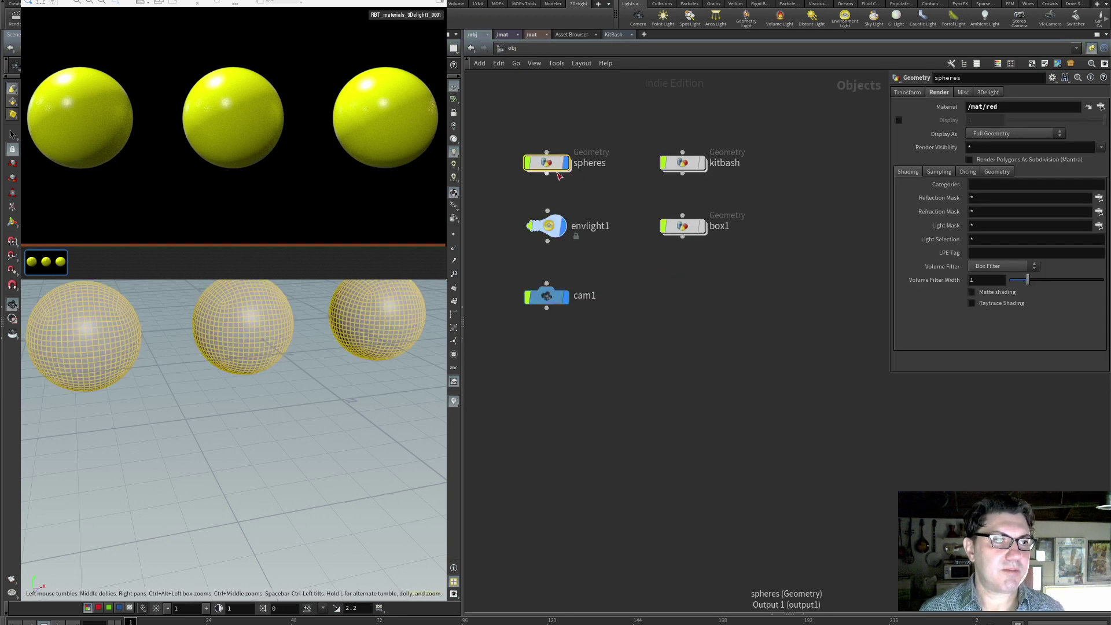
{"action": "mouse_move", "coordinate": [551, 165]}
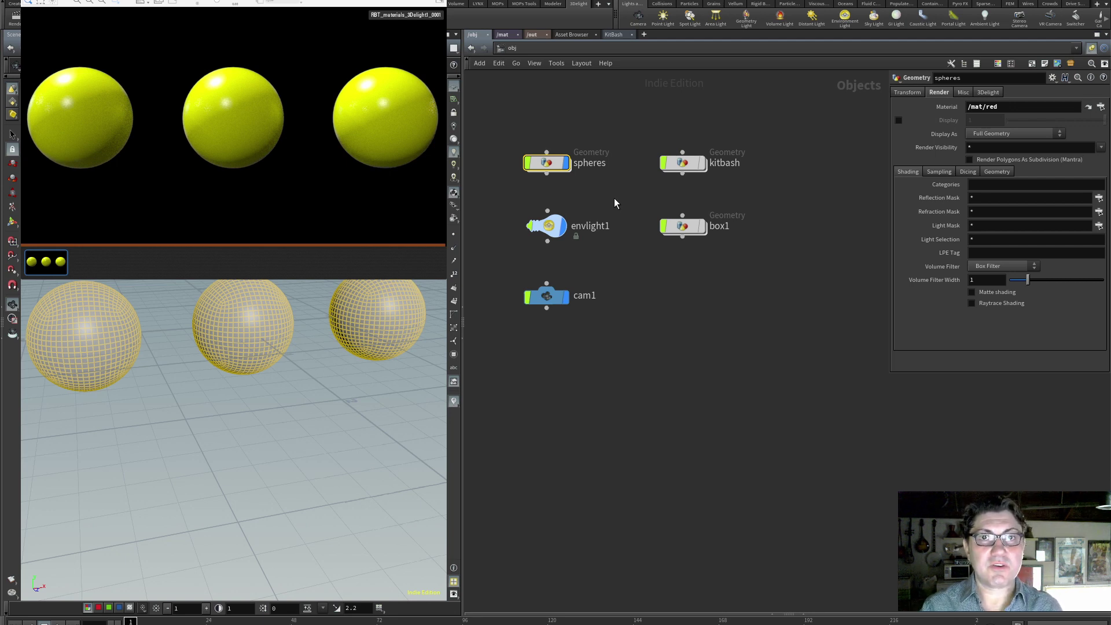
{"action": "double_click", "coordinate": [546, 162]}
{"action": "left_click", "coordinate": [719, 449]}
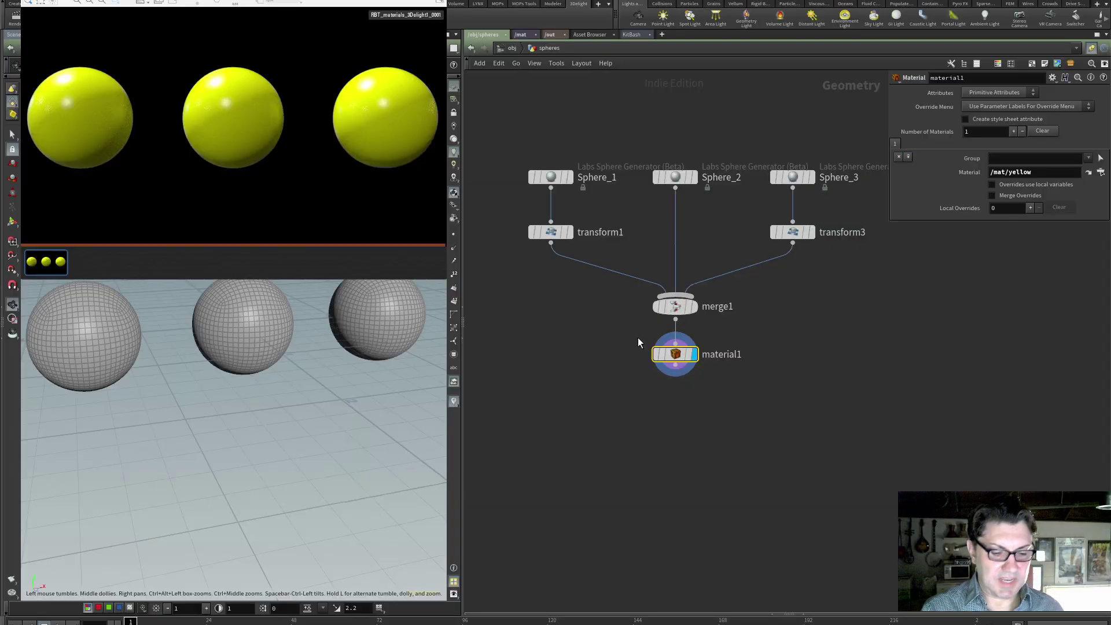
Delete material1 and insert a Material node named blue on the transform1–merge1 wire
{"action": "key", "text": "Delete"}
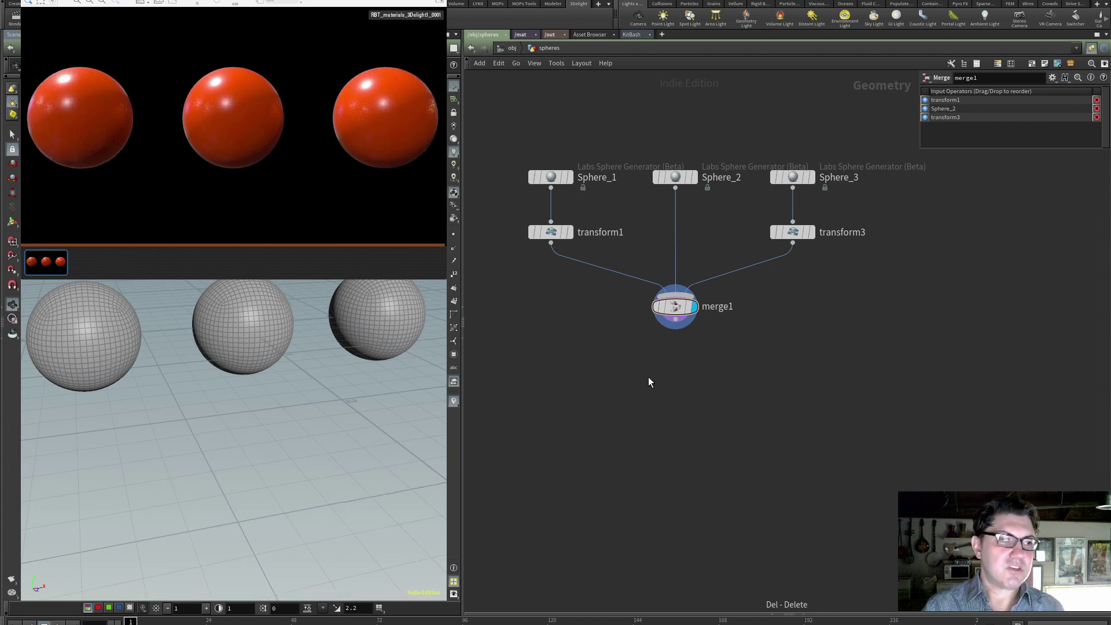
{"action": "left_click_drag", "start_coordinate": [686, 314], "coordinate": [691, 355]}
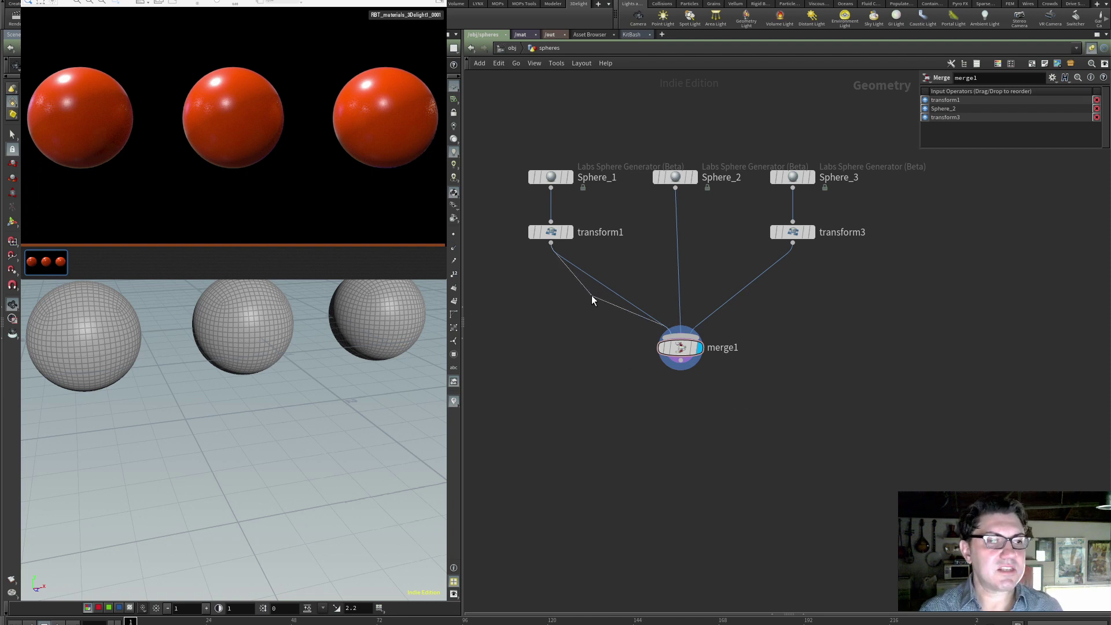
{"action": "key", "text": "Tab"}
{"action": "type", "text": "mater"}
{"action": "key", "text": "Return"}
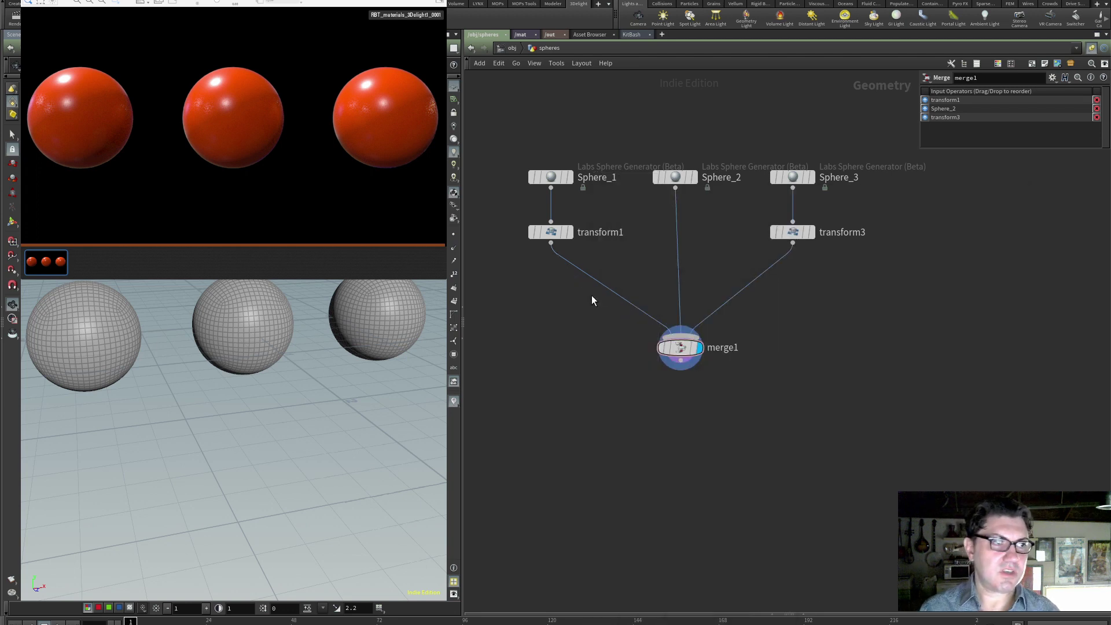
{"action": "left_click", "coordinate": [592, 295]}
{"action": "double_click", "coordinate": [631, 296]}
{"action": "double_click", "coordinate": [630, 297]}
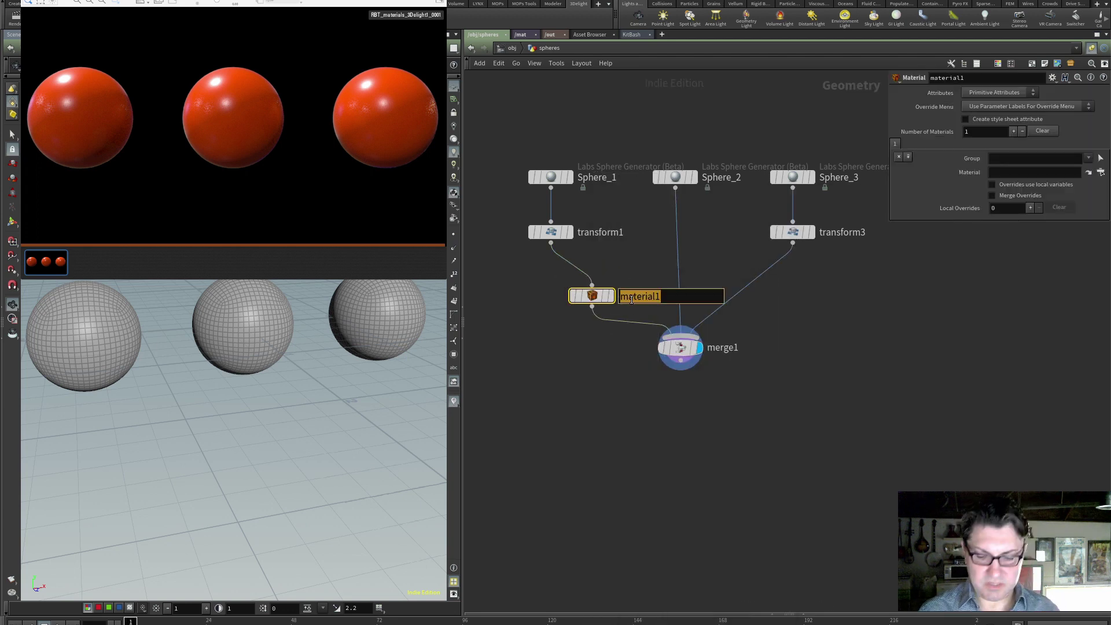
{"action": "type", "text": "blue"}
{"action": "key", "text": "Return"}
Add a Material node named yellow on the Sphere_2–merge1 wire
{"action": "key", "text": "ctrl+c"}
{"action": "key", "text": "ctrl+v"}
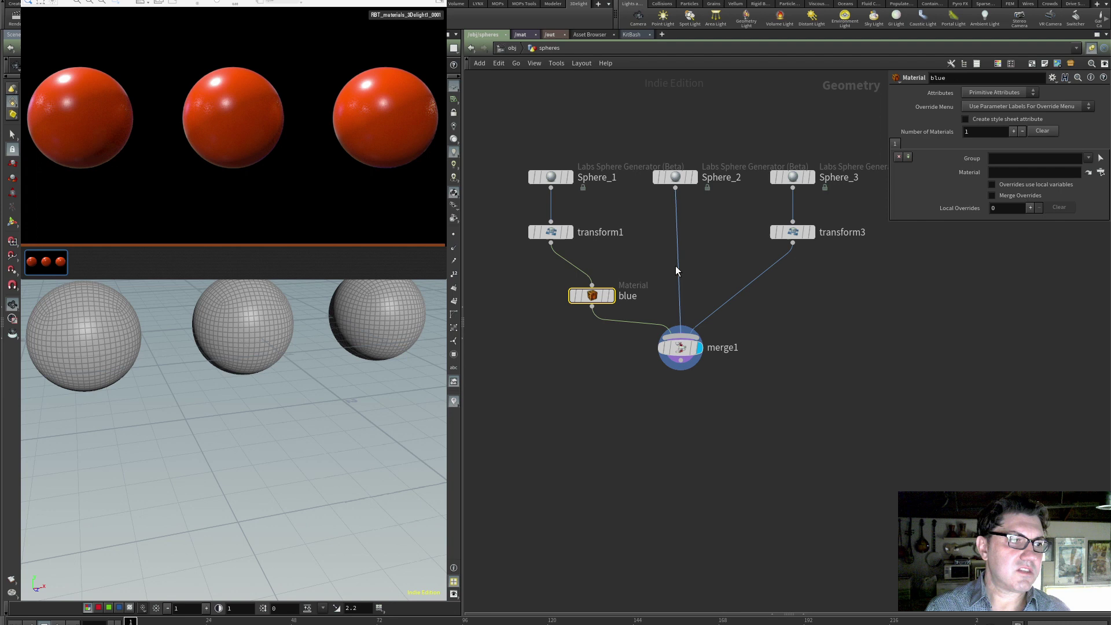
{"action": "left_click", "coordinate": [686, 264]}
{"action": "double_click", "coordinate": [723, 264]}
{"action": "type", "text": "yellow"}
{"action": "key", "text": "Return"}
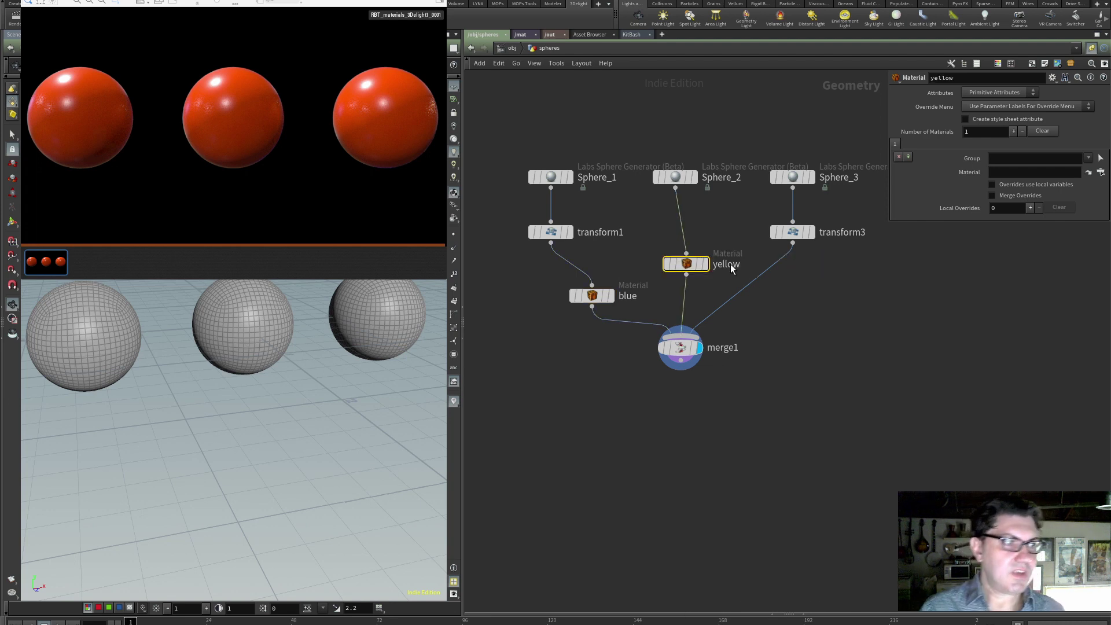
Insert a Material node named green on the transform3 wire and tidy node positions
{"action": "left_click_drag", "start_coordinate": [757, 279], "coordinate": [812, 295]}
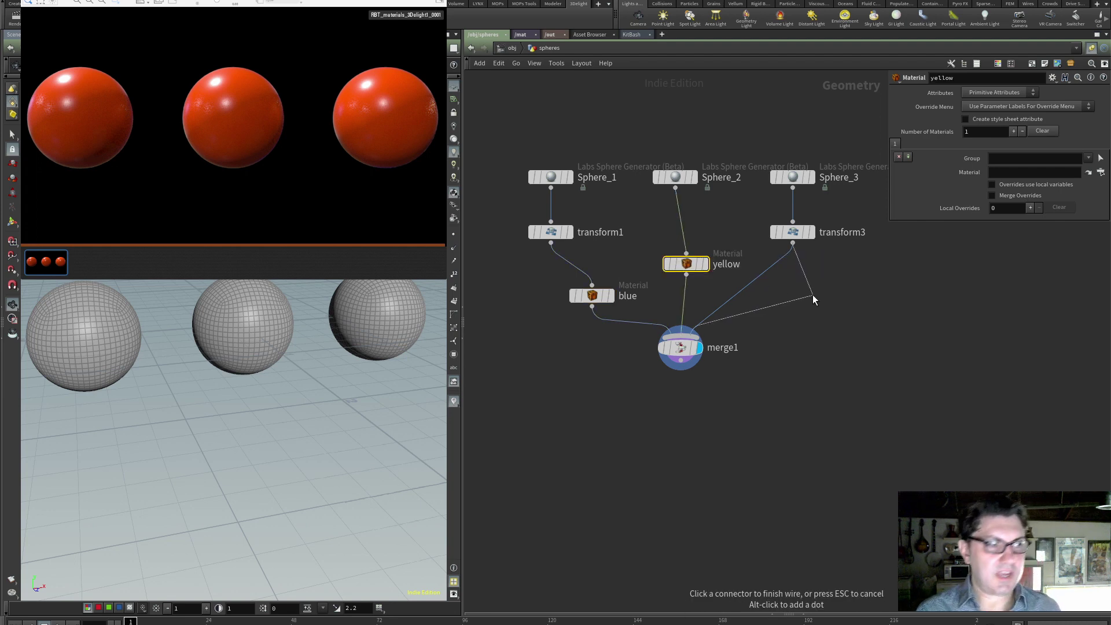
{"action": "key", "text": "Tab"}
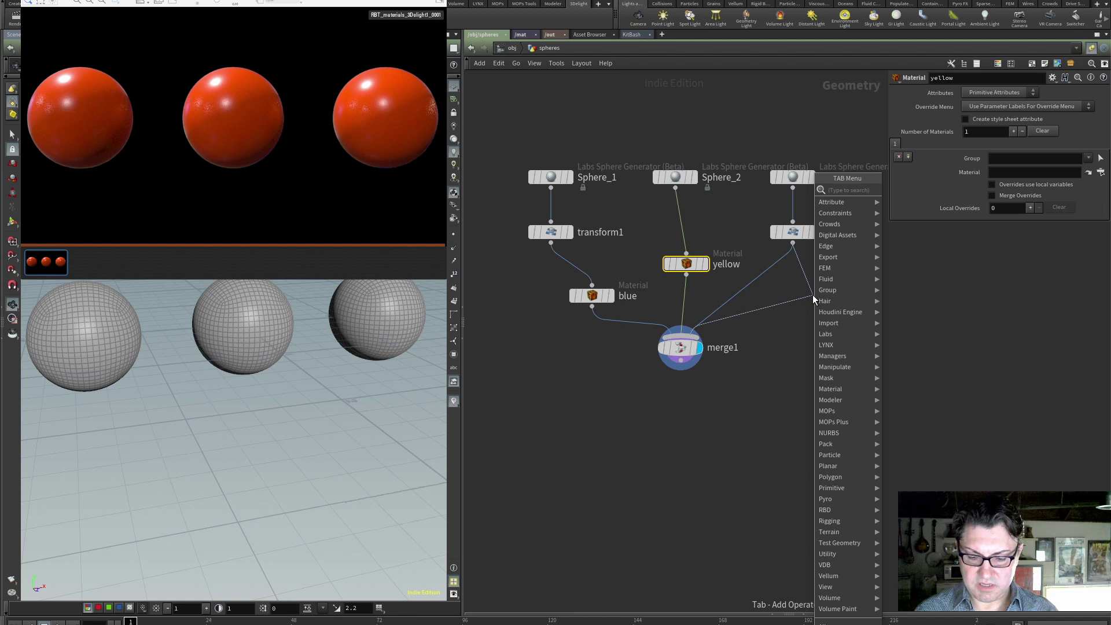
{"action": "type", "text": "mat"}
{"action": "key", "text": "Return"}
{"action": "double_click", "coordinate": [858, 296]}
{"action": "type", "text": "green"}
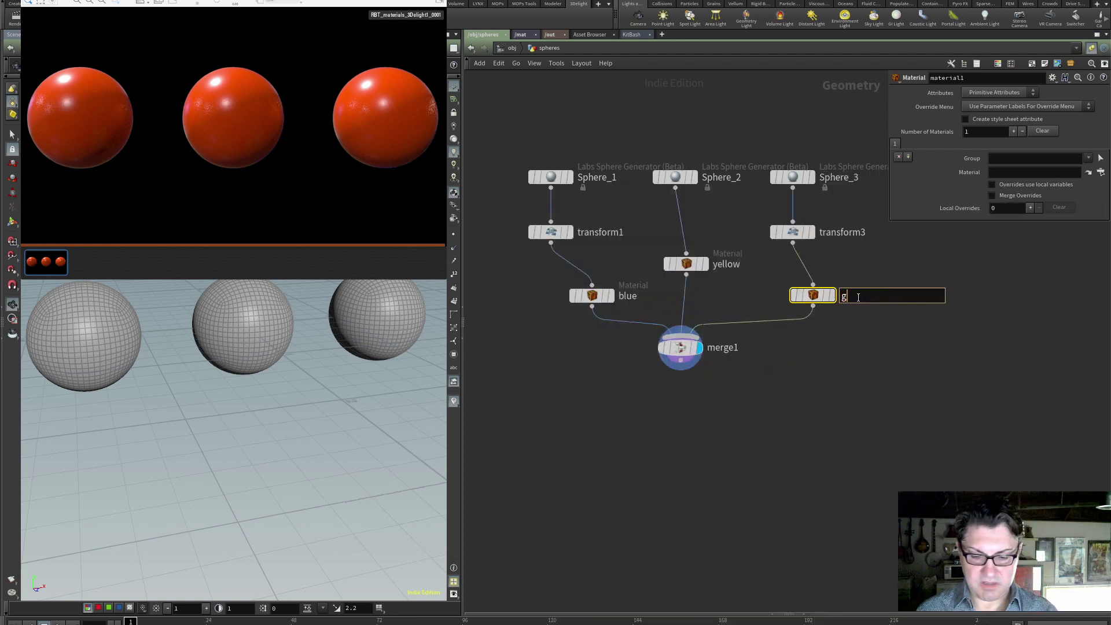
{"action": "key", "text": "Return"}
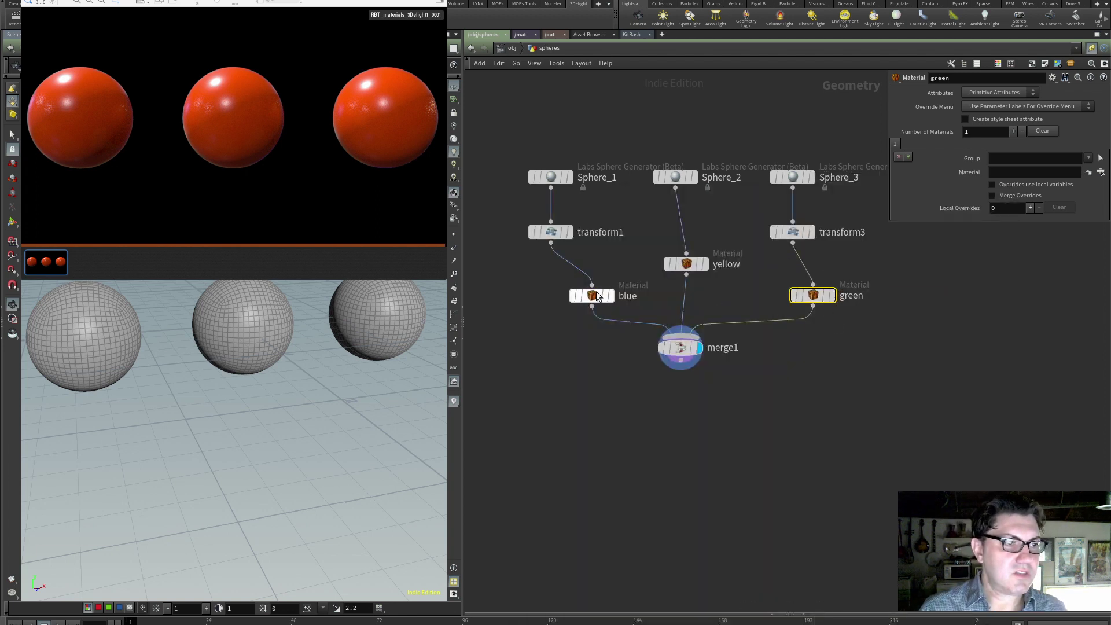
{"action": "left_click_drag", "start_coordinate": [596, 291], "coordinate": [555, 283]}
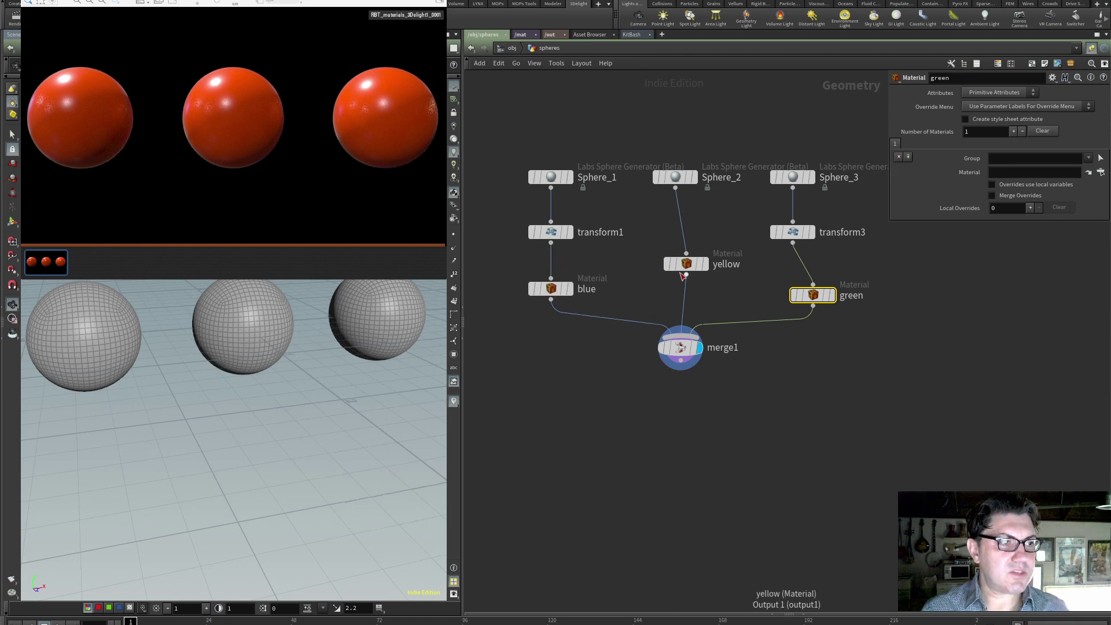
{"action": "left_click_drag", "start_coordinate": [689, 266], "coordinate": [683, 280]}
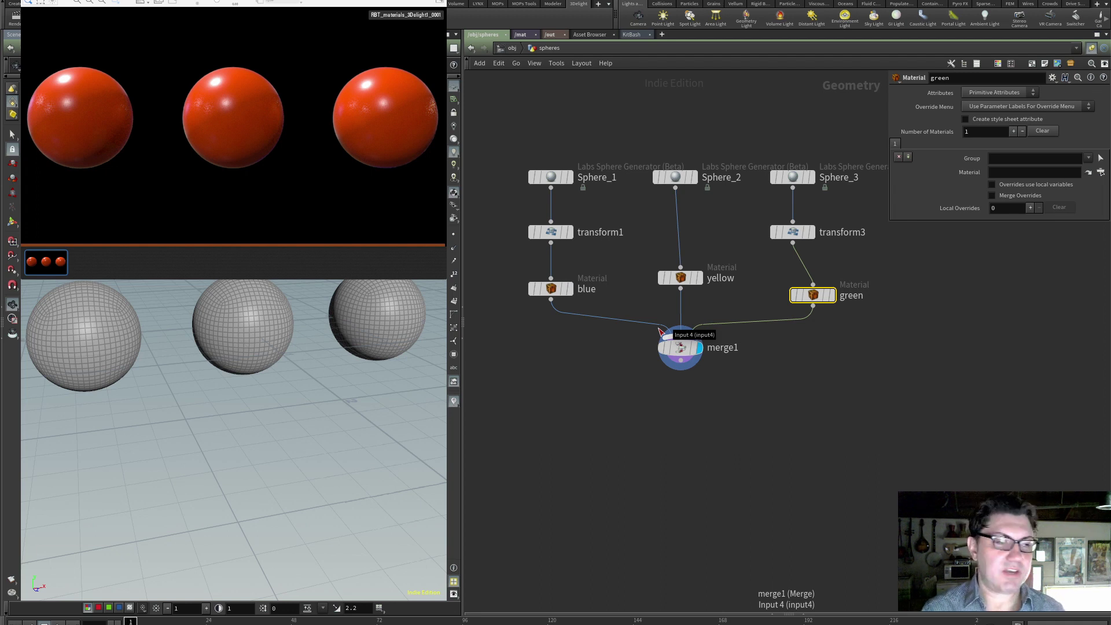
Assign /mat/blue to the blue node and /mat/yellow to the yellow node
{"action": "left_click", "coordinate": [552, 288]}
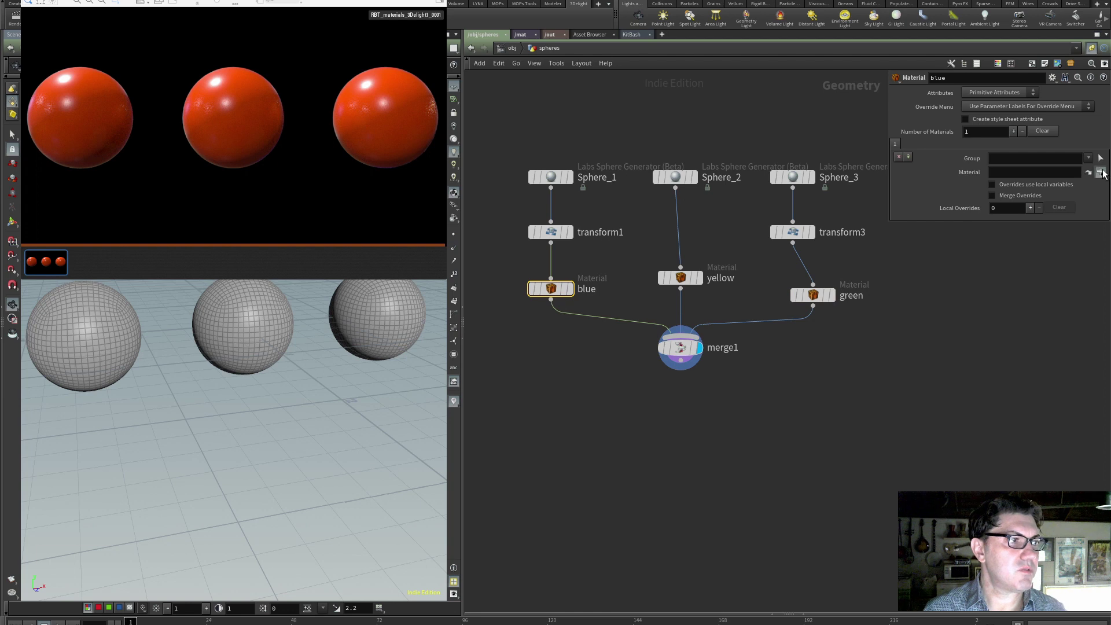
{"action": "left_click", "coordinate": [1100, 172]}
{"action": "left_click", "coordinate": [1033, 116]}
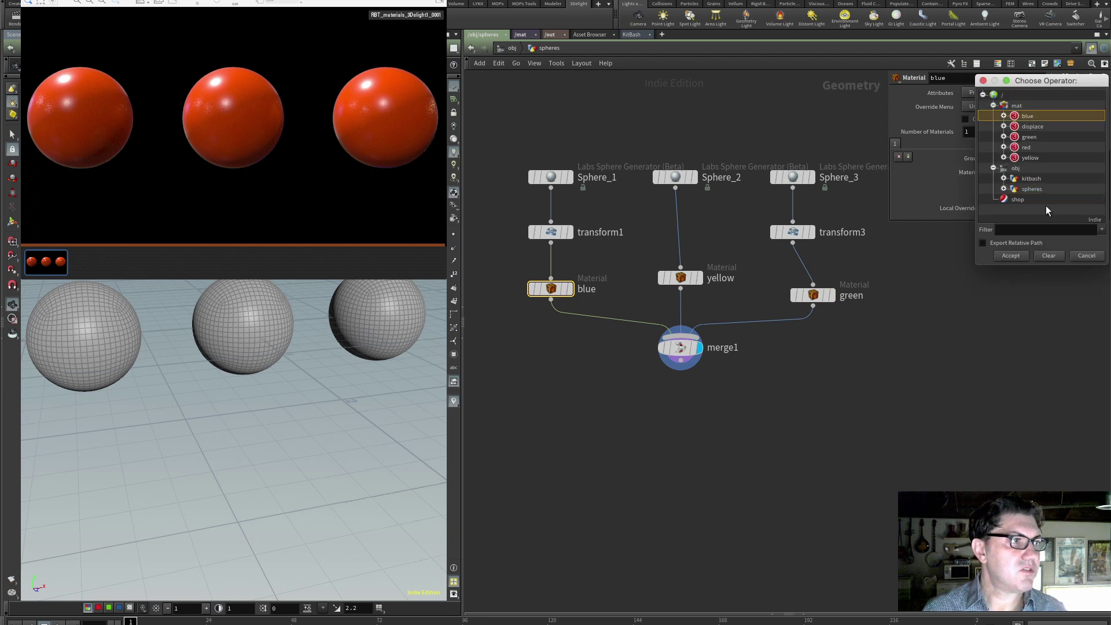
{"action": "left_click", "coordinate": [1010, 255]}
{"action": "left_click", "coordinate": [680, 278]}
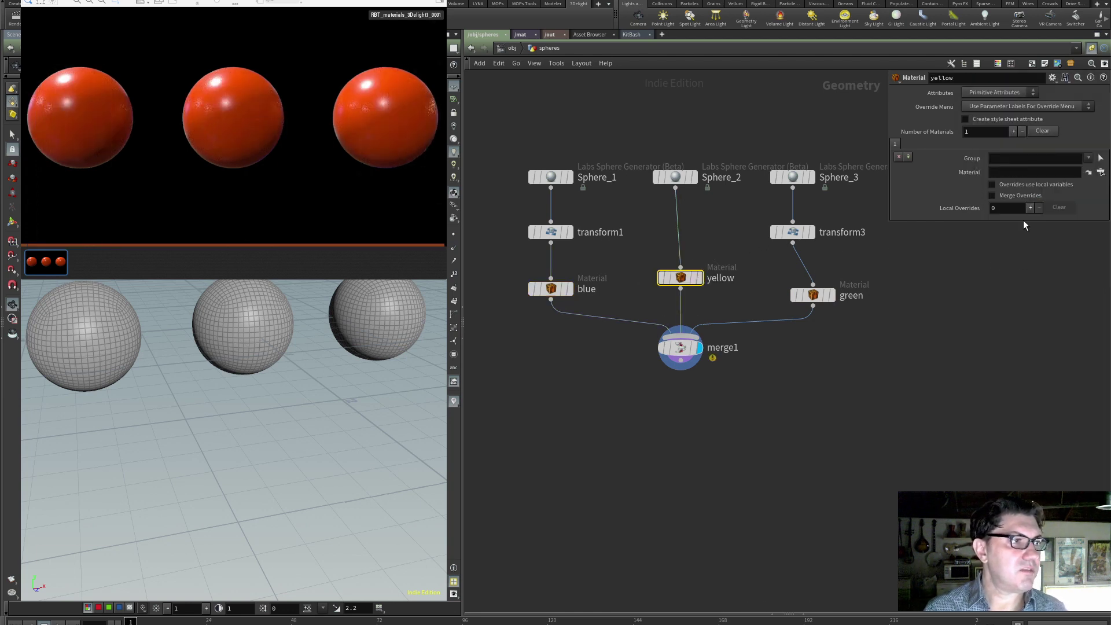
{"action": "left_click", "coordinate": [1100, 172]}
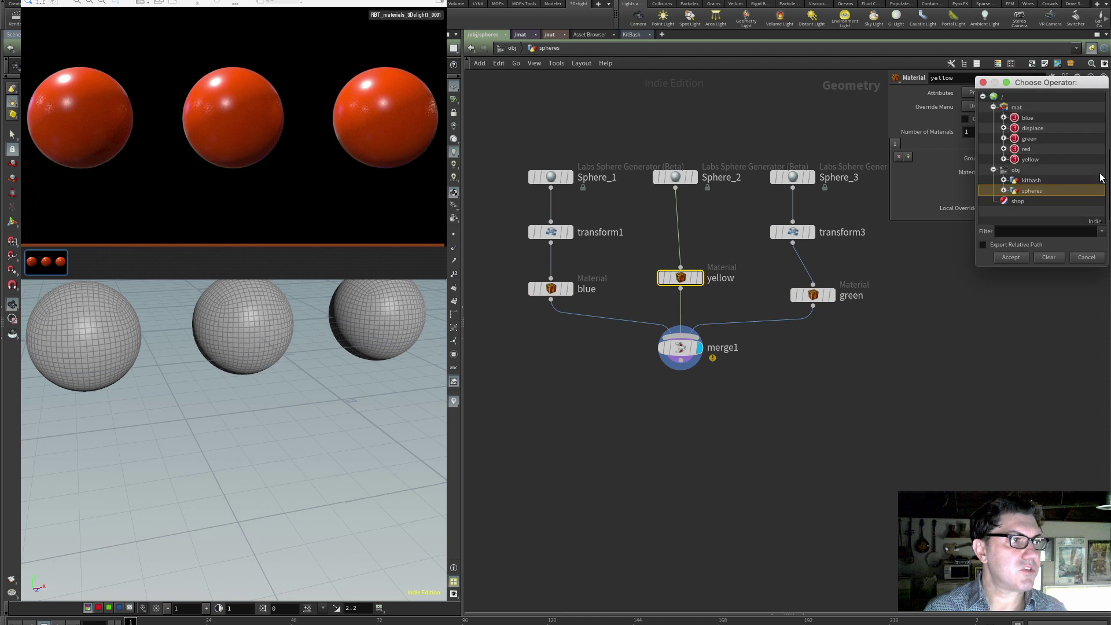
{"action": "left_click", "coordinate": [1022, 159]}
{"action": "left_click", "coordinate": [1015, 258]}
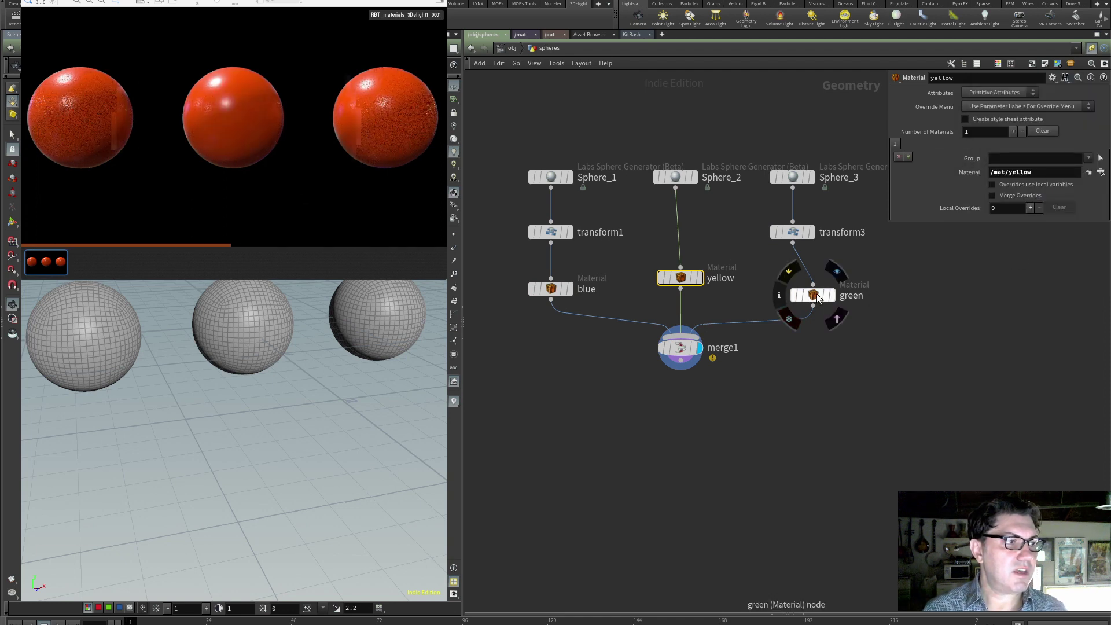
Open the green node's material chooser, then box-select all three Material nodes
{"action": "left_click", "coordinate": [804, 295]}
{"action": "left_click", "coordinate": [1099, 172]}
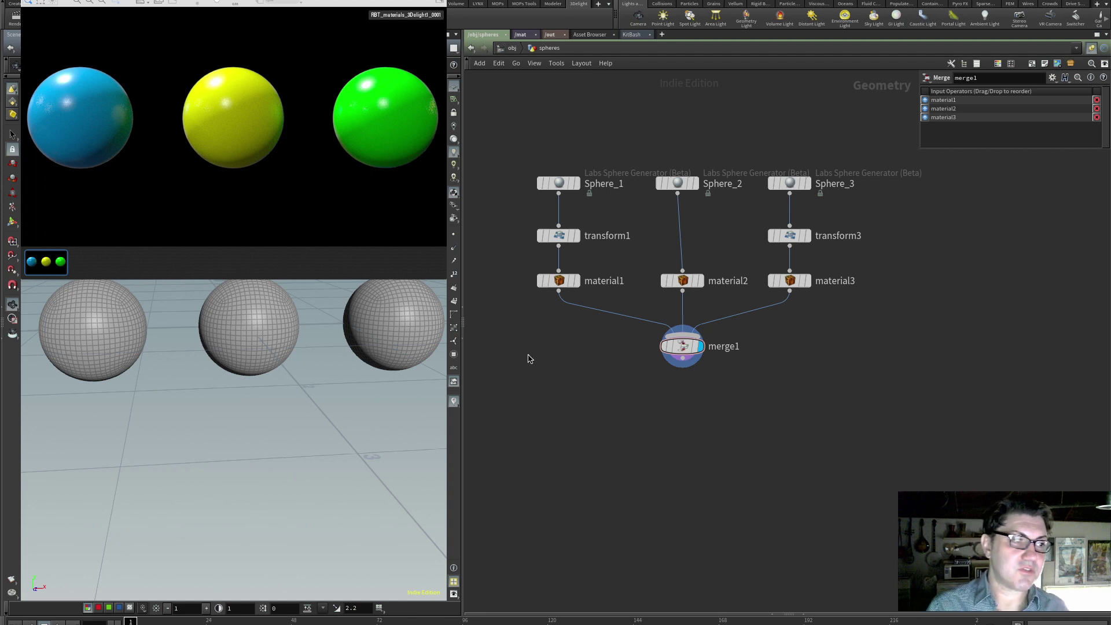
{"action": "left_click_drag", "start_coordinate": [866, 255], "coordinate": [533, 289]}
Delete the Material nodes and put a Group Create named left on transform1's wire
{"action": "key", "text": "Delete"}
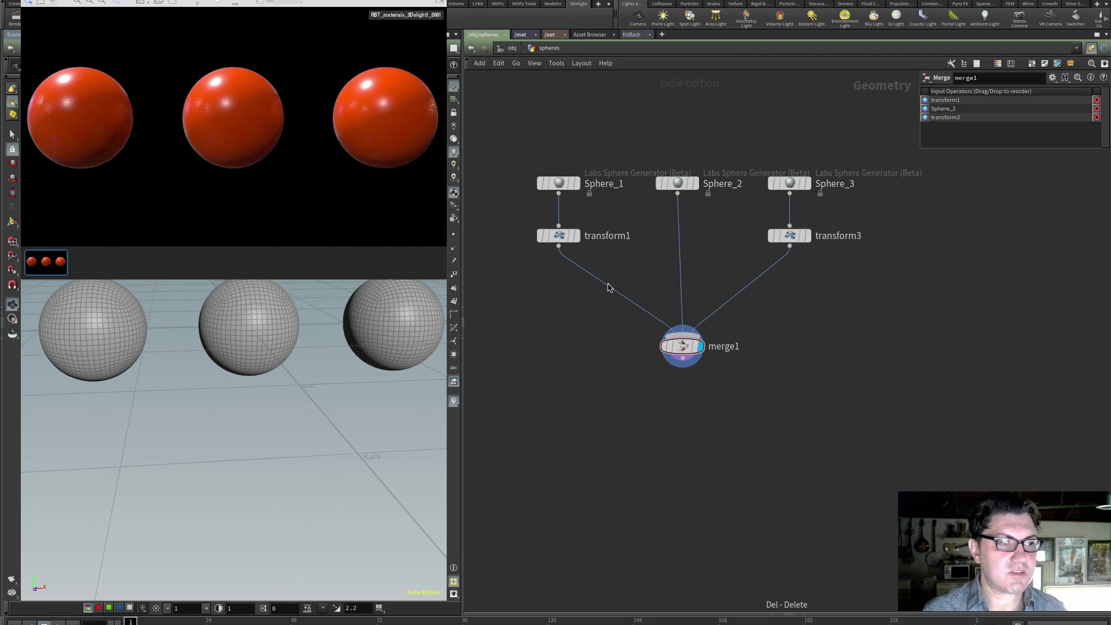
{"action": "key", "text": "Tab"}
{"action": "type", "text": "group"}
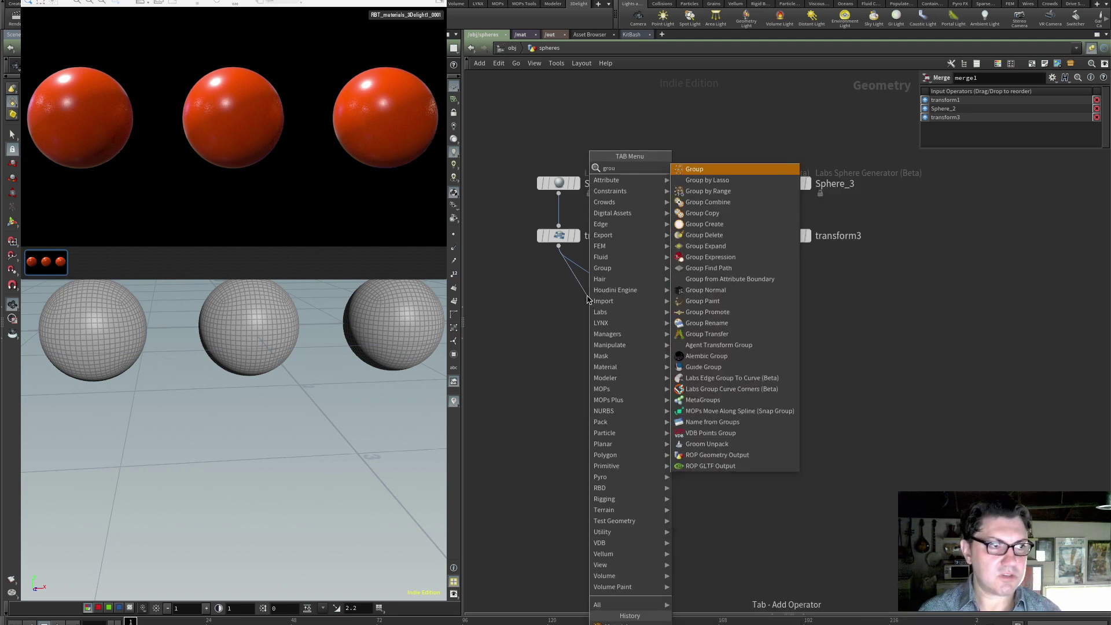
{"action": "key", "text": "Return"}
{"action": "left_click", "coordinate": [588, 300]}
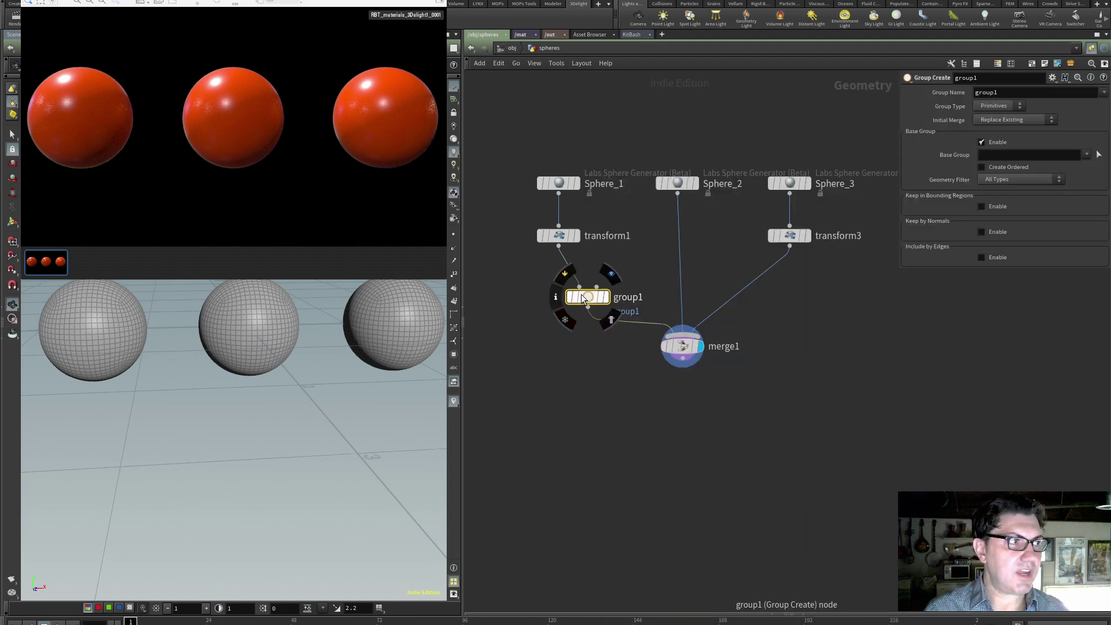
{"action": "double_click", "coordinate": [987, 93]}
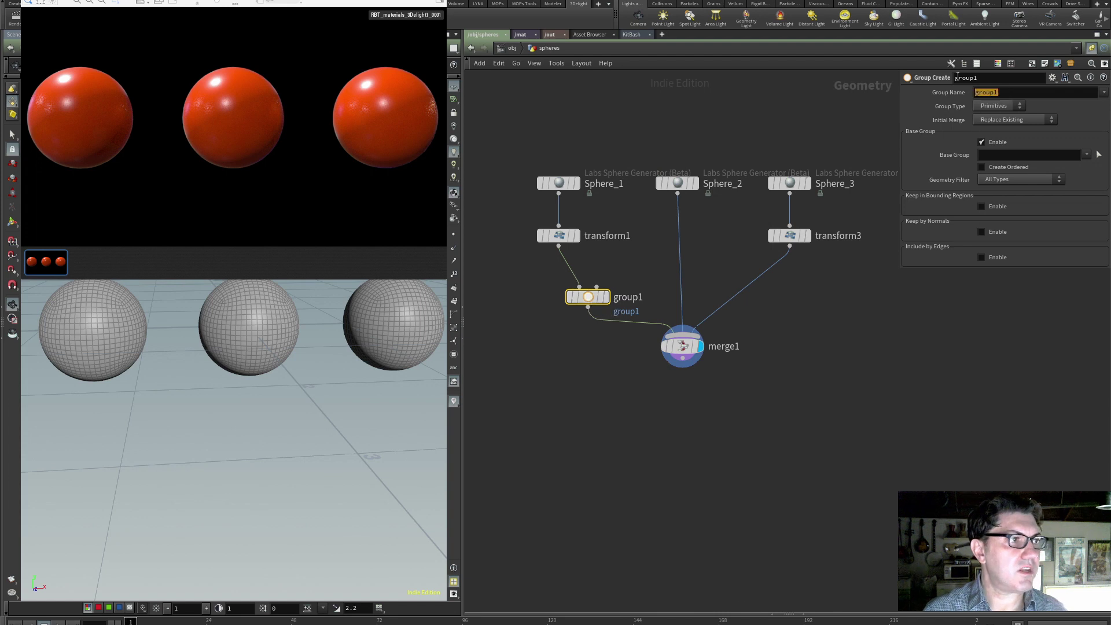
{"action": "type", "text": "left"}
{"action": "key", "text": "Return"}
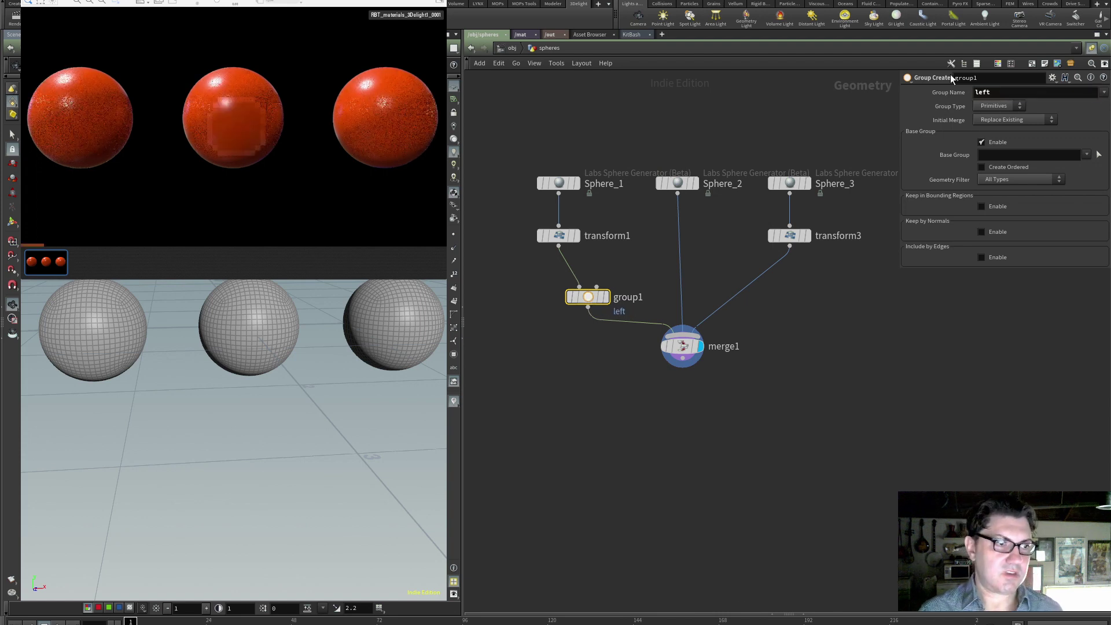
Copy the group node onto the other two branches, naming them center and right
{"action": "mouse_move", "coordinate": [596, 298]}
{"action": "left_click_drag", "start_coordinate": [596, 298], "coordinate": [683, 279], "text": "alt"}
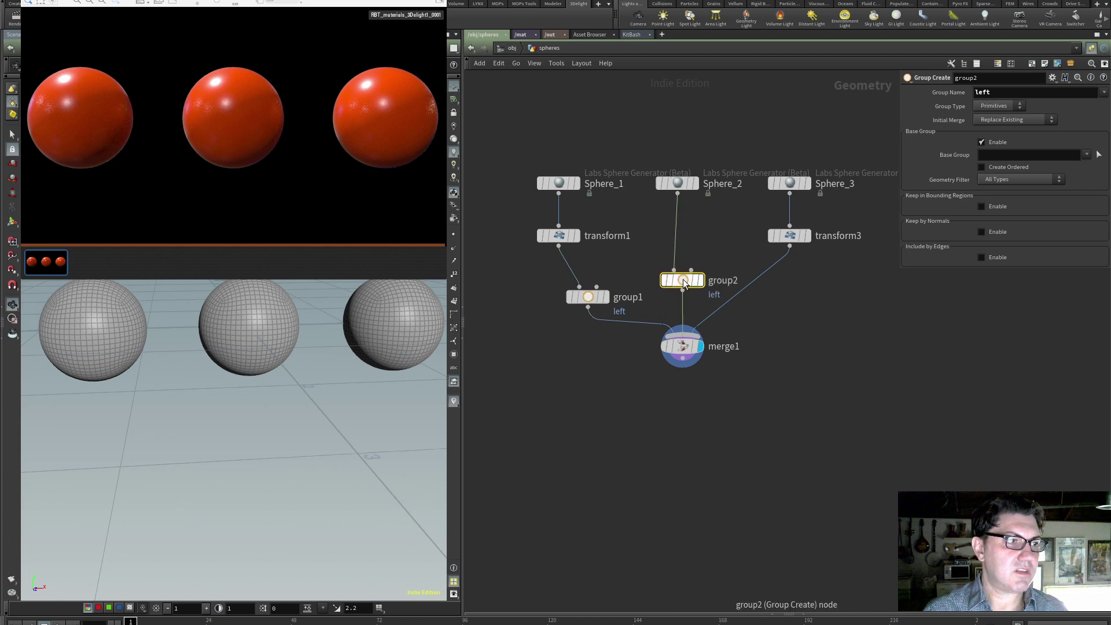
{"action": "double_click", "coordinate": [1000, 96]}
{"action": "type", "text": "center"}
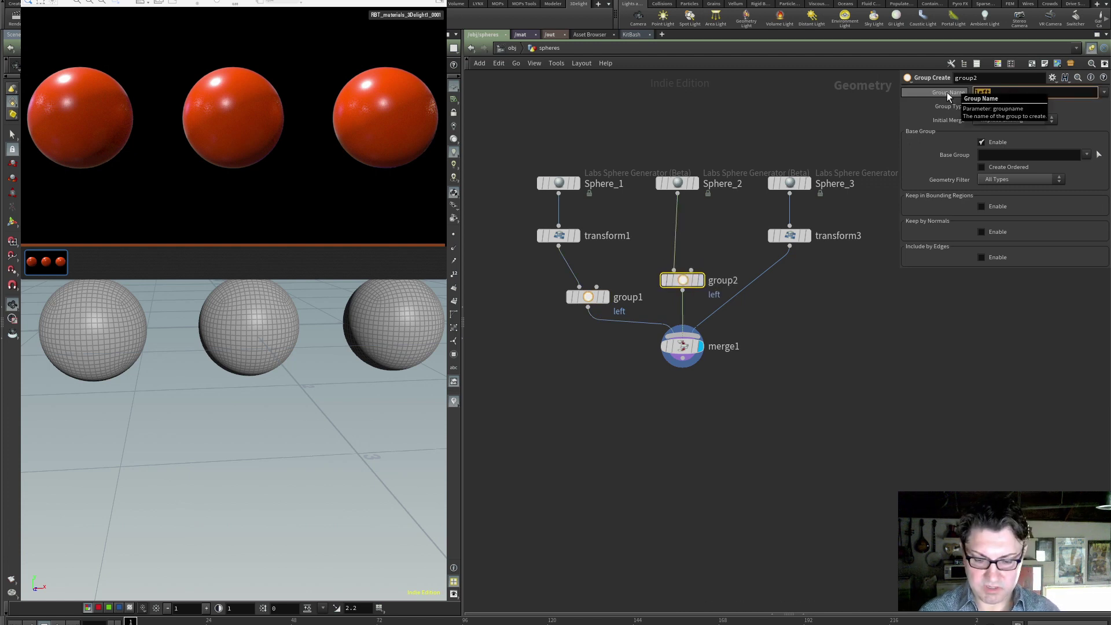
{"action": "key", "text": "Return"}
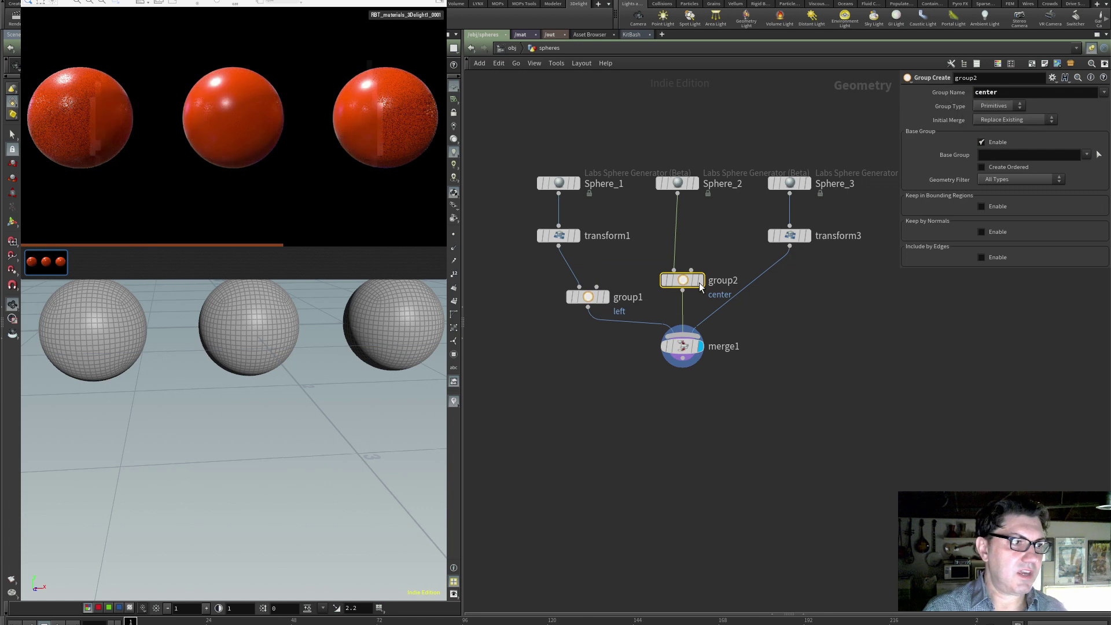
{"action": "left_click_drag", "start_coordinate": [683, 279], "coordinate": [779, 290], "text": "alt"}
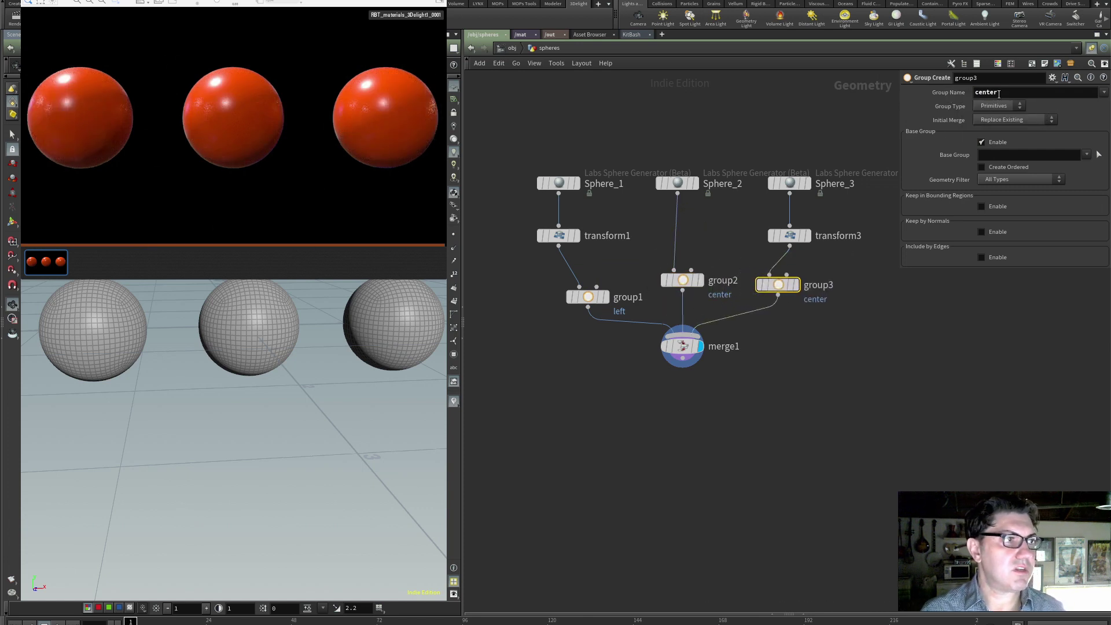
{"action": "left_click_drag", "start_coordinate": [999, 92], "coordinate": [916, 90]}
{"action": "type", "text": "right"}
{"action": "key", "text": "Return"}
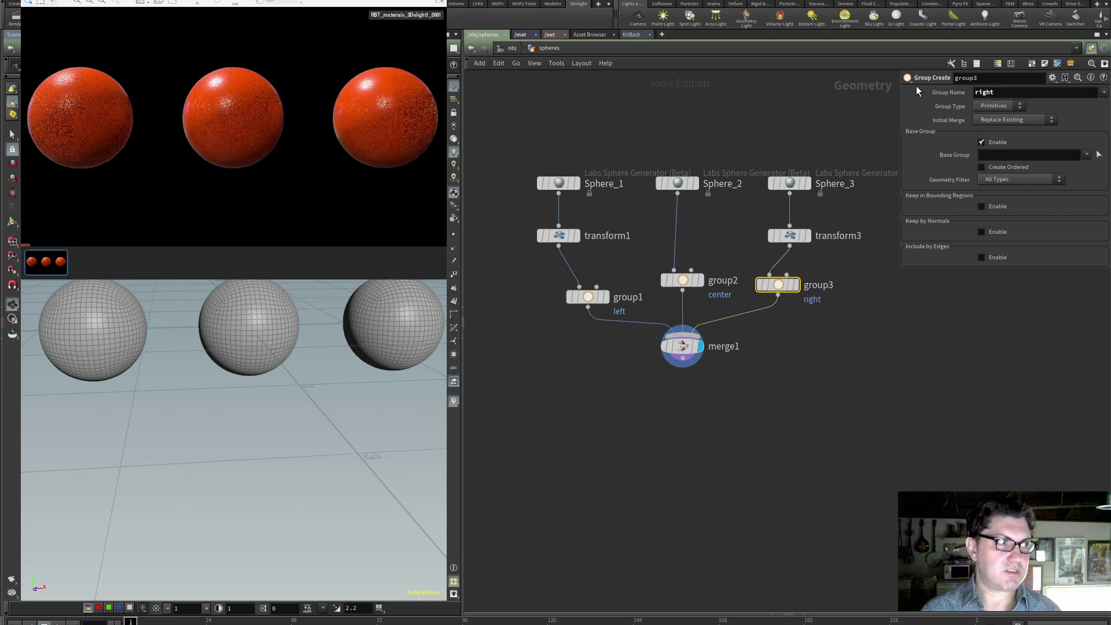
{"action": "left_click", "coordinate": [676, 360]}
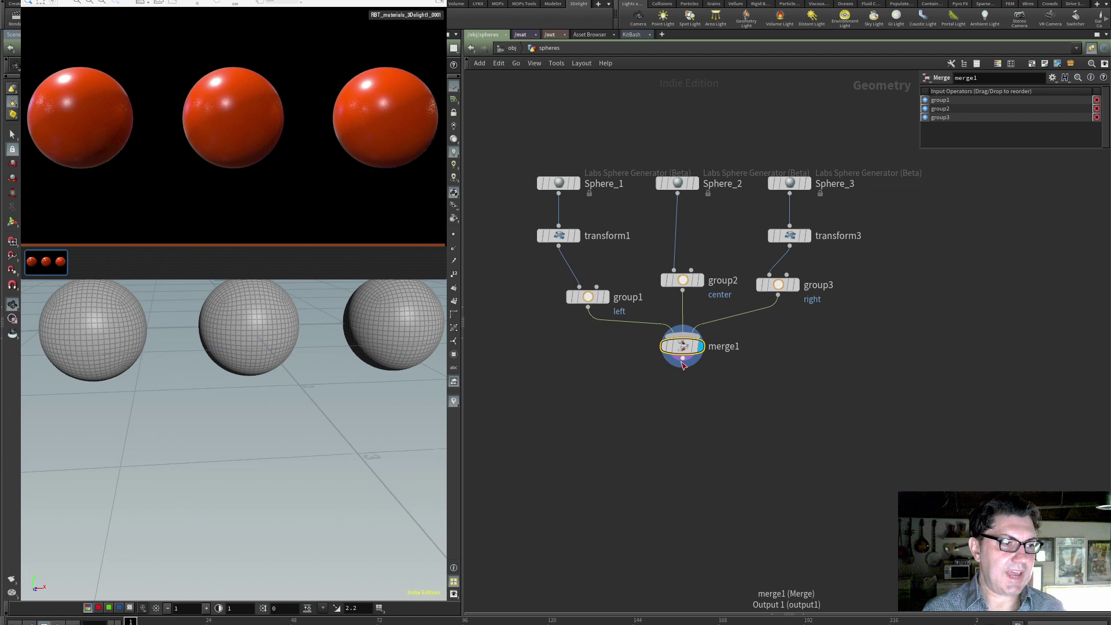
Add a Material node below merge1 and set Number of Materials to 3
{"action": "key", "text": "Tab"}
{"action": "type", "text": "mate"}
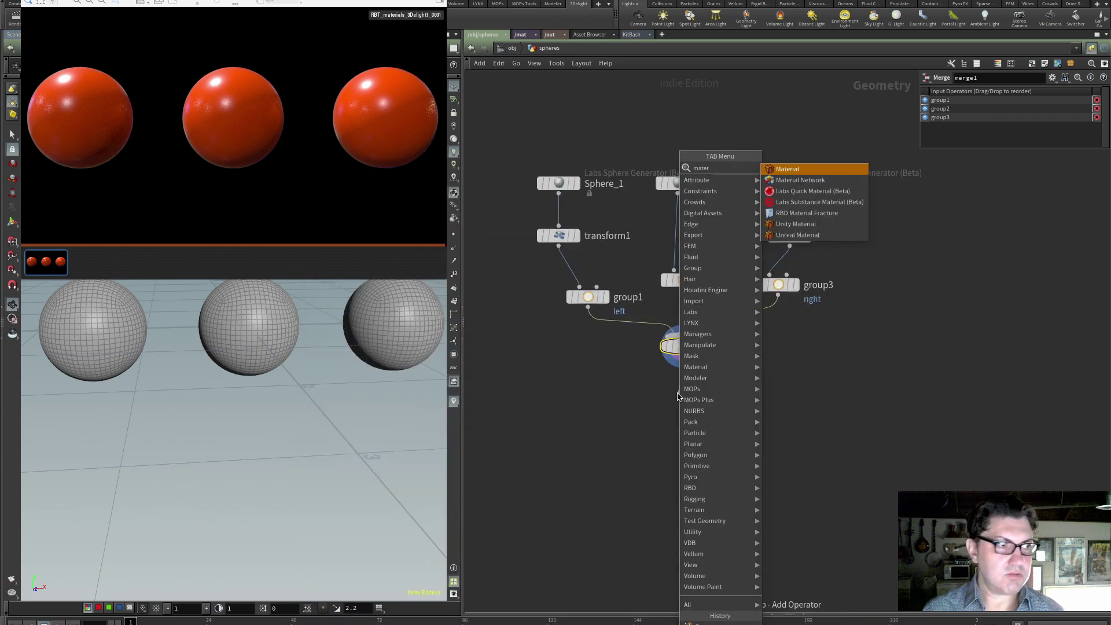
{"action": "key", "text": "Return"}
{"action": "left_click", "coordinate": [678, 393]}
{"action": "mouse_move", "coordinate": [683, 400]}
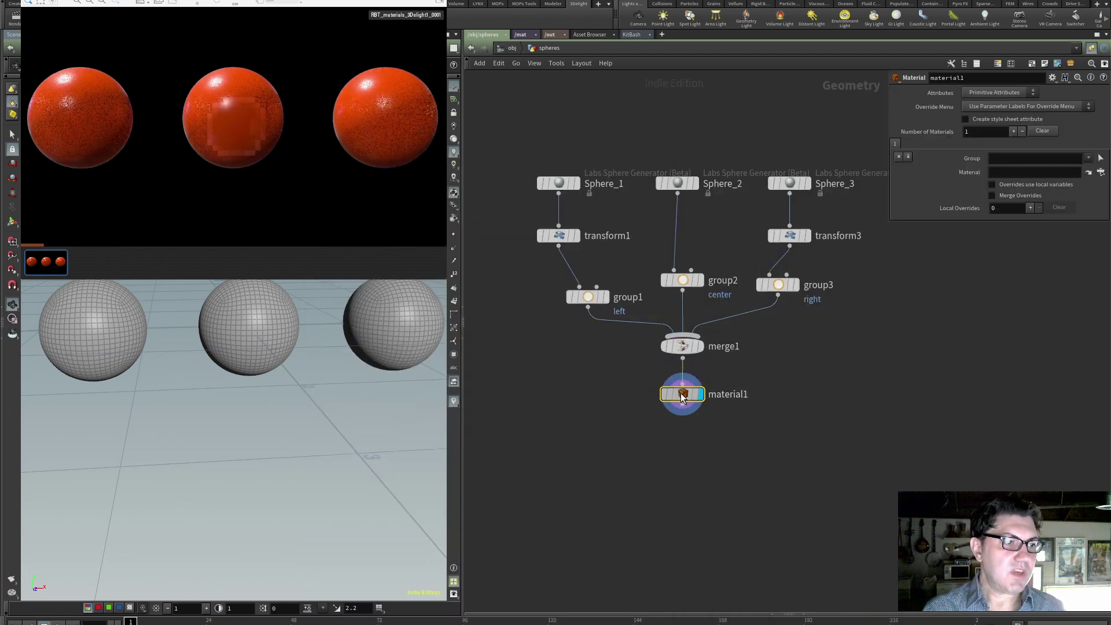
{"action": "left_click", "coordinate": [1012, 130]}
{"action": "left_click", "coordinate": [1012, 131]}
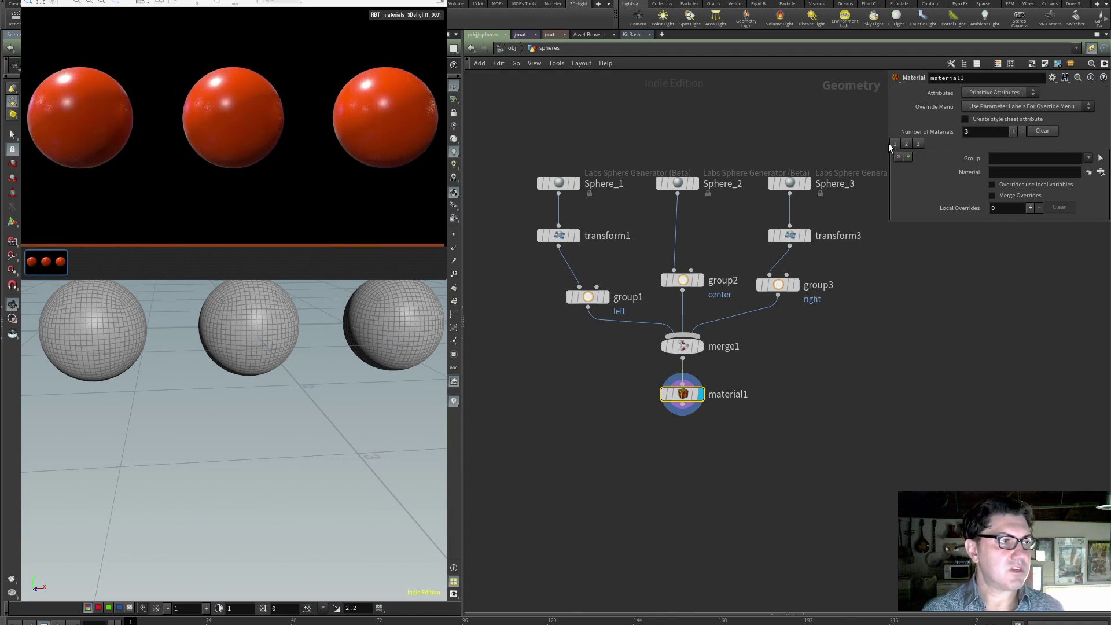
Assign group left to /mat/blue, the second slot /mat/yellow, and group right /mat/green
{"action": "left_click", "coordinate": [1088, 157]}
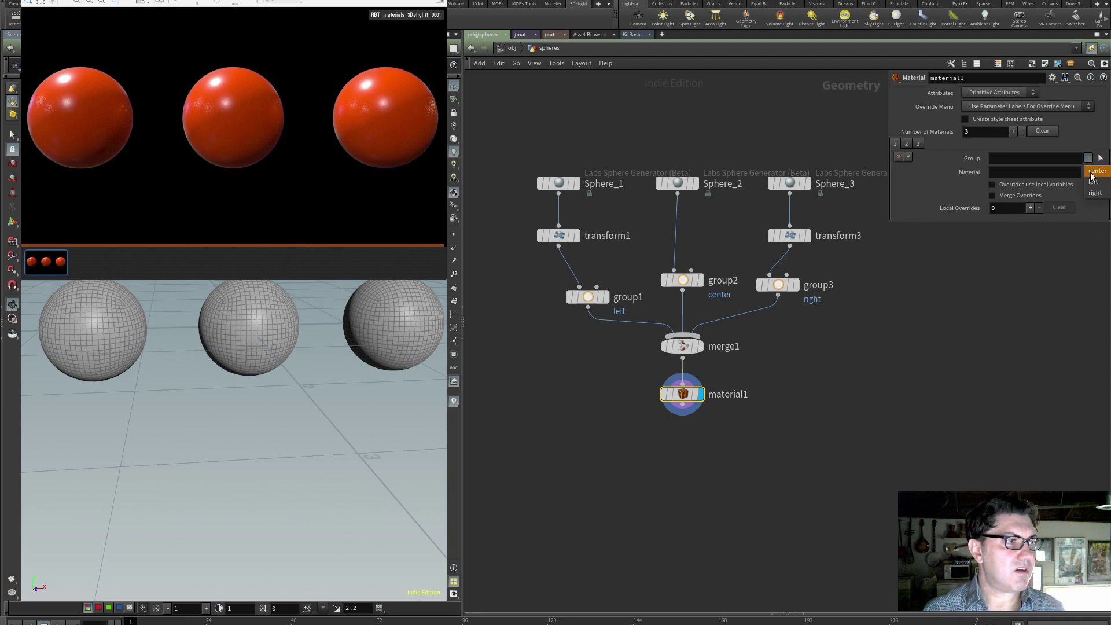
{"action": "left_click", "coordinate": [1093, 194]}
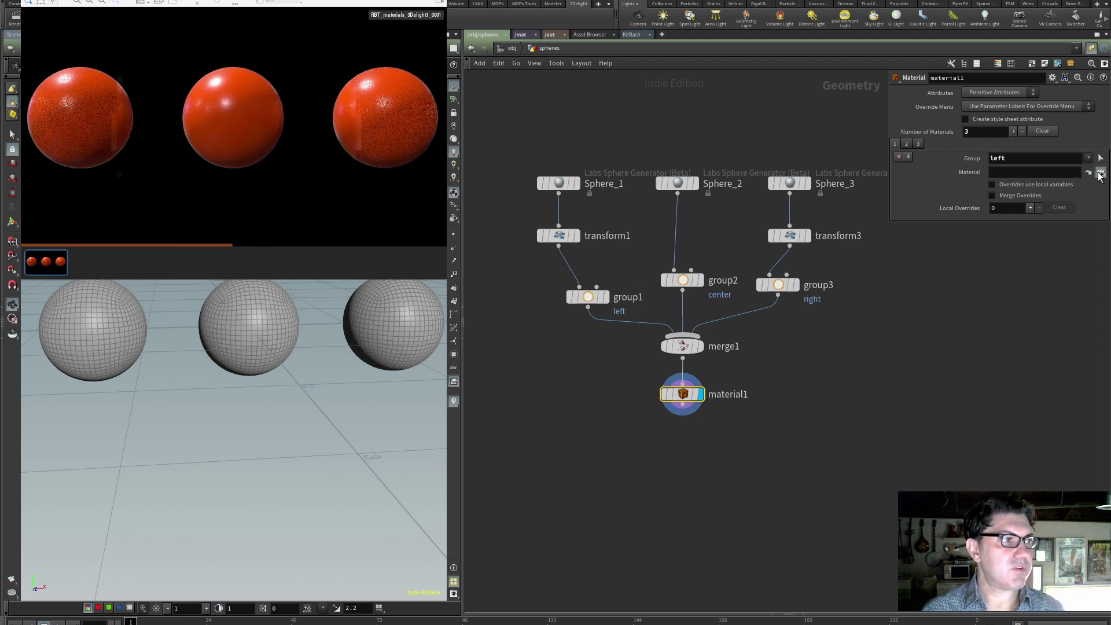
{"action": "left_click", "coordinate": [1088, 172]}
{"action": "left_click", "coordinate": [1026, 119]}
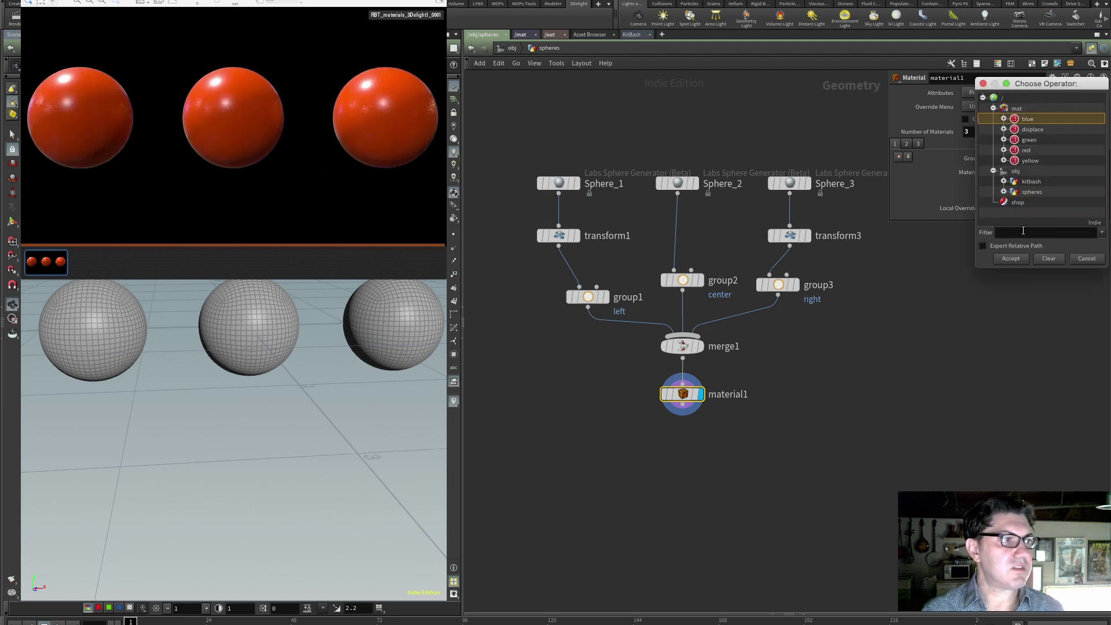
{"action": "left_click", "coordinate": [1011, 258]}
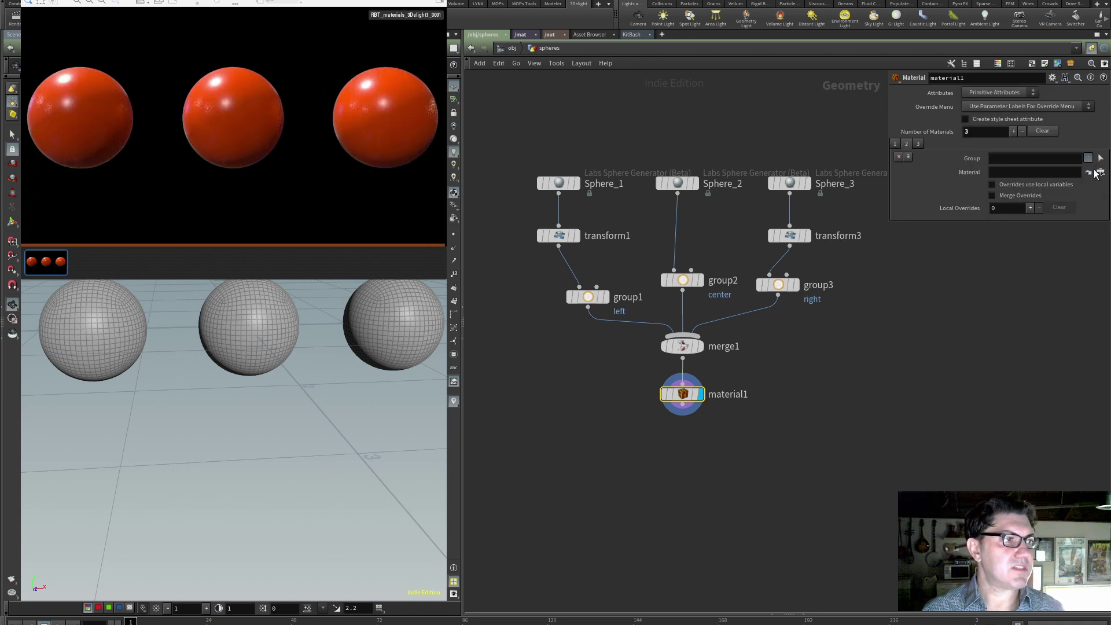
{"action": "left_click", "coordinate": [1099, 172]}
{"action": "left_click", "coordinate": [1032, 158]}
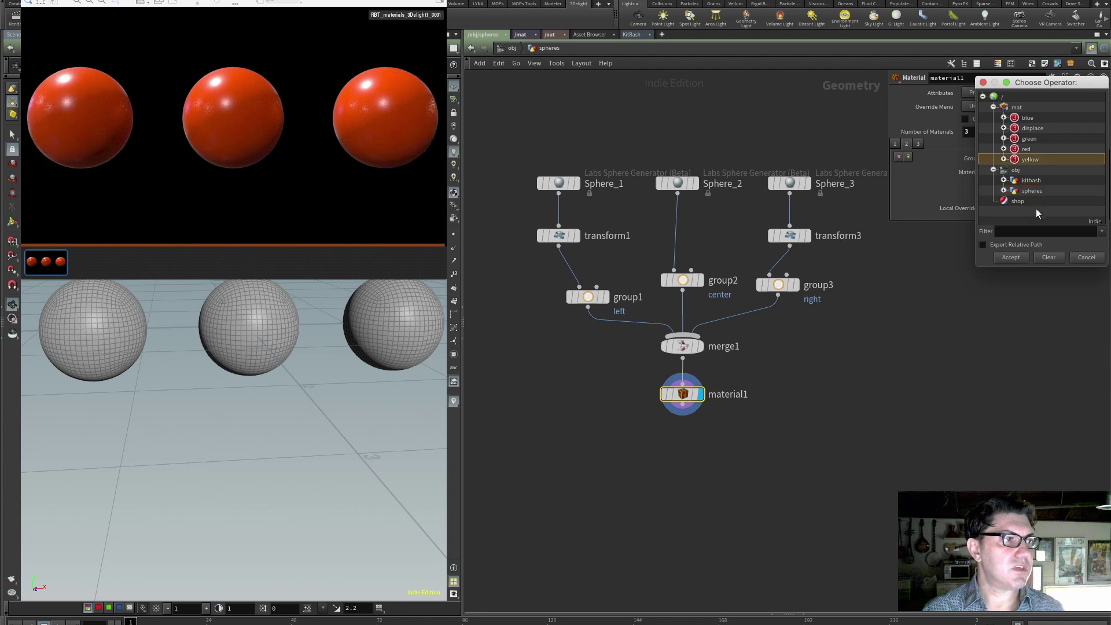
{"action": "left_click", "coordinate": [1014, 257]}
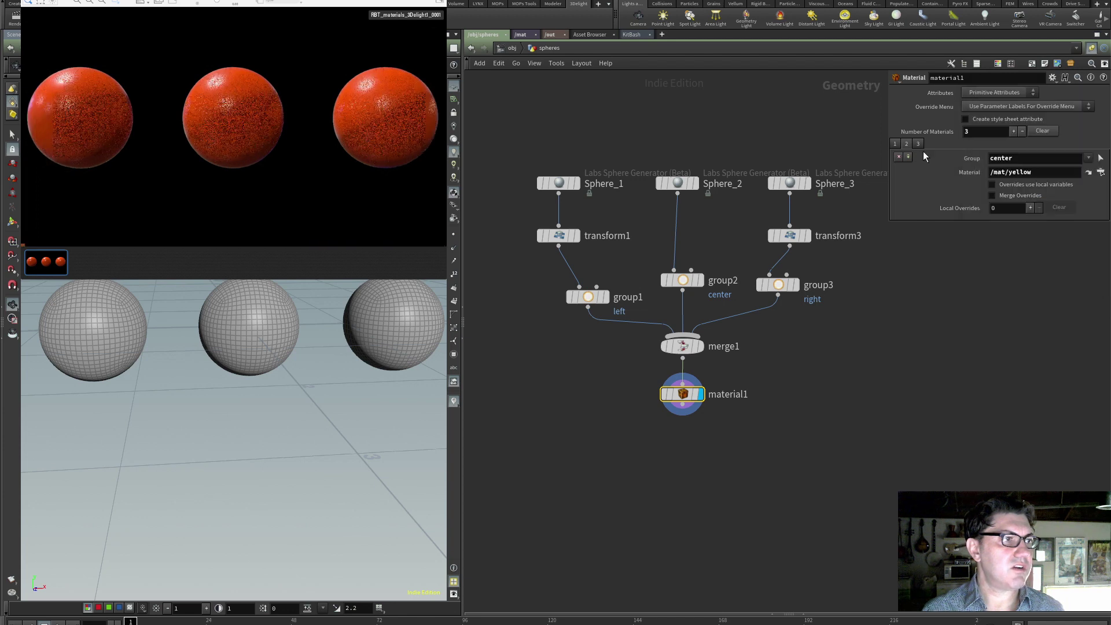
{"action": "left_click", "coordinate": [1088, 158]}
{"action": "left_click", "coordinate": [1095, 196]}
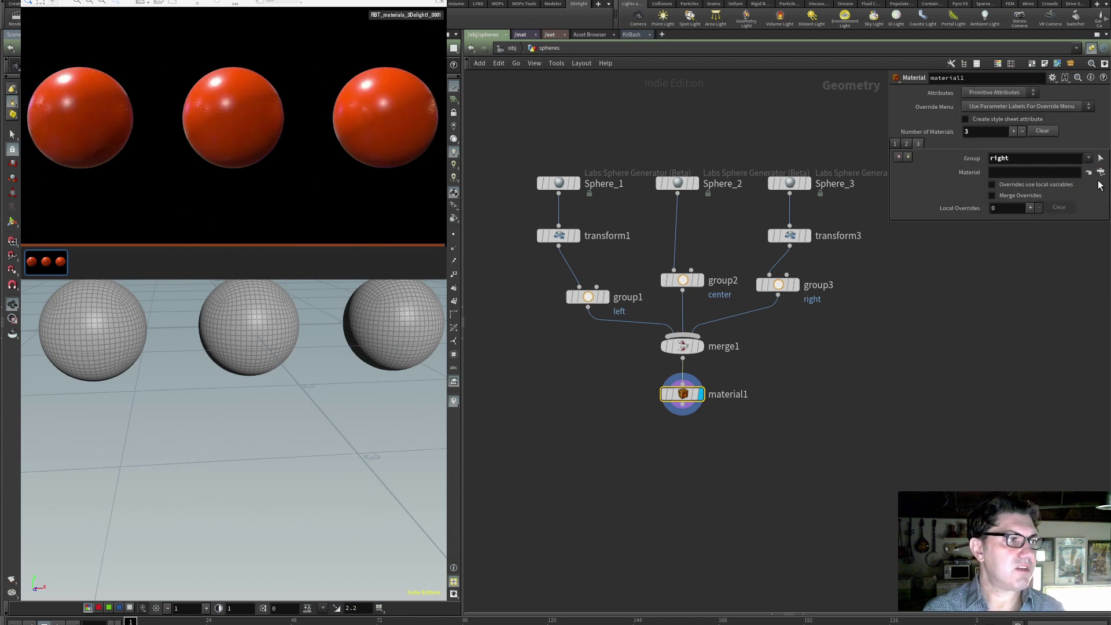
{"action": "left_click", "coordinate": [1099, 172]}
{"action": "left_click", "coordinate": [1029, 140]}
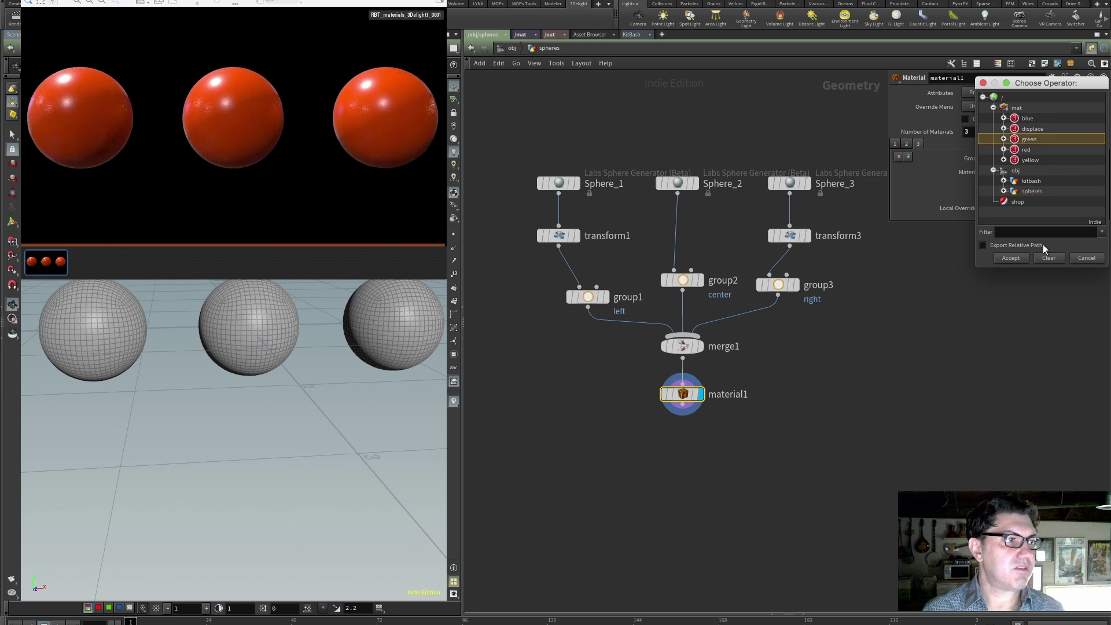
{"action": "left_click", "coordinate": [1011, 257]}
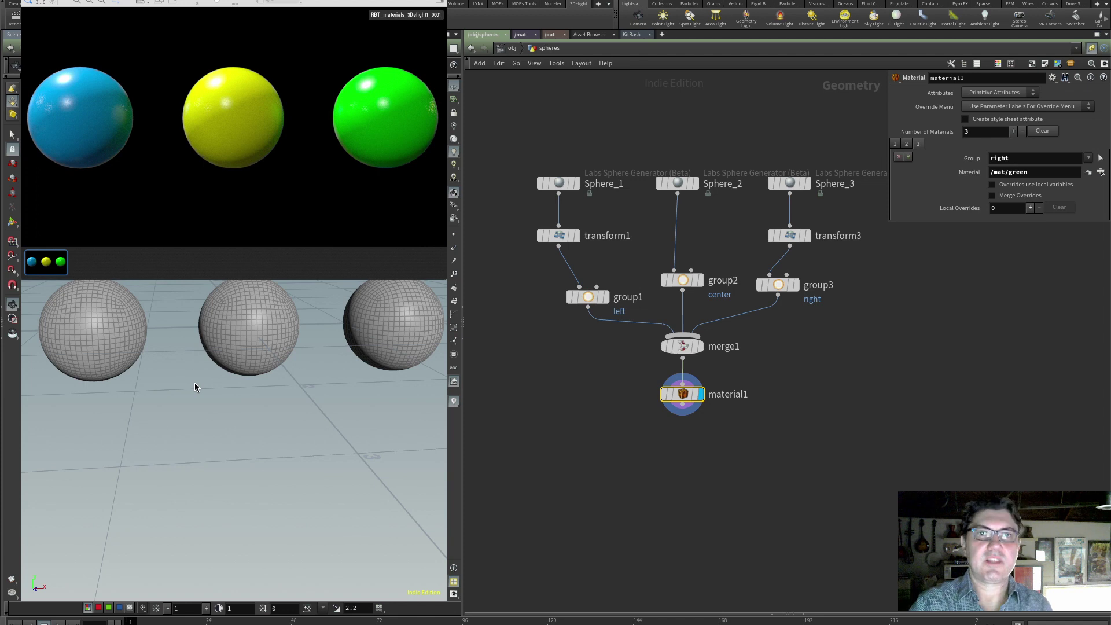
{"action": "left_click_drag", "start_coordinate": [685, 399], "coordinate": [686, 405]}
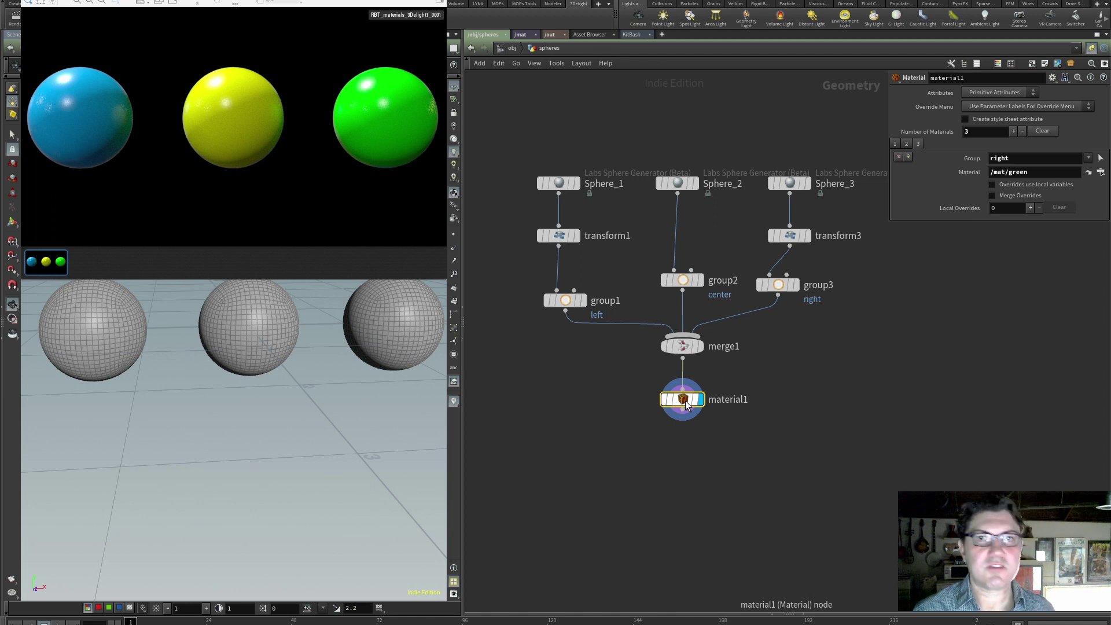
Display the kitbash object and go inside its network to view the BB8 model
{"action": "left_click", "coordinate": [509, 49]}
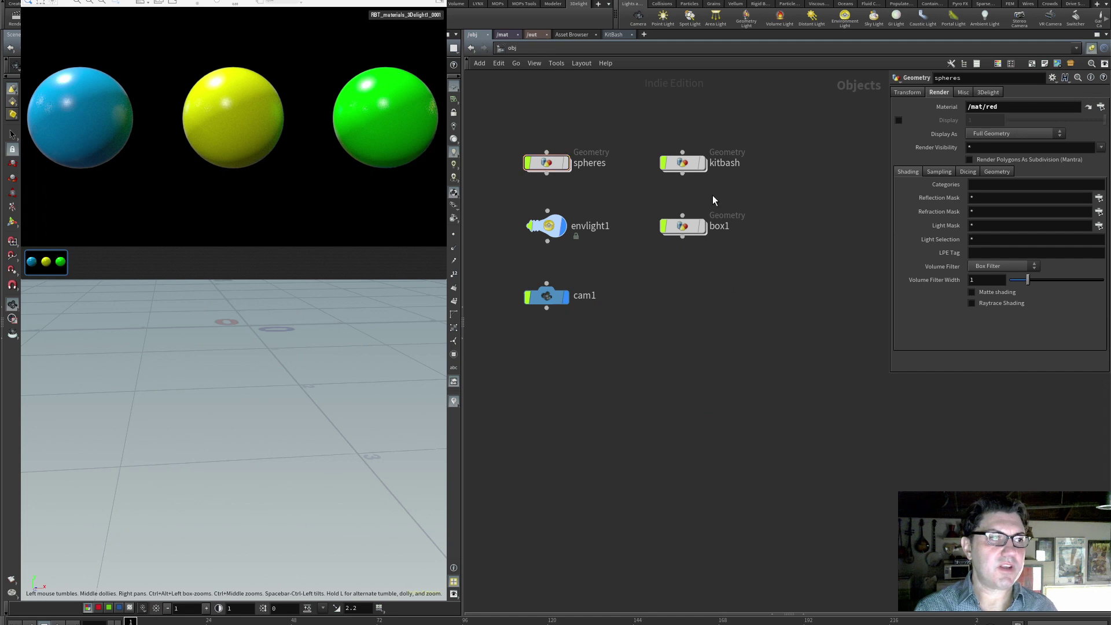
{"action": "left_click", "coordinate": [702, 163]}
{"action": "double_click", "coordinate": [684, 163]}
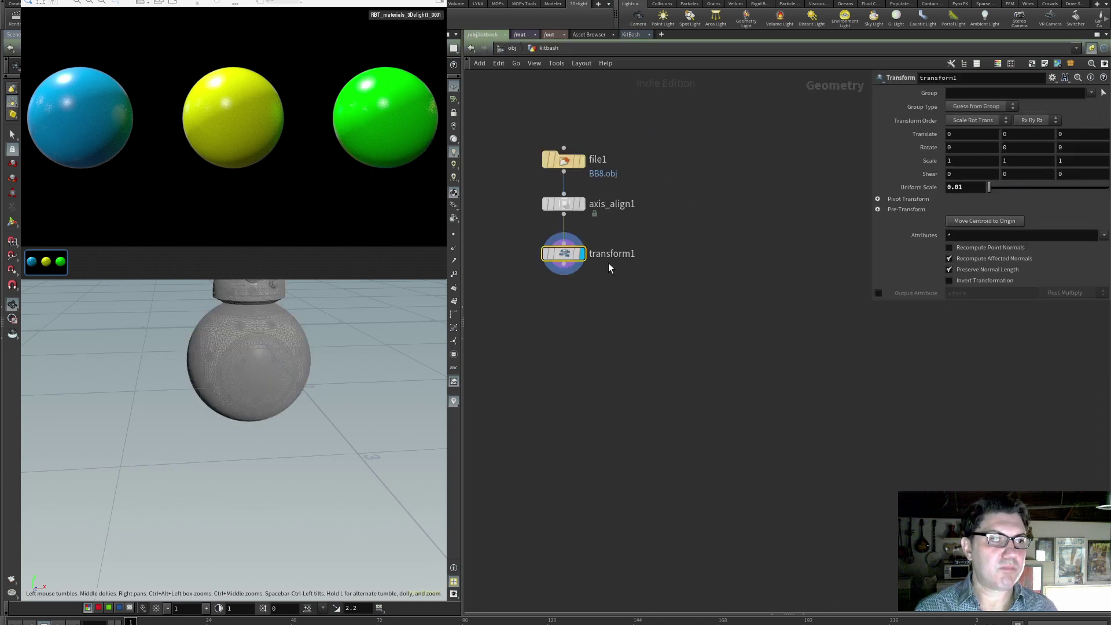
{"action": "mouse_move", "coordinate": [265, 373]}
{"action": "left_mouse_down"}
{"action": "mouse_move", "coordinate": [269, 358]}
{"action": "mouse_move", "coordinate": [245, 363]}
{"action": "mouse_move", "coordinate": [248, 372]}
{"action": "mouse_move", "coordinate": [260, 355]}
{"action": "mouse_move", "coordinate": [241, 374]}
{"action": "mouse_move", "coordinate": [265, 362]}
{"action": "mouse_move", "coordinate": [254, 365]}
{"action": "left_mouse_up"}
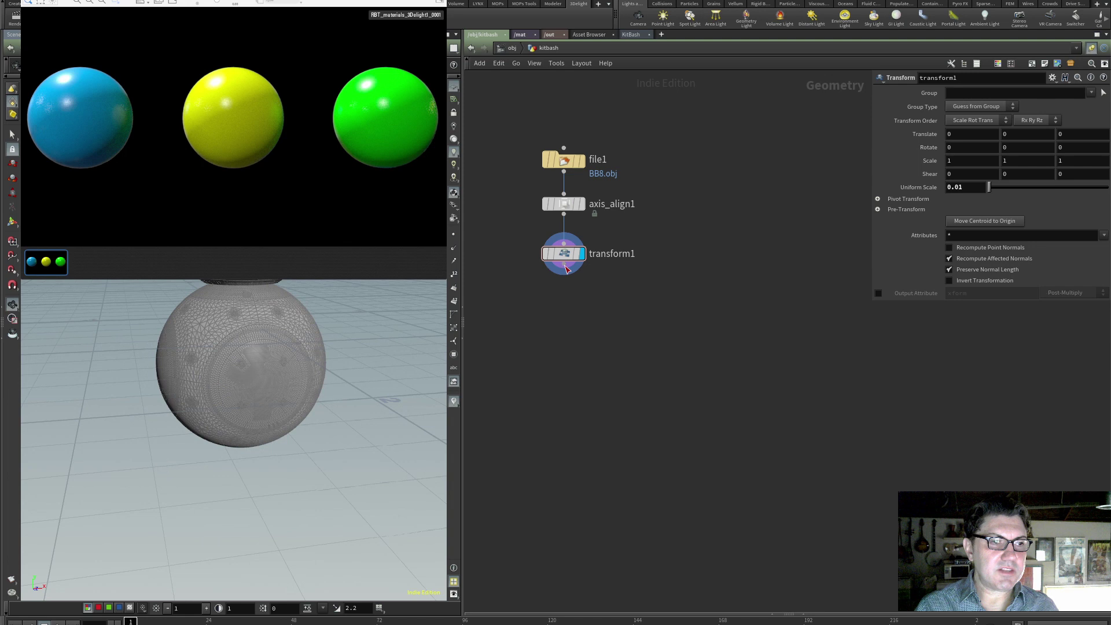
Wire a new Material node, material1, below transform1 on the BB8 chain
{"action": "left_click", "coordinate": [564, 265]}
{"action": "key", "text": "Tab"}
{"action": "type", "text": "mate"}
{"action": "key", "text": "Return"}
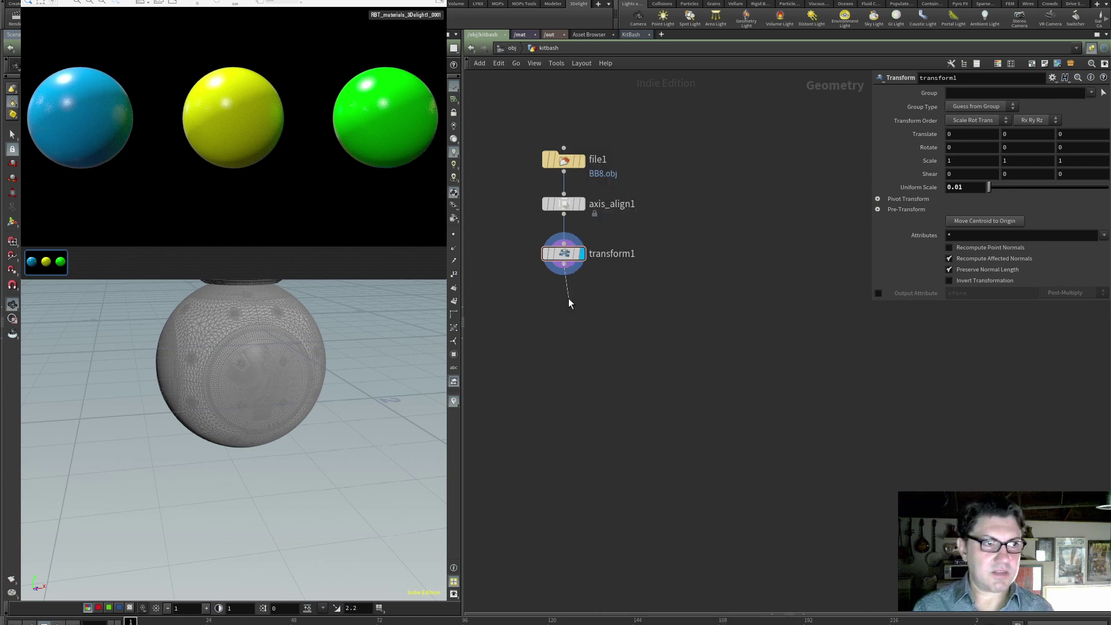
{"action": "left_click", "coordinate": [564, 301]}
{"action": "mouse_move", "coordinate": [564, 306]}
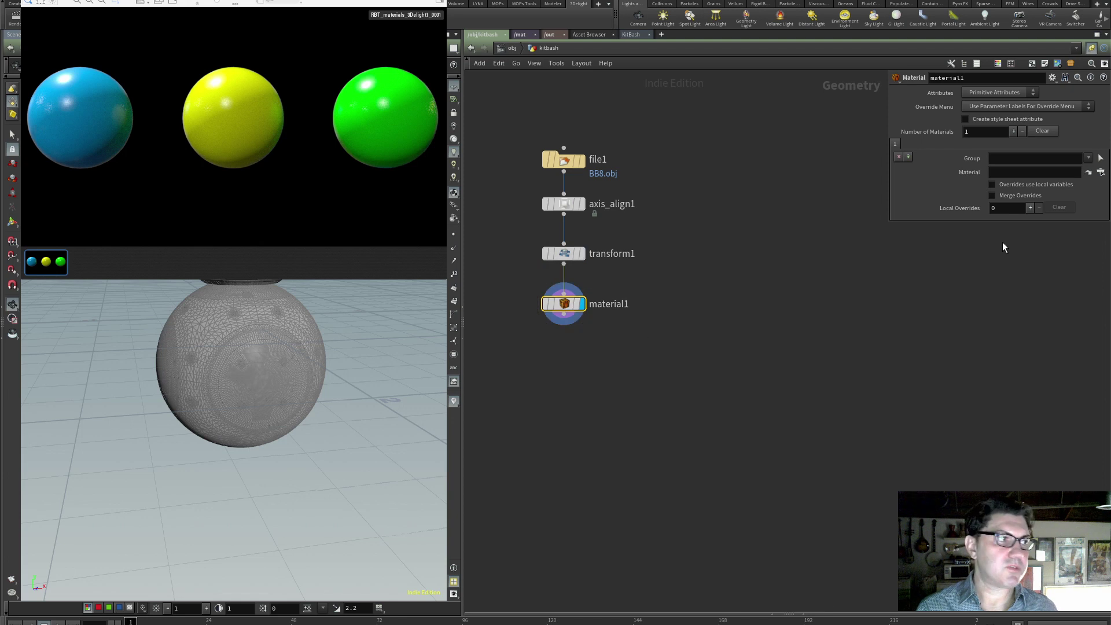
Check the BB8 model's groups and raise material1's Number of Materials to 4
{"action": "left_click", "coordinate": [1088, 158]}
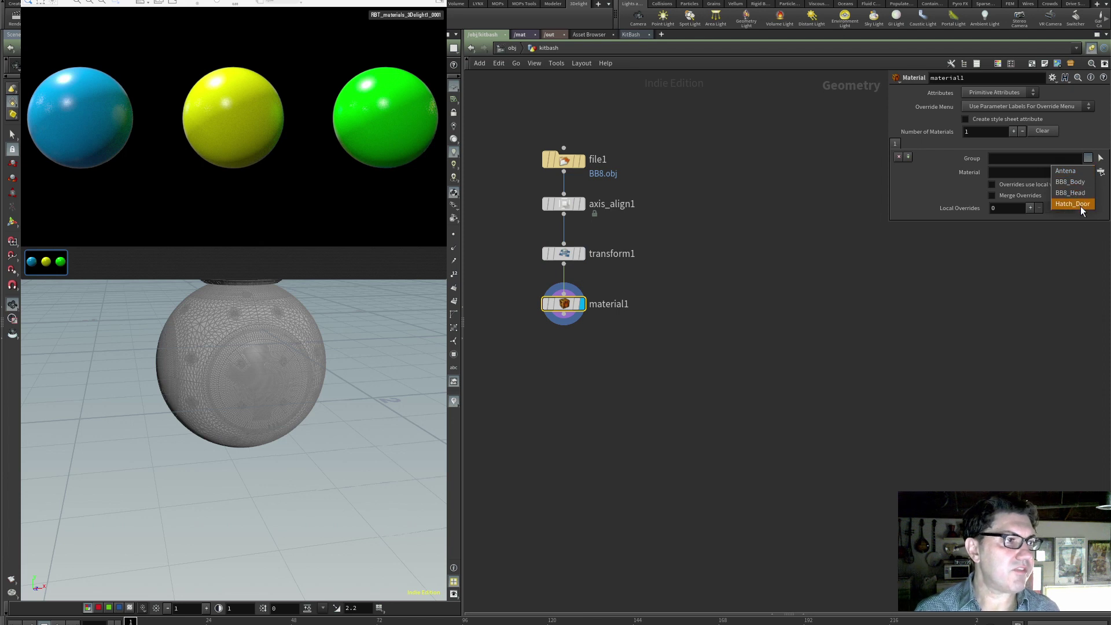
{"action": "left_click", "coordinate": [991, 156]}
{"action": "left_click", "coordinate": [1012, 131]}
{"action": "left_click", "coordinate": [1013, 131]}
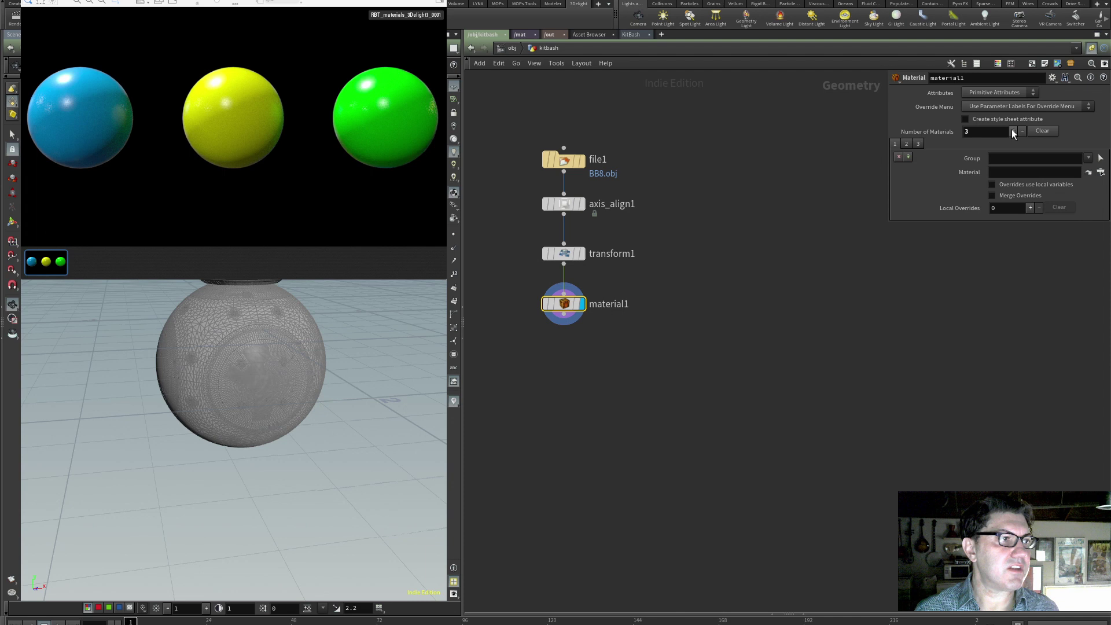
{"action": "left_click", "coordinate": [1013, 131]}
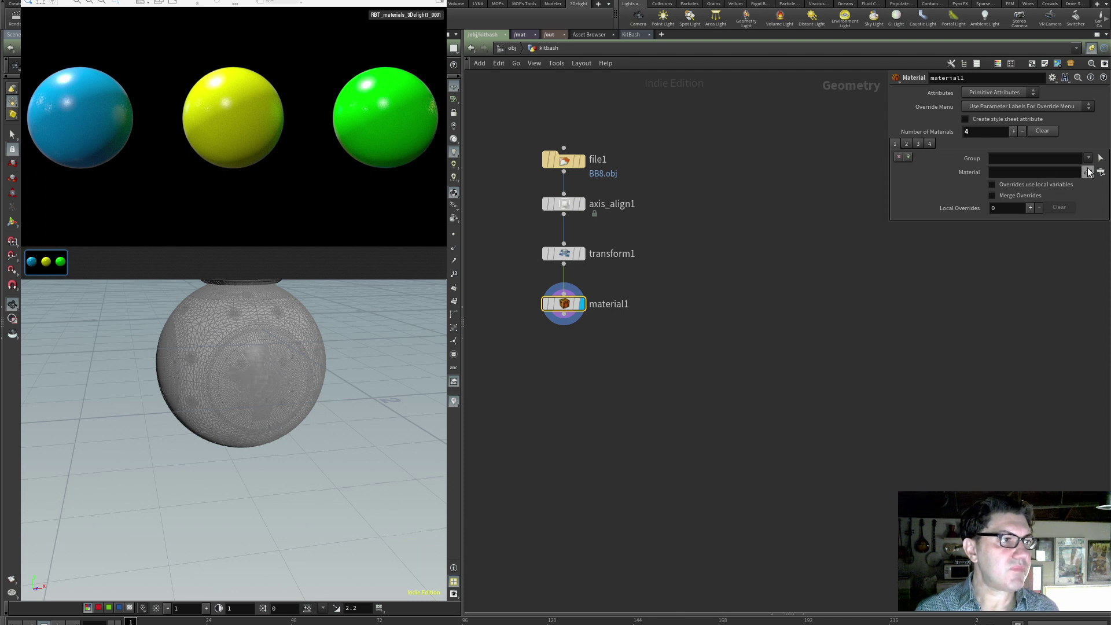
Assign /mat/blue to the Antena group and /mat/green to the BB8_Body group
{"action": "left_click", "coordinate": [1086, 161]}
{"action": "left_click", "coordinate": [1071, 169]}
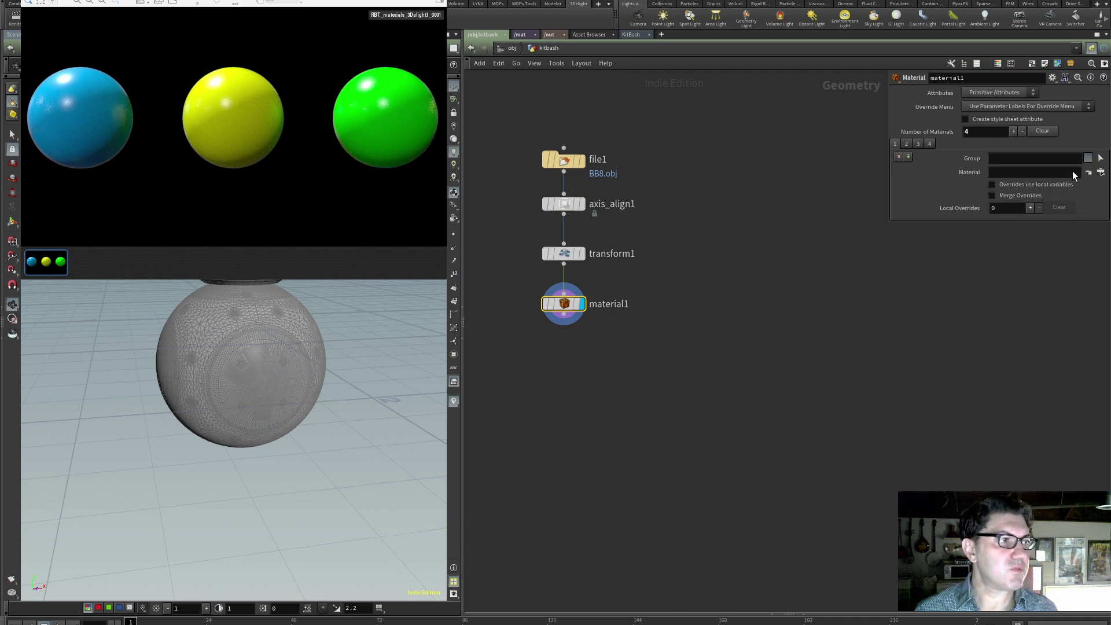
{"action": "left_click", "coordinate": [1088, 172]}
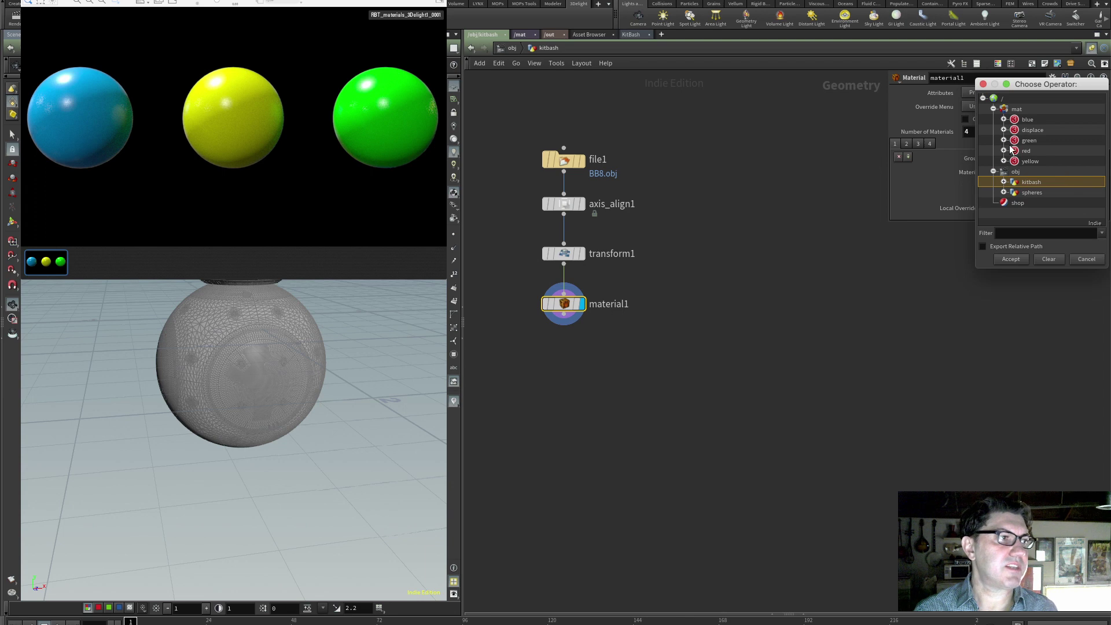
{"action": "left_click", "coordinate": [1028, 120]}
{"action": "left_click", "coordinate": [1010, 259]}
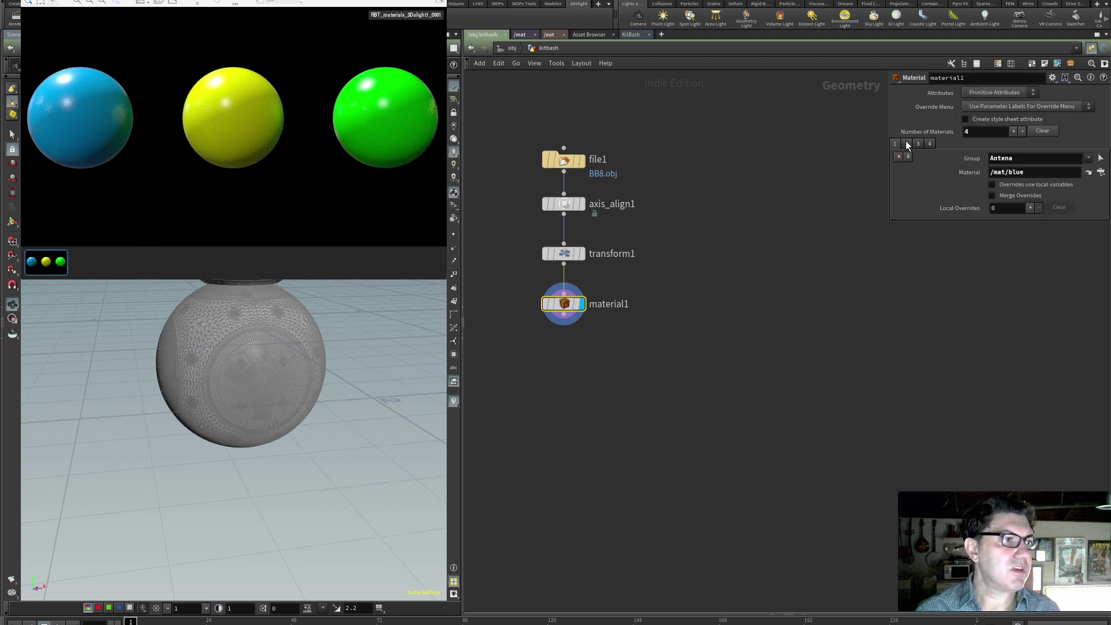
{"action": "left_click", "coordinate": [1088, 157]}
{"action": "left_click", "coordinate": [1066, 169]}
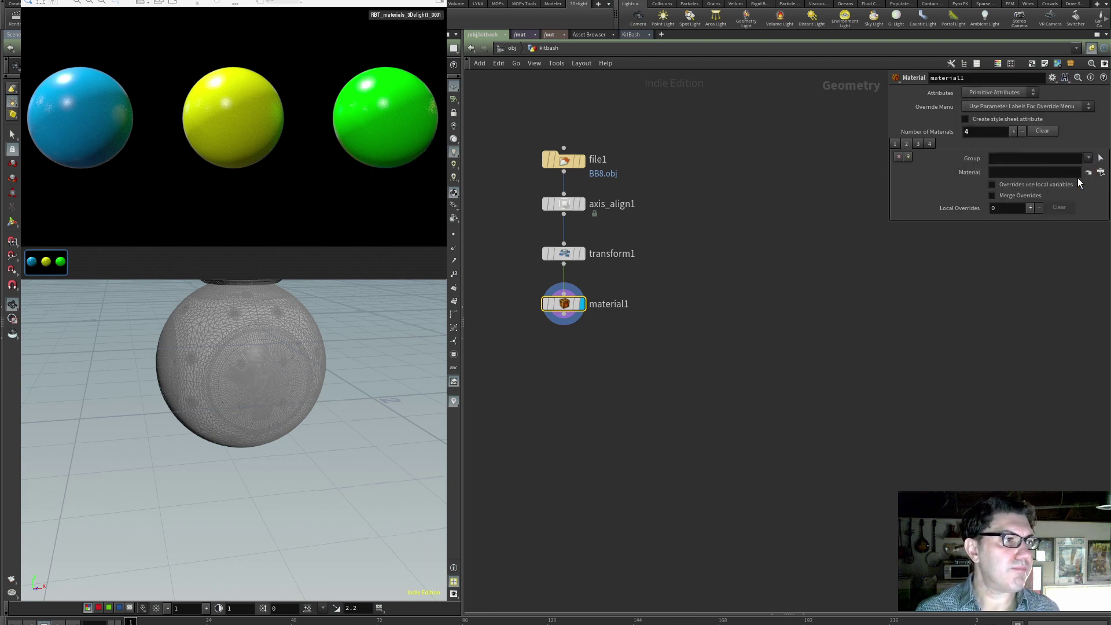
{"action": "left_click", "coordinate": [1088, 173]}
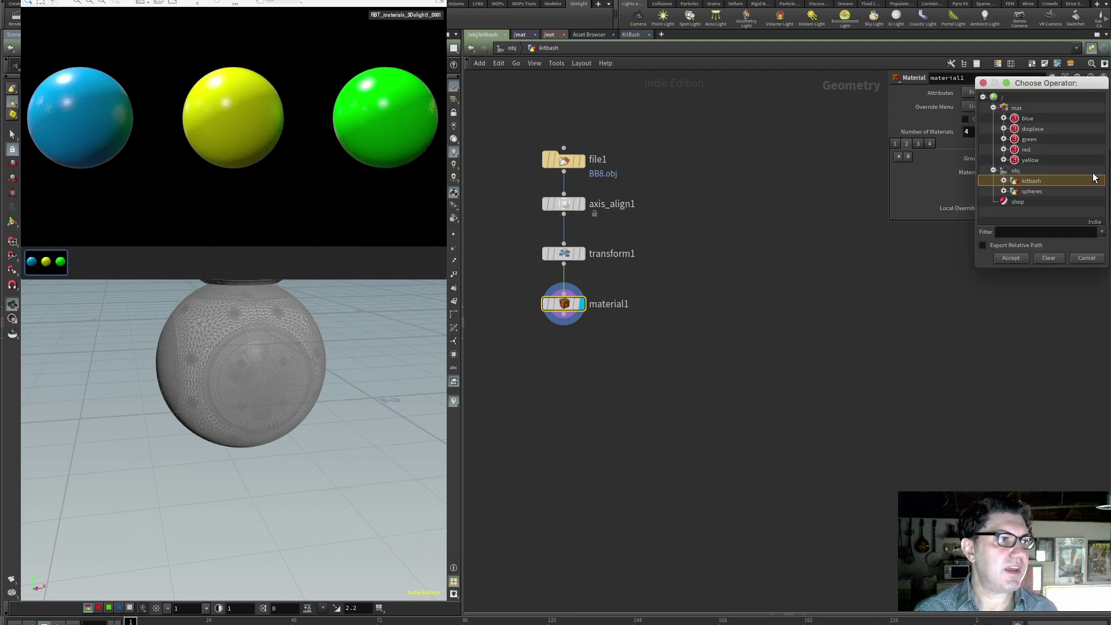
{"action": "left_click", "coordinate": [1028, 139]}
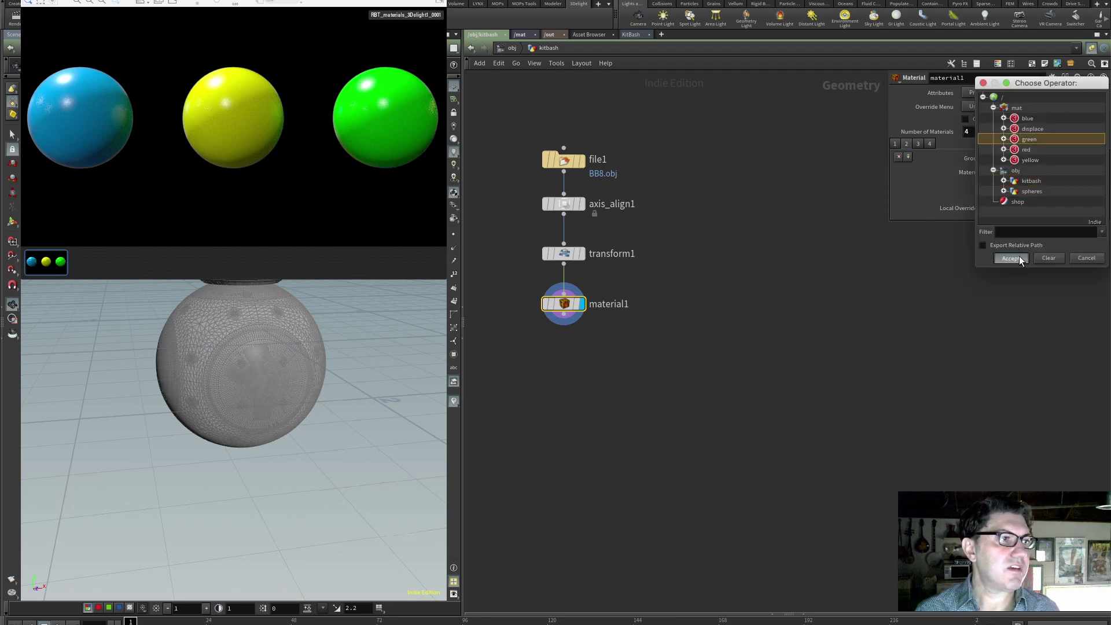
{"action": "left_click", "coordinate": [1011, 258]}
Set a material slot to group BB8_Head with /mat/yellow
{"action": "left_click", "coordinate": [928, 144]}
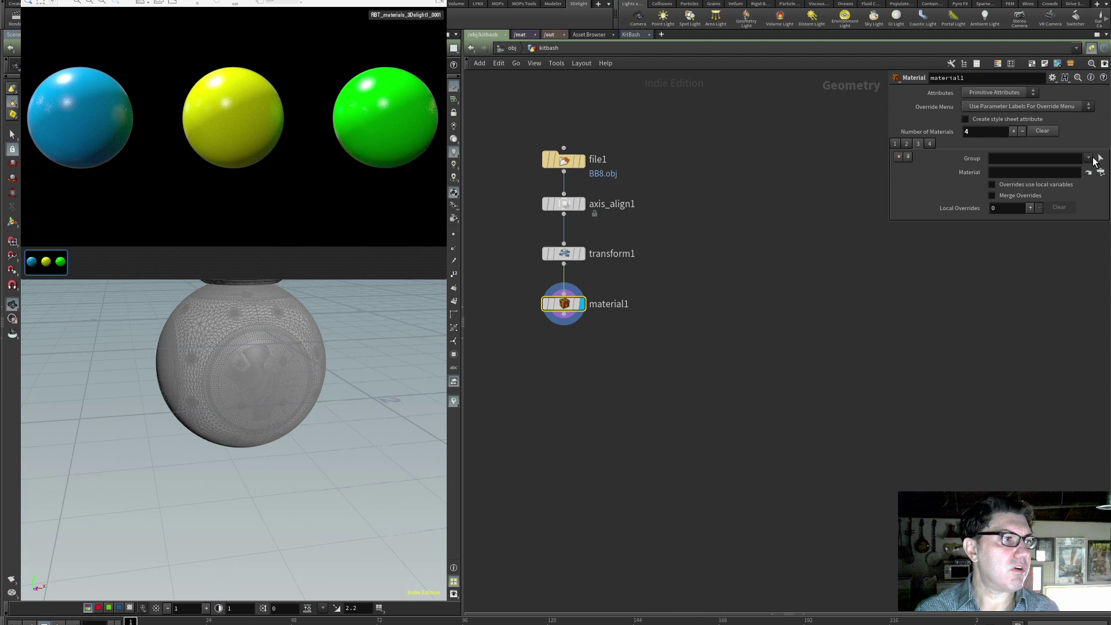
{"action": "left_click", "coordinate": [1087, 158]}
{"action": "left_click", "coordinate": [1070, 193]}
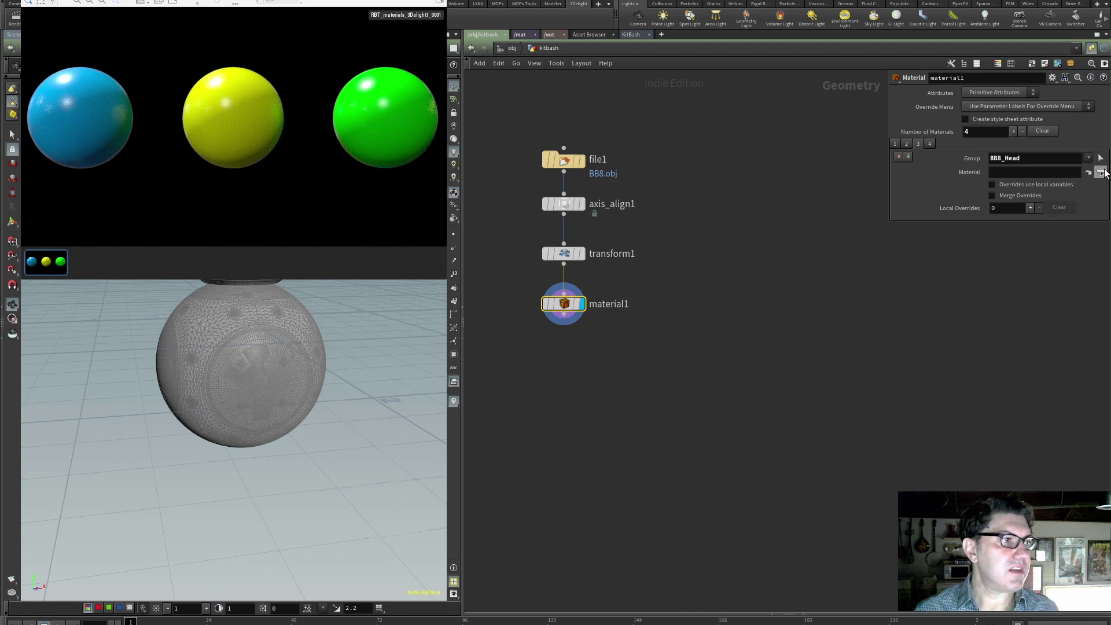
{"action": "left_click", "coordinate": [1101, 172]}
{"action": "left_click", "coordinate": [1029, 157]}
{"action": "left_click", "coordinate": [1010, 256]}
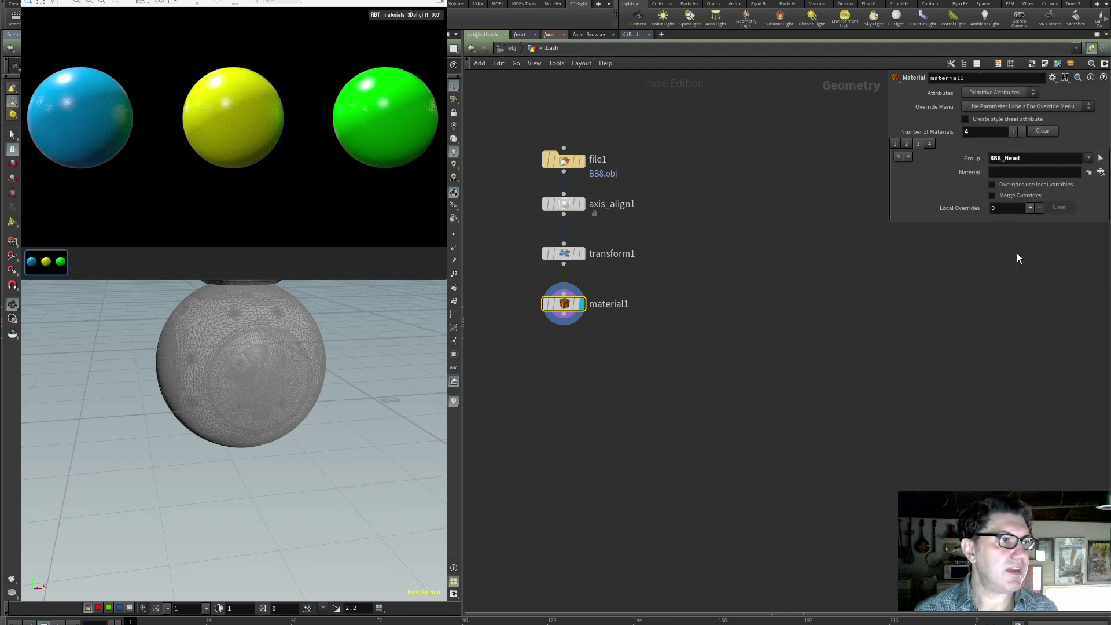
Set the fourth slot to group Hatch_Door with /mat/red
{"action": "left_click", "coordinate": [932, 144]}
{"action": "left_click", "coordinate": [1087, 157]}
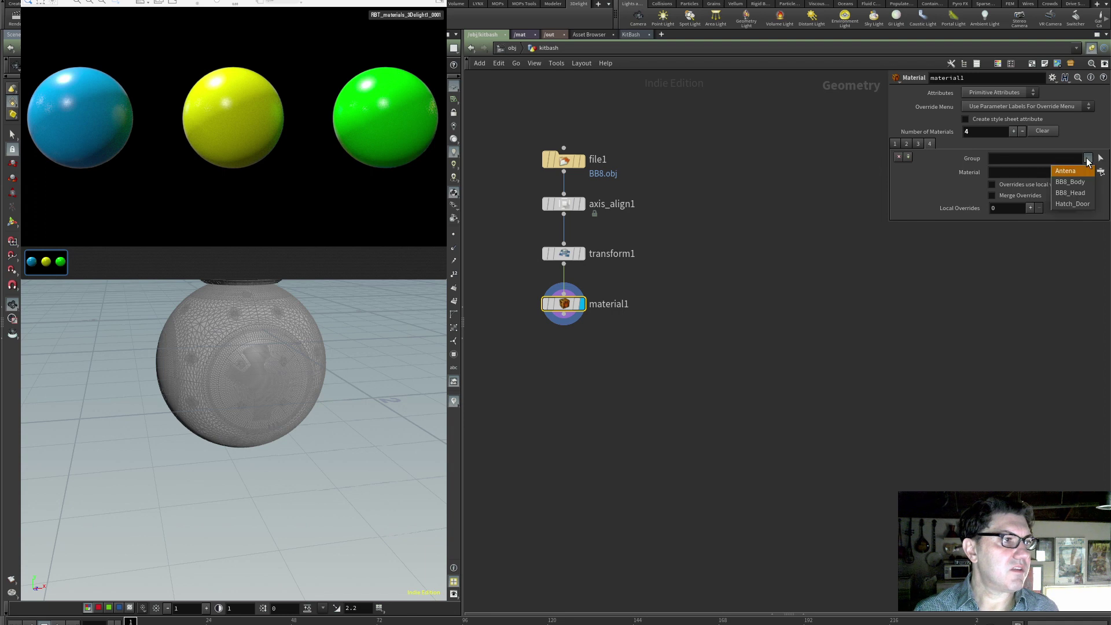
{"action": "left_click", "coordinate": [1072, 203]}
{"action": "left_click", "coordinate": [1101, 172]}
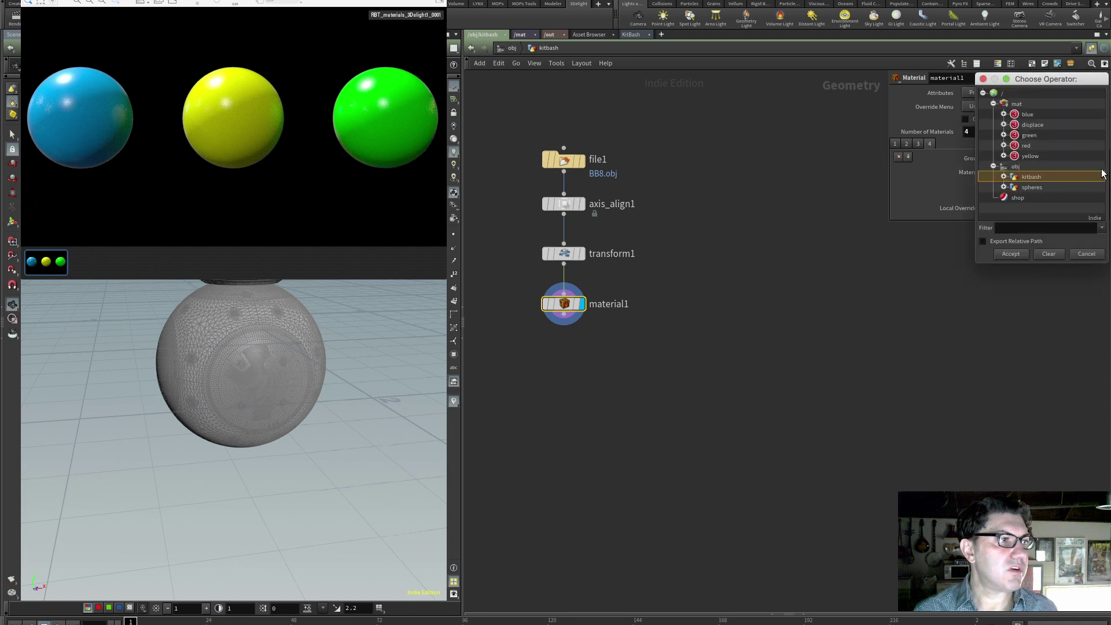
{"action": "left_click", "coordinate": [1026, 146]}
{"action": "left_click", "coordinate": [1011, 255]}
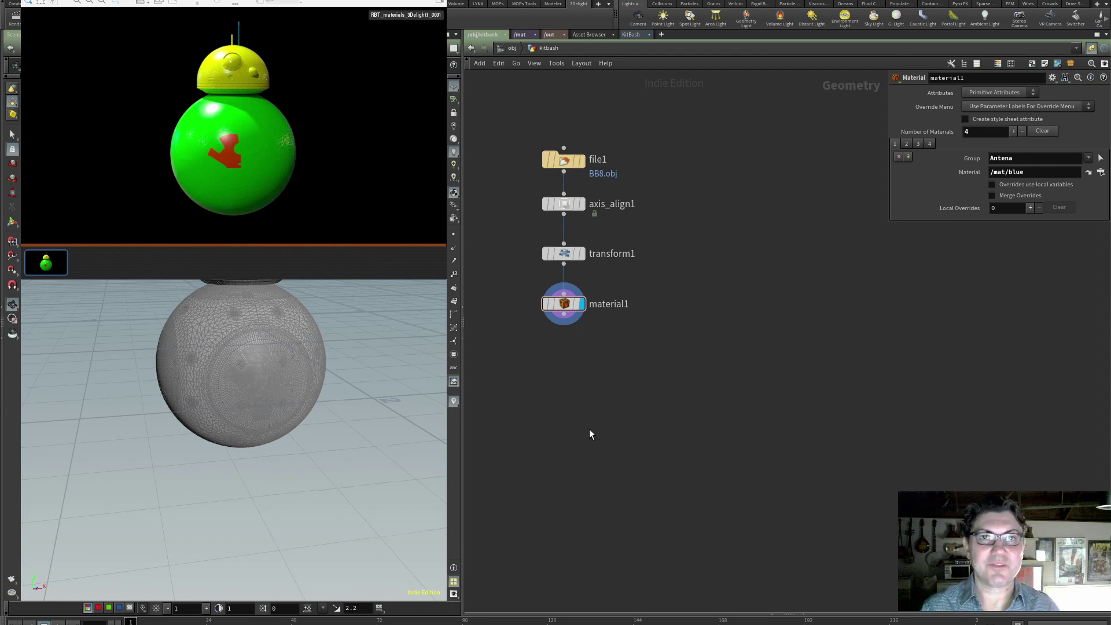
At the object level, turn on box1's display flag to preview the cube, then turn it off
{"action": "left_click", "coordinate": [513, 48]}
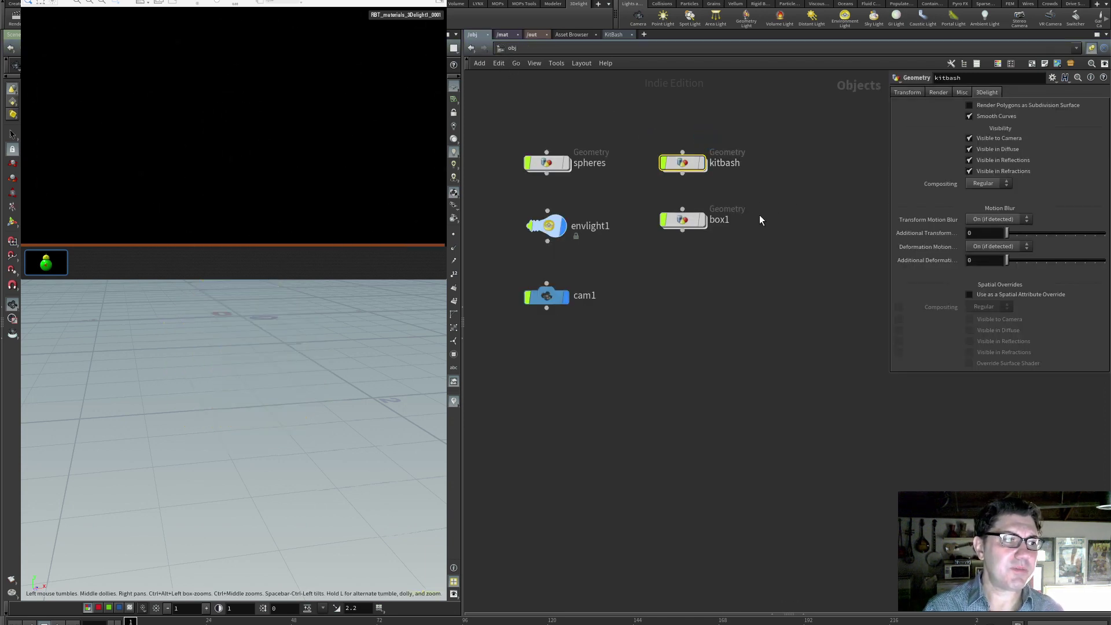
{"action": "left_click", "coordinate": [702, 222]}
{"action": "left_click", "coordinate": [711, 293]}
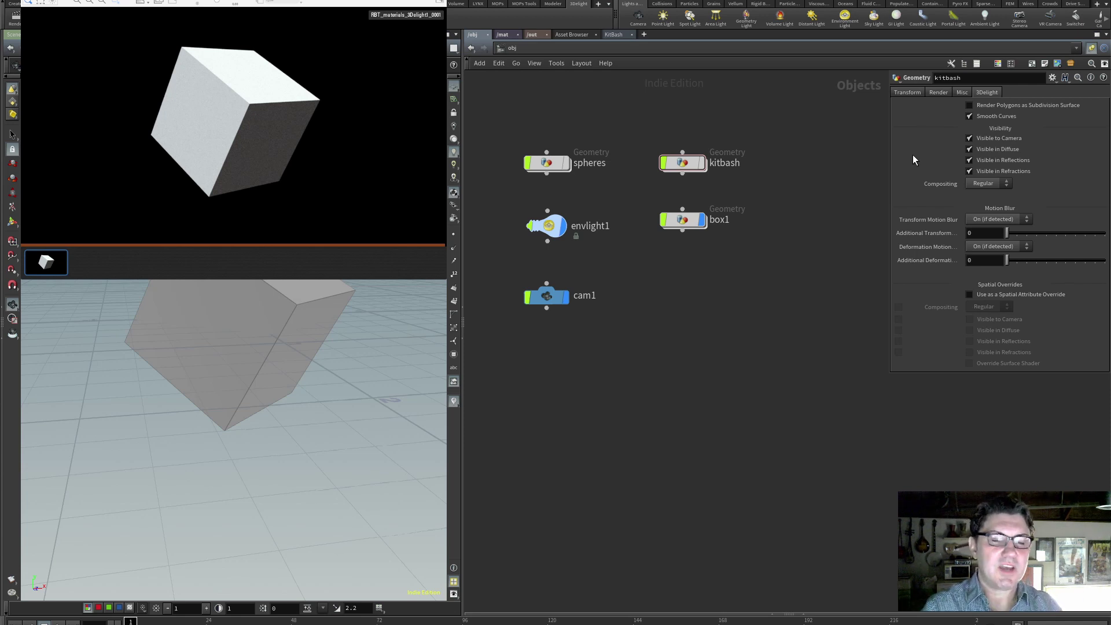
{"action": "left_click", "coordinate": [702, 219]}
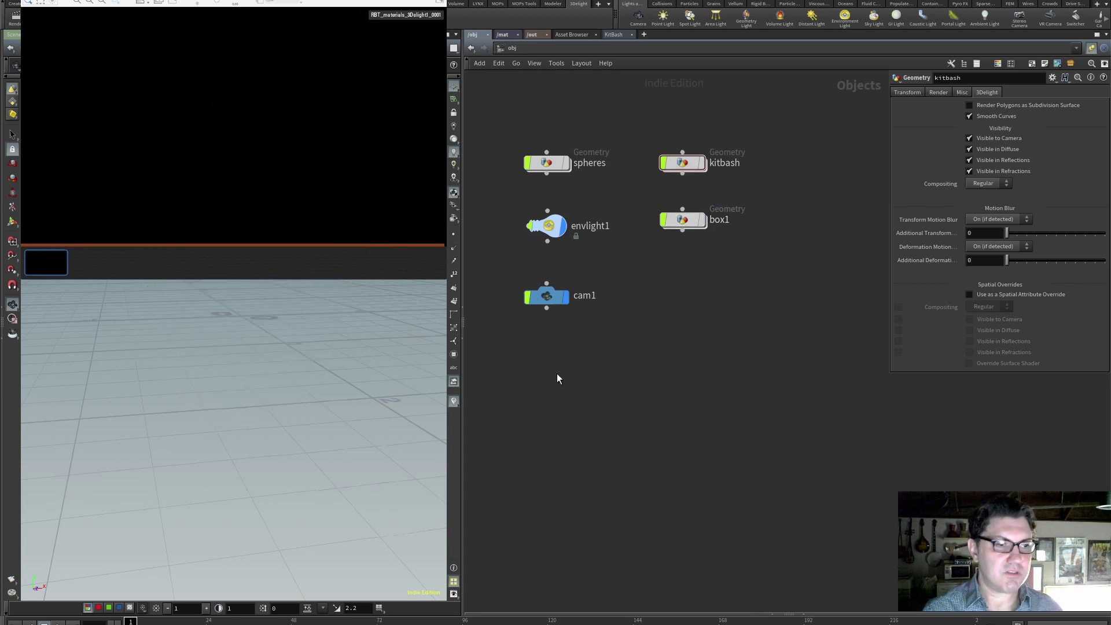
{"action": "key", "text": "Tab"}
Add a new geo1 geometry object and go inside it
{"action": "key", "text": "Escape"}
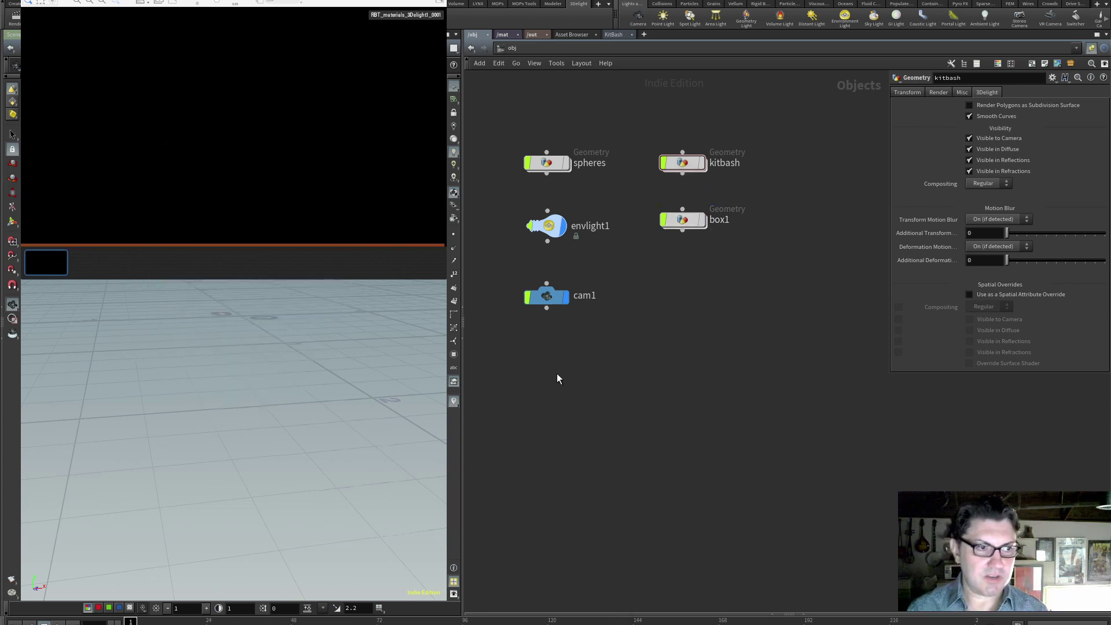
{"action": "left_click", "coordinate": [557, 373]}
{"action": "double_click", "coordinate": [558, 372]}
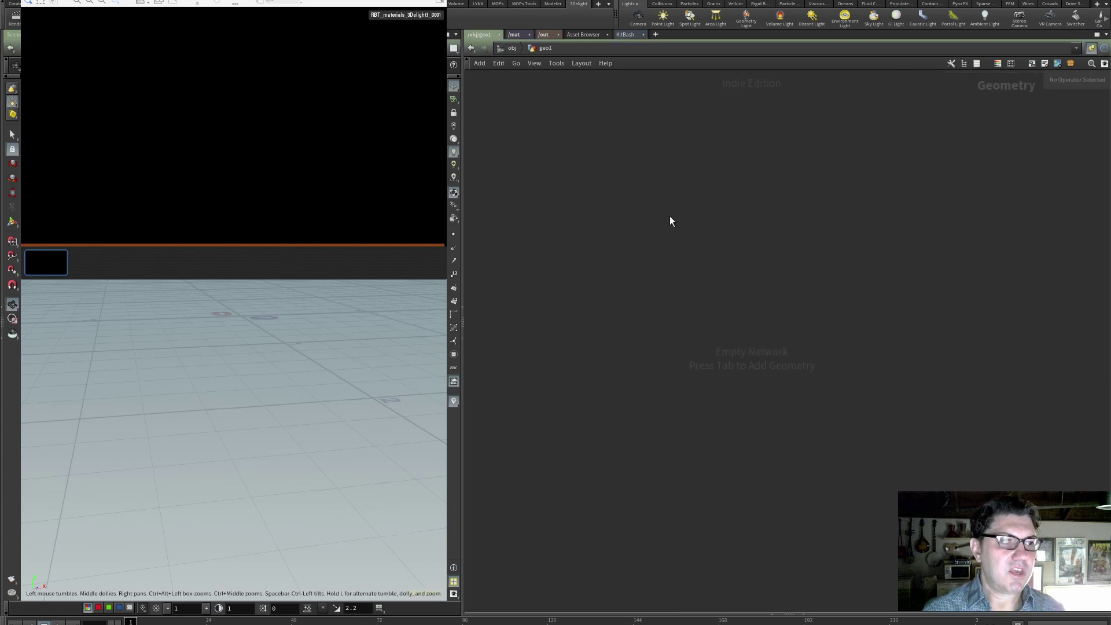
Add an Object Merge node in geo1 with Object 1 set to /obj/box1/OUT
{"action": "key", "text": "Tab"}
{"action": "type", "text": "mate"}
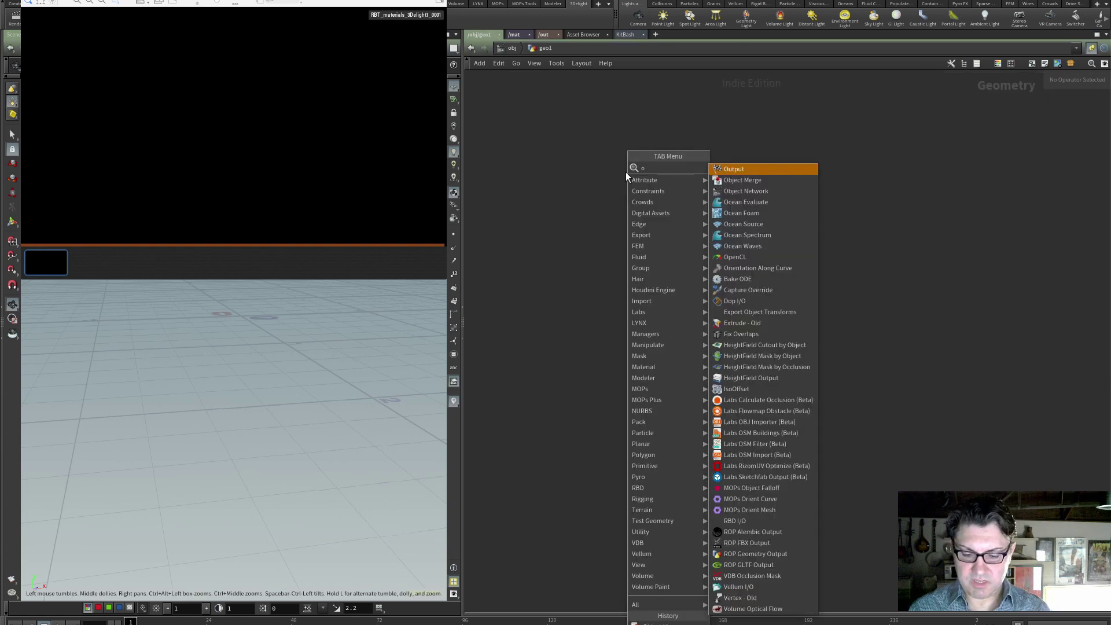
{"action": "key", "text": "Escape"}
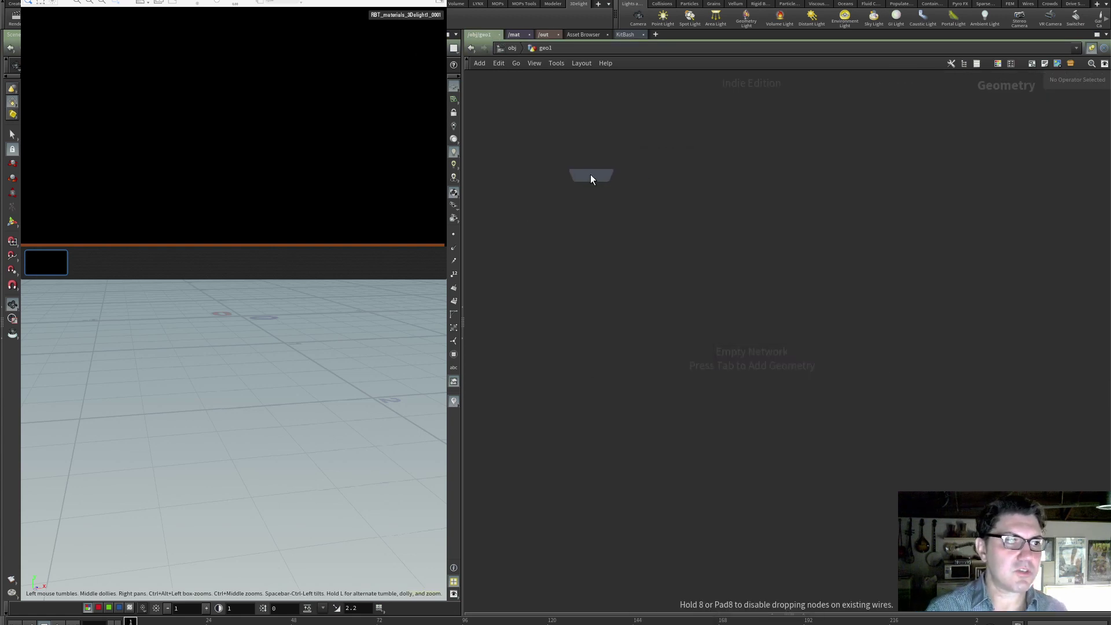
{"action": "left_click", "coordinate": [590, 175]}
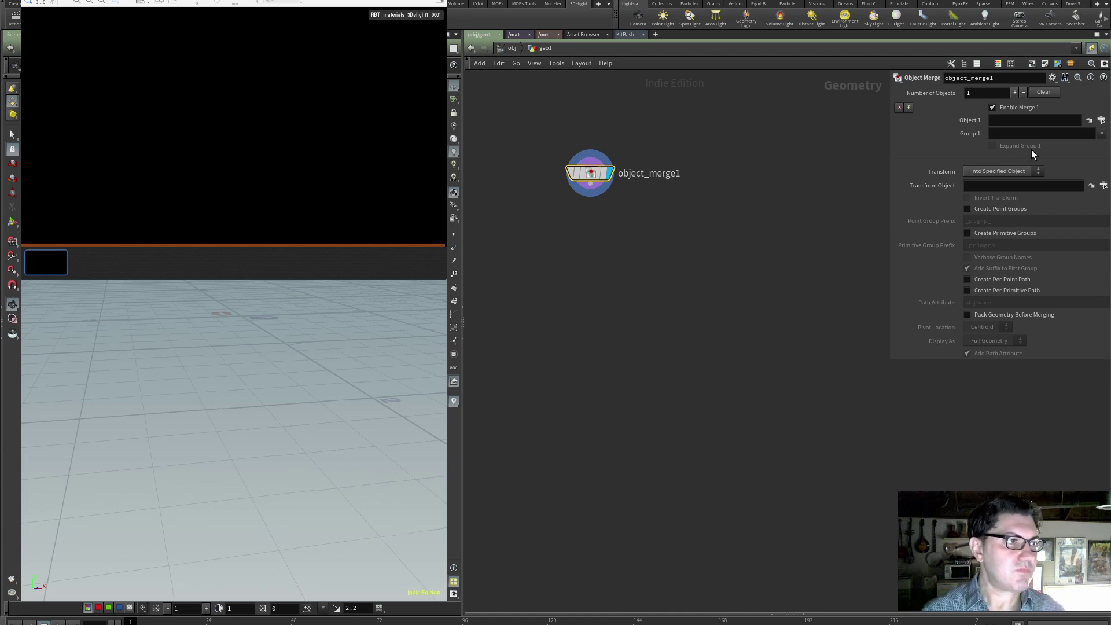
{"action": "left_click", "coordinate": [1101, 121]}
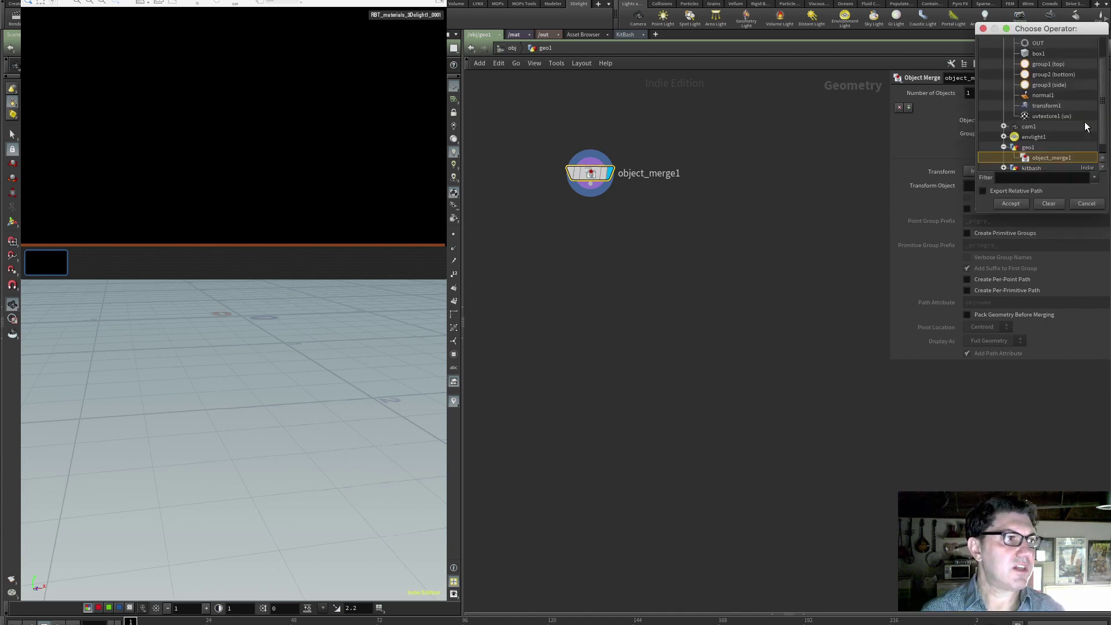
{"action": "scroll", "coordinate": [1102, 110], "scroll_direction": "up", "scroll_amount": 2}
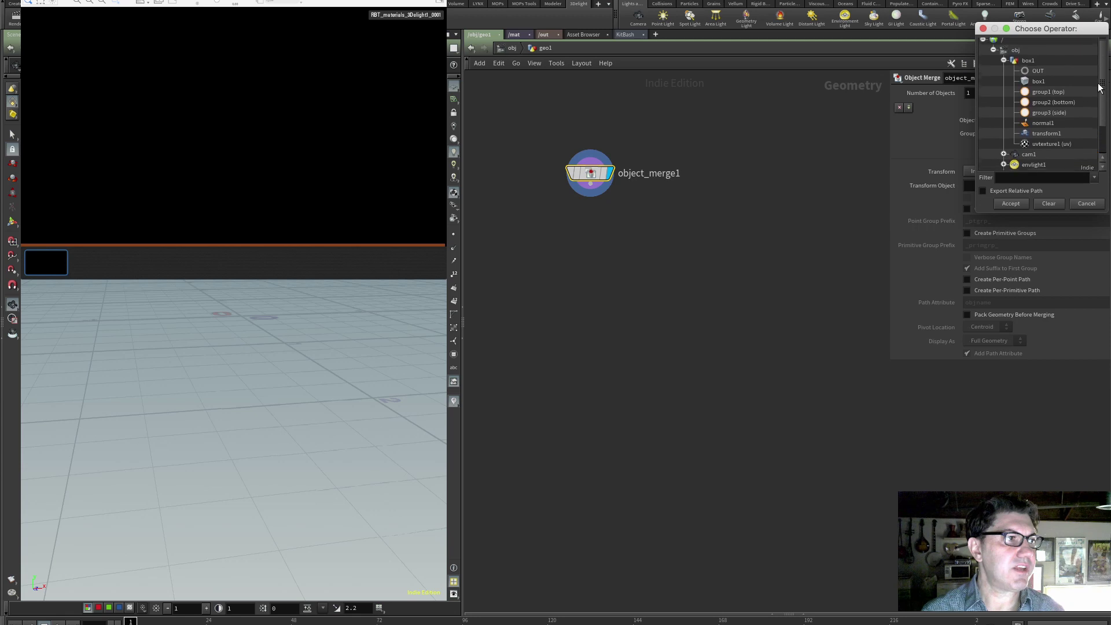
{"action": "left_click", "coordinate": [1036, 75]}
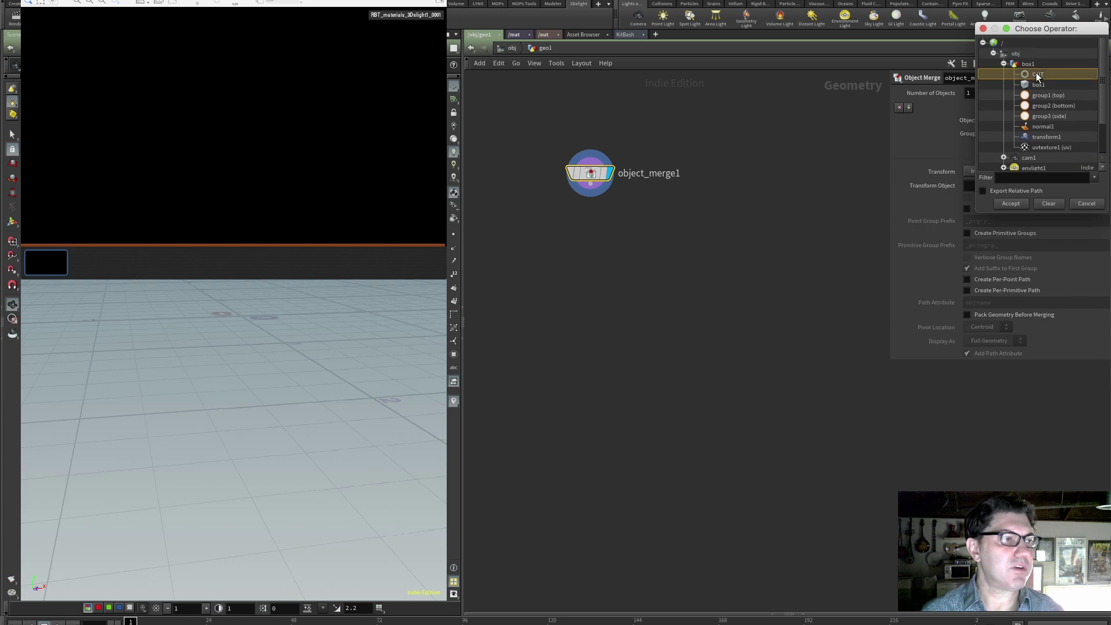
{"action": "left_click", "coordinate": [1011, 205]}
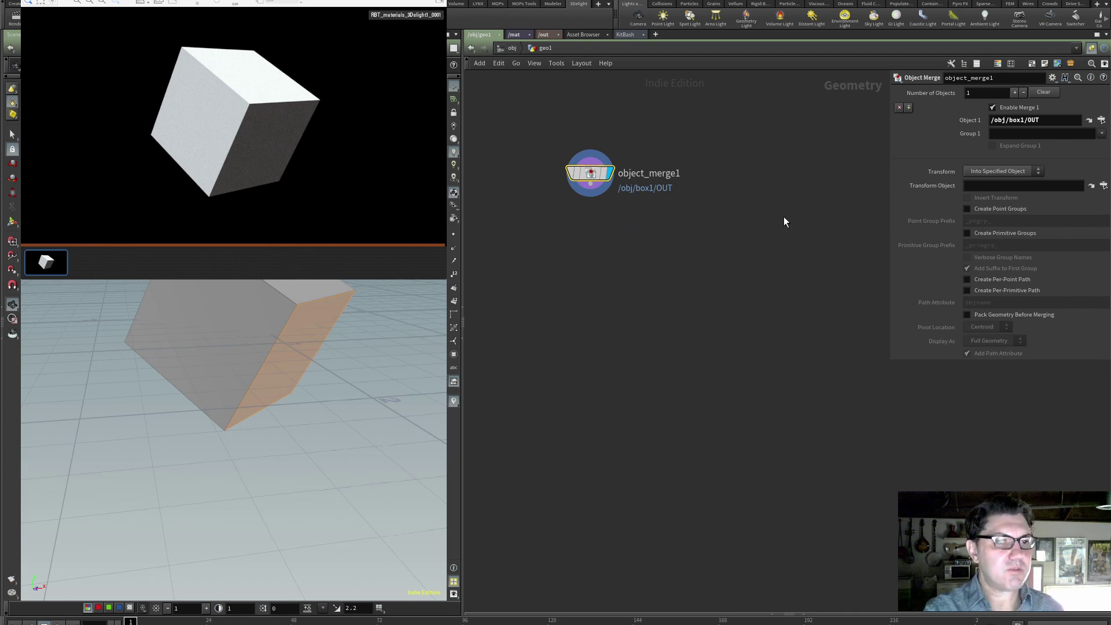
Set object_merge1's Group 1 to top, then go back up to /obj
{"action": "left_click", "coordinate": [1101, 135]}
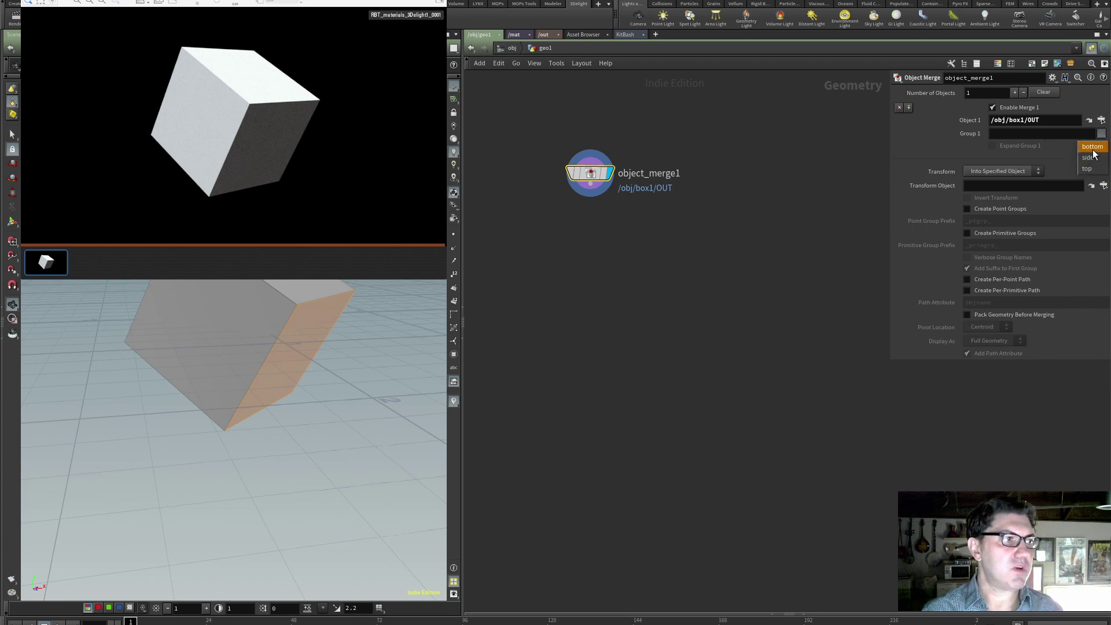
{"action": "left_click", "coordinate": [1088, 169]}
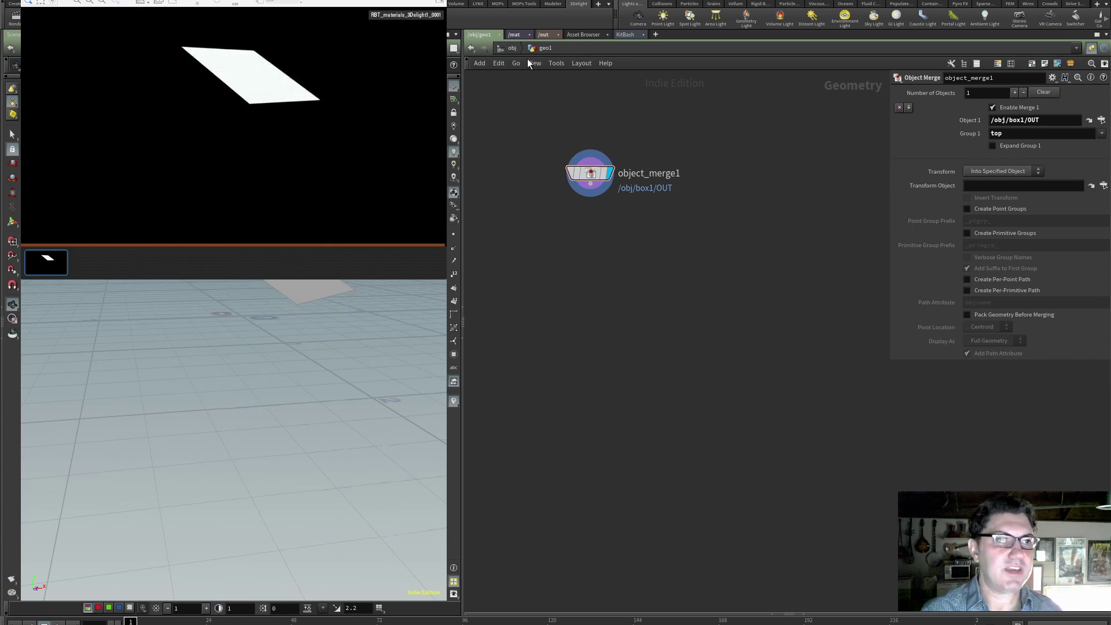
{"action": "left_click", "coordinate": [512, 48]}
Rename the geo1 object to 'top'
{"action": "left_click", "coordinate": [547, 373]}
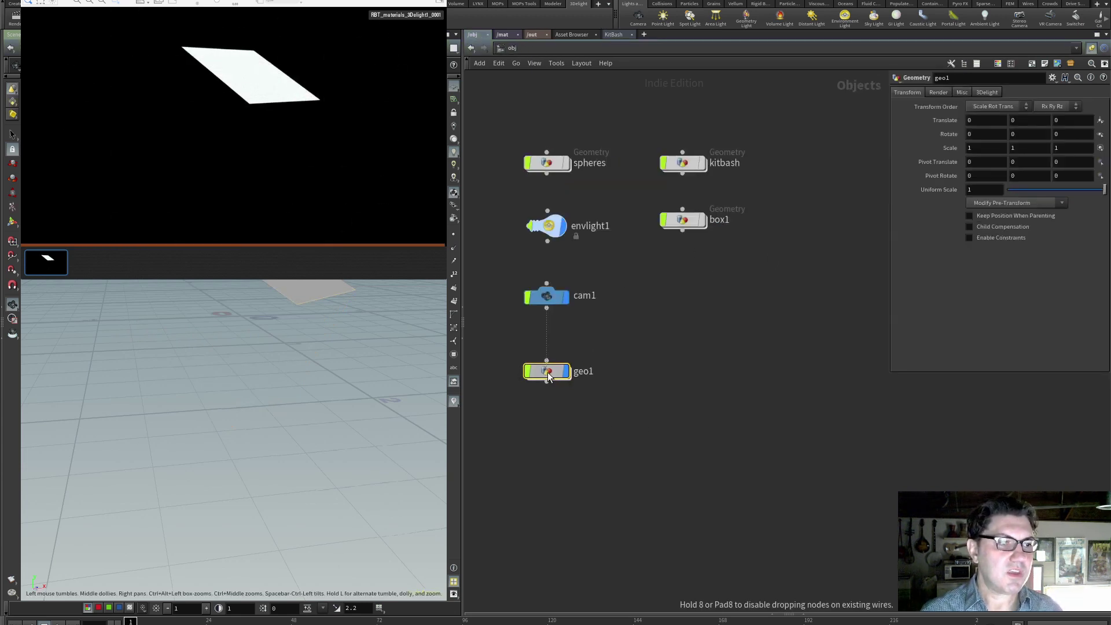
{"action": "double_click", "coordinate": [582, 371]}
{"action": "type", "text": "top"}
{"action": "key", "text": "Return"}
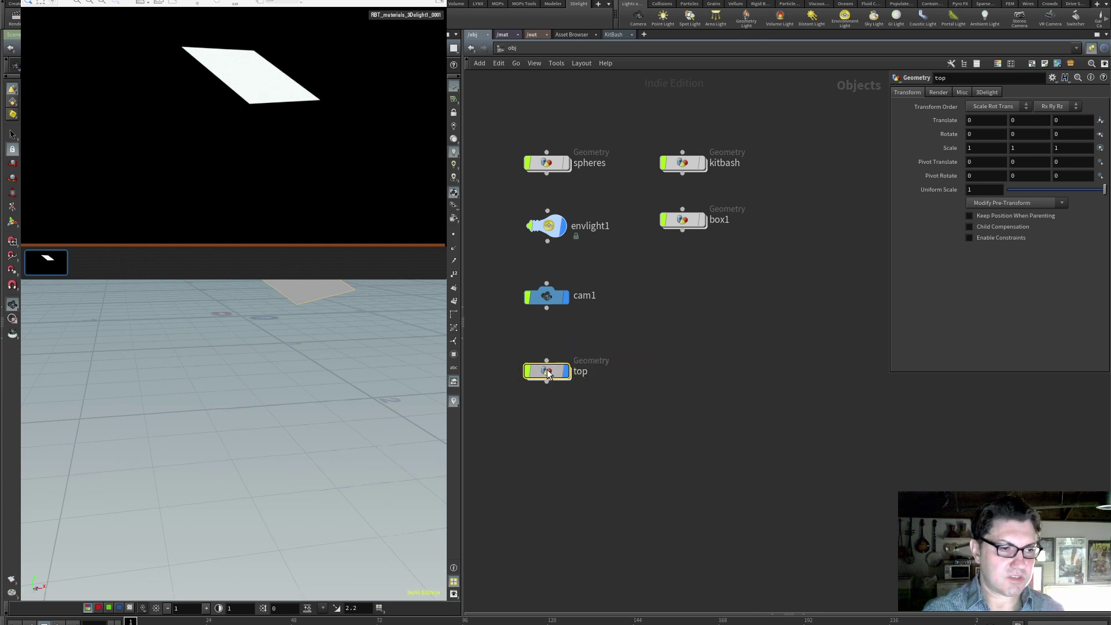
Duplicate the top object and rename the copy 'side'
{"action": "key", "text": "Tab"}
{"action": "left_click", "coordinate": [688, 371]}
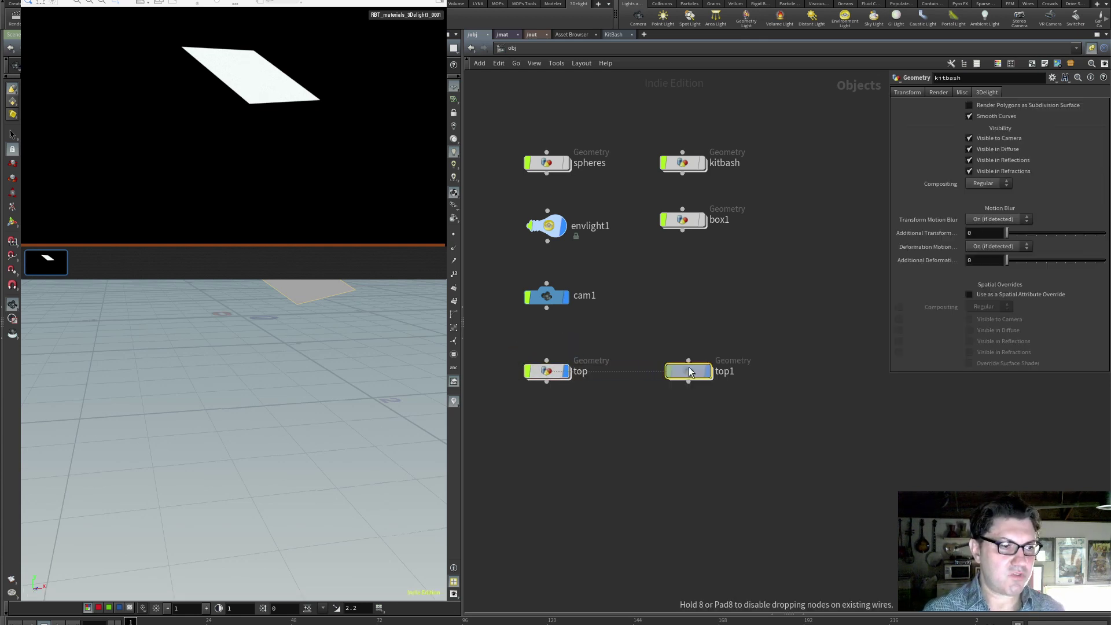
{"action": "double_click", "coordinate": [724, 371]}
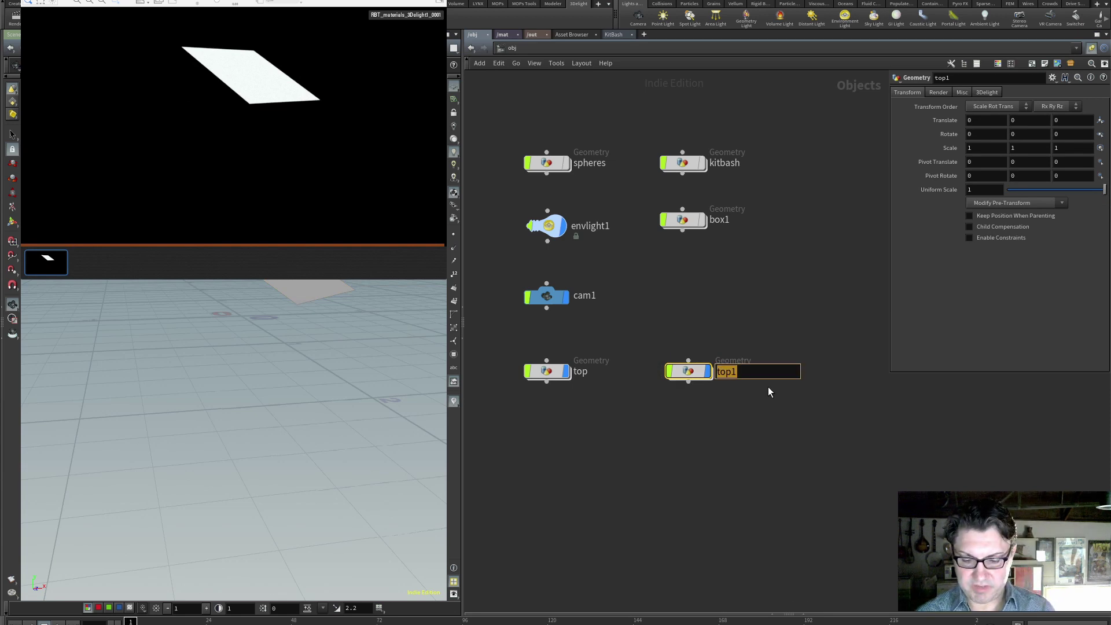
{"action": "type", "text": "side"}
{"action": "key", "text": "Return"}
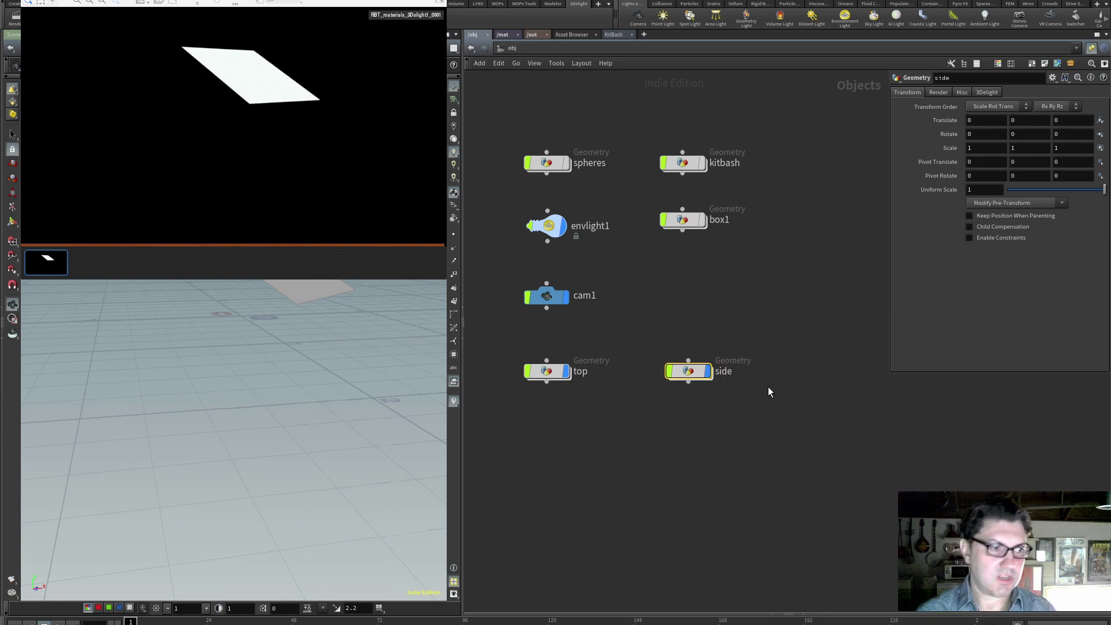
Inside side, change the Object Merge's Group 1 from top to side
{"action": "double_click", "coordinate": [688, 373]}
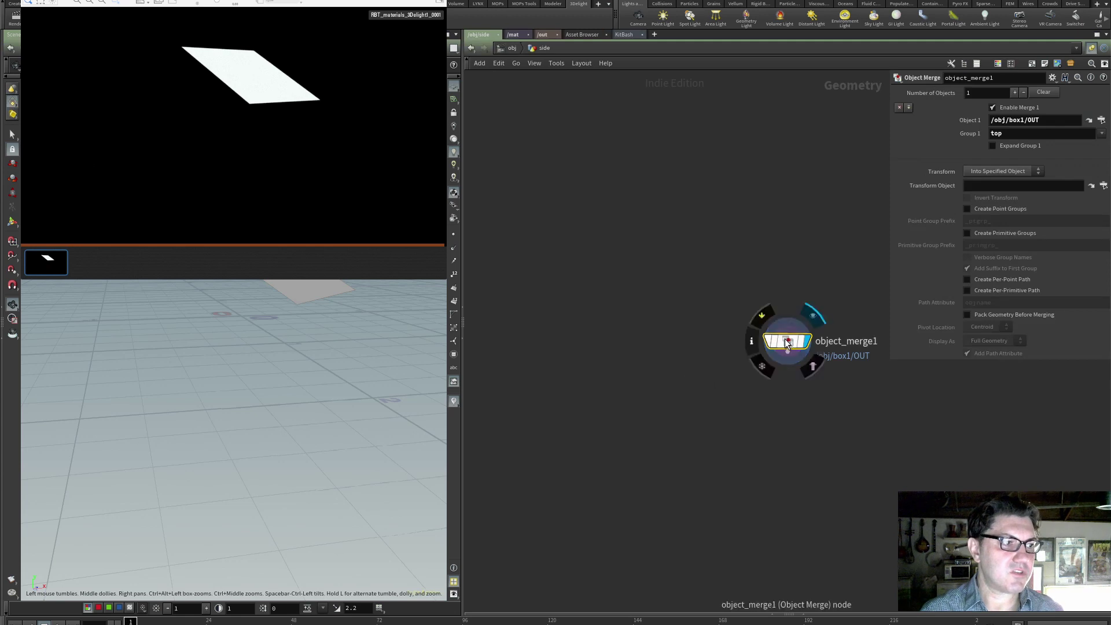
{"action": "left_click_drag", "start_coordinate": [784, 342], "coordinate": [619, 217]}
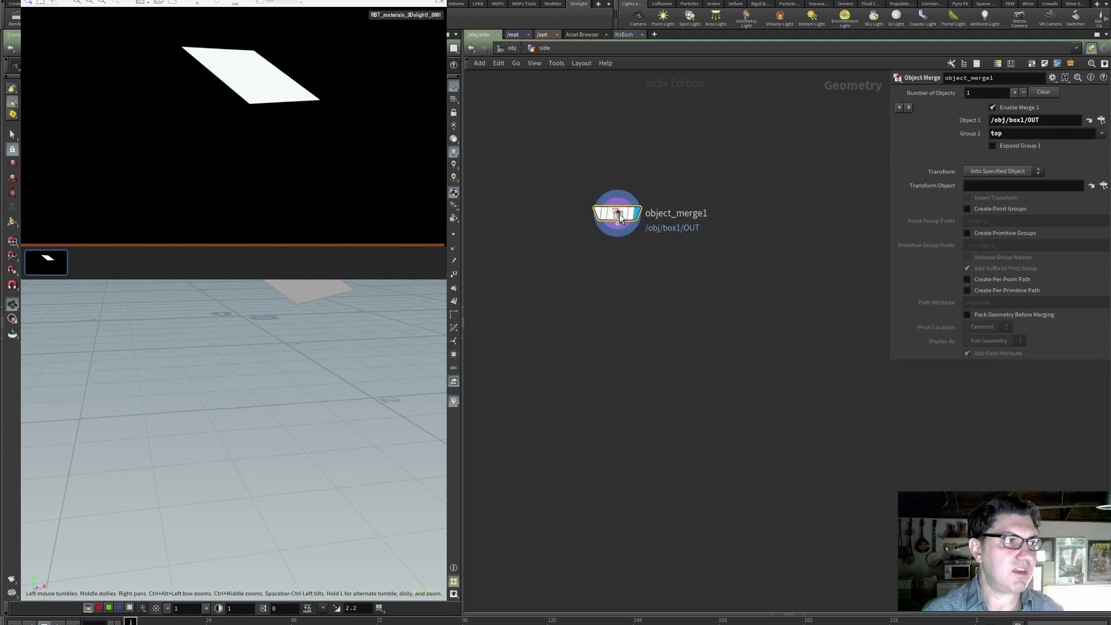
{"action": "double_click", "coordinate": [1008, 133]}
{"action": "key", "text": "BackSpace"}
{"action": "key", "text": "Return"}
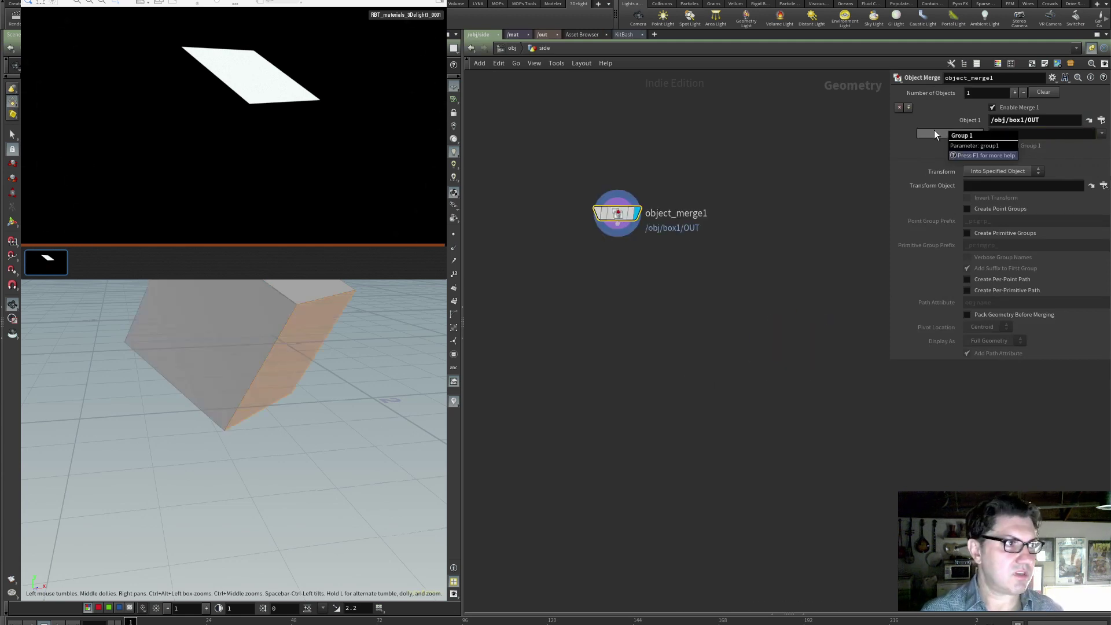
{"action": "left_click", "coordinate": [1101, 134]}
{"action": "left_click", "coordinate": [1085, 157]}
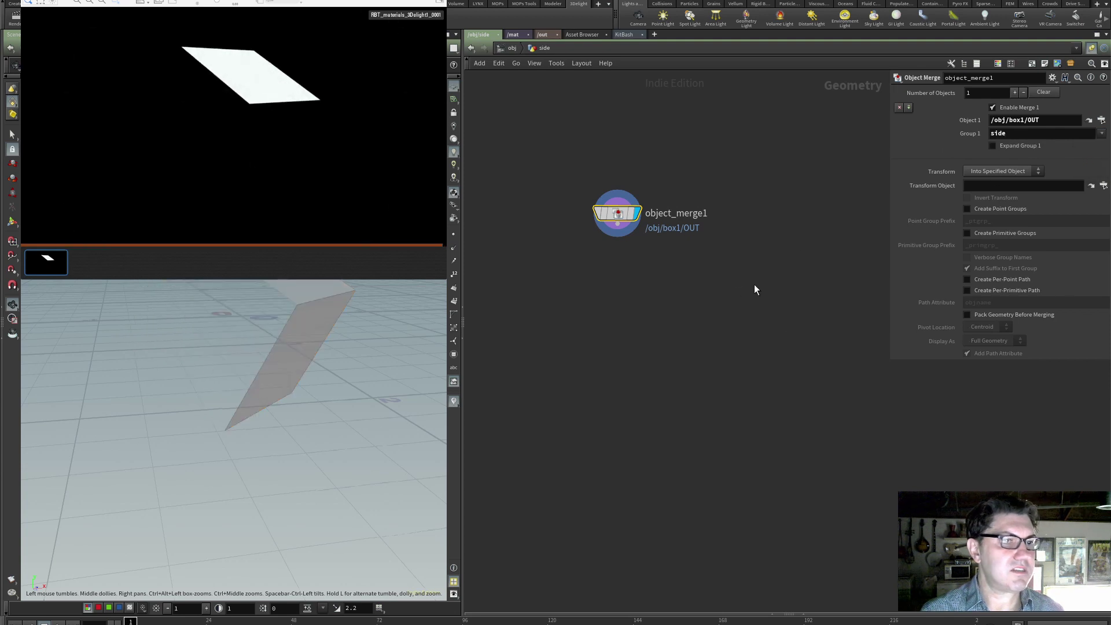
{"action": "left_click", "coordinate": [511, 48]}
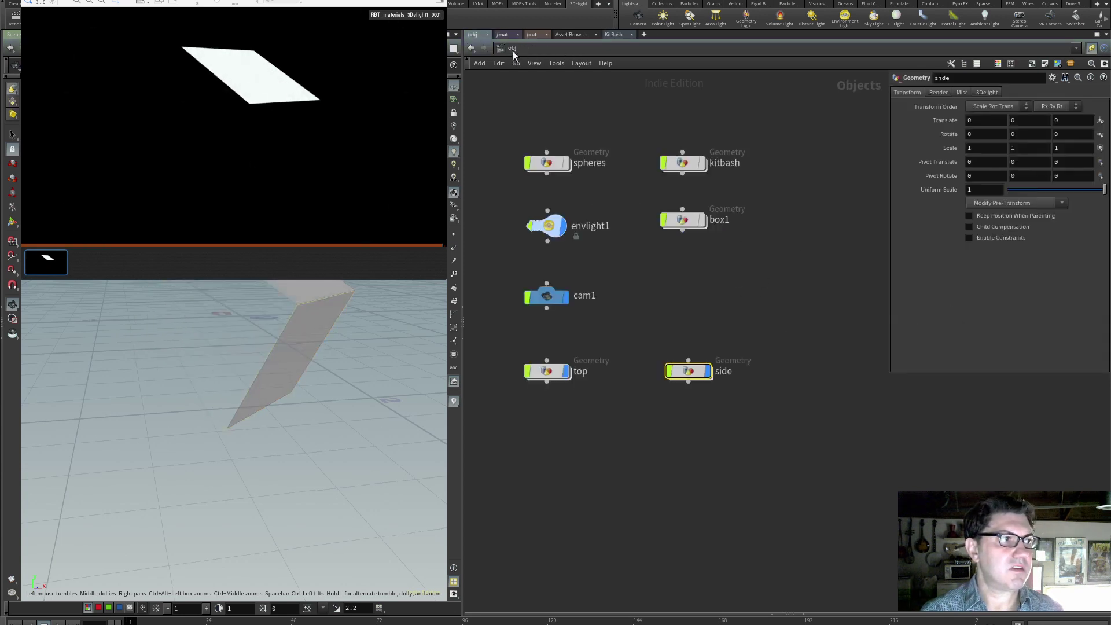
Duplicate the side object and rename the copy 'bottom'
{"action": "left_click_drag", "start_coordinate": [689, 370], "coordinate": [802, 370], "text": "alt"}
{"action": "double_click", "coordinate": [837, 370]}
{"action": "double_click", "coordinate": [838, 371]}
{"action": "type", "text": "bo"}
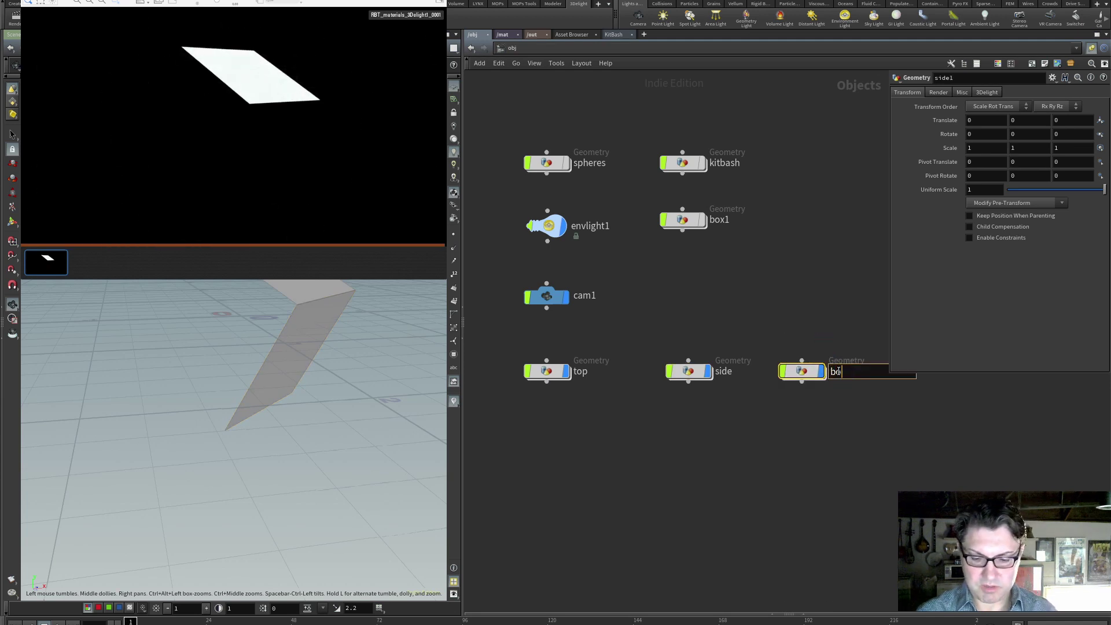
{"action": "type", "text": "ttom"}
{"action": "key", "text": "Return"}
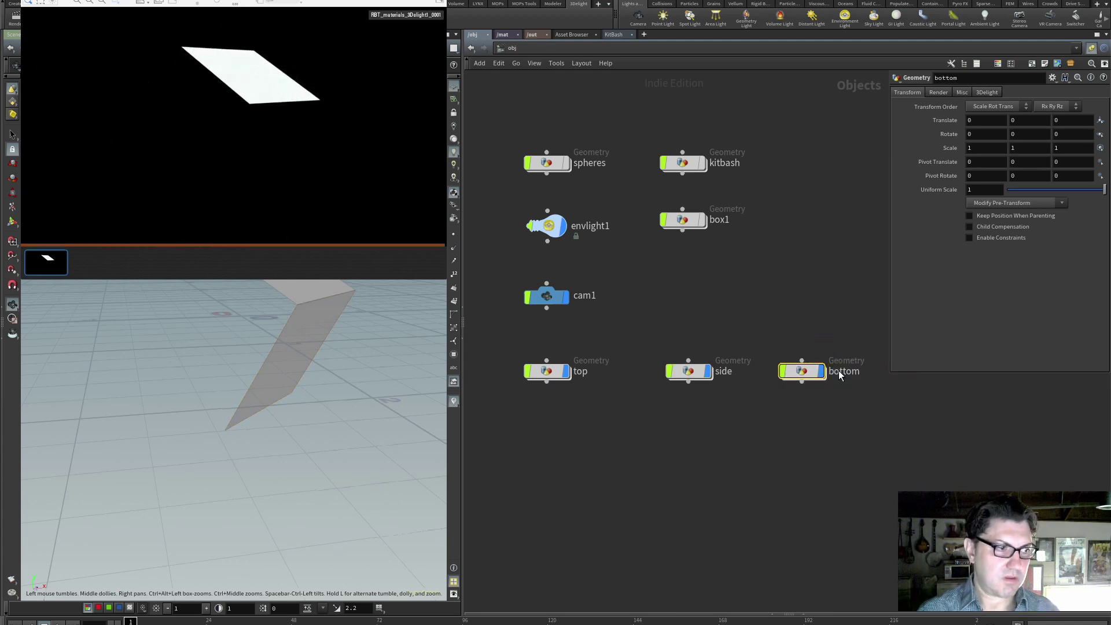
Inside bottom, change the Object Merge's Group 1 from side to bottom
{"action": "double_click", "coordinate": [804, 372]}
{"action": "middle_click_drag", "start_coordinate": [749, 310], "coordinate": [625, 220]}
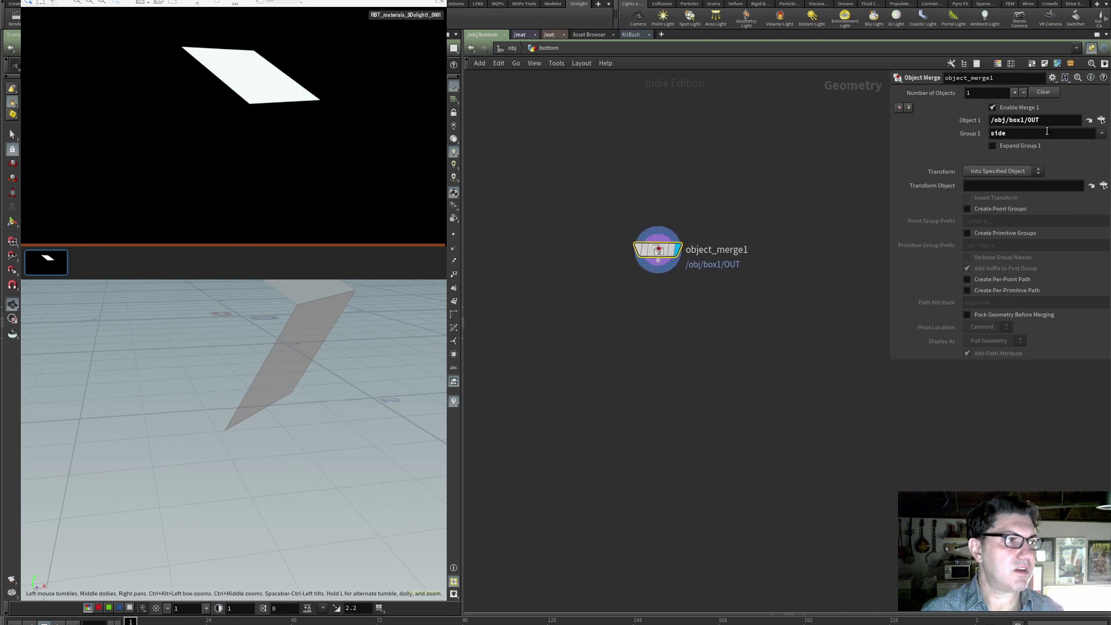
{"action": "left_click_drag", "start_coordinate": [1006, 134], "coordinate": [953, 133]}
{"action": "key", "text": "BackSpace"}
{"action": "key", "text": "Return"}
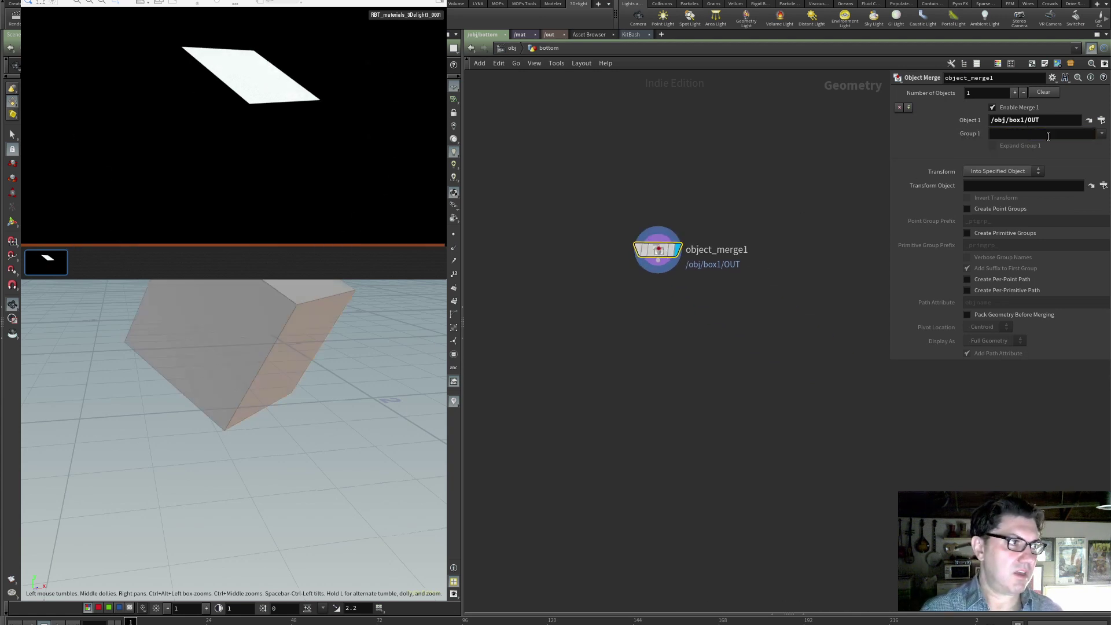
{"action": "left_click", "coordinate": [1100, 133]}
{"action": "left_click", "coordinate": [1090, 150]}
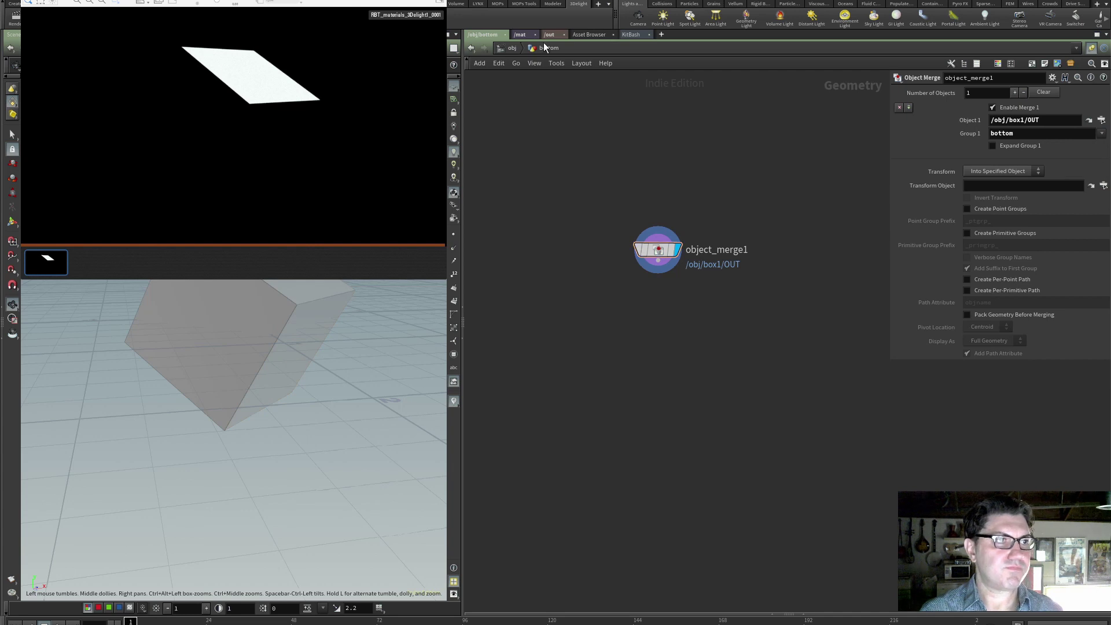
{"action": "left_click", "coordinate": [507, 49]}
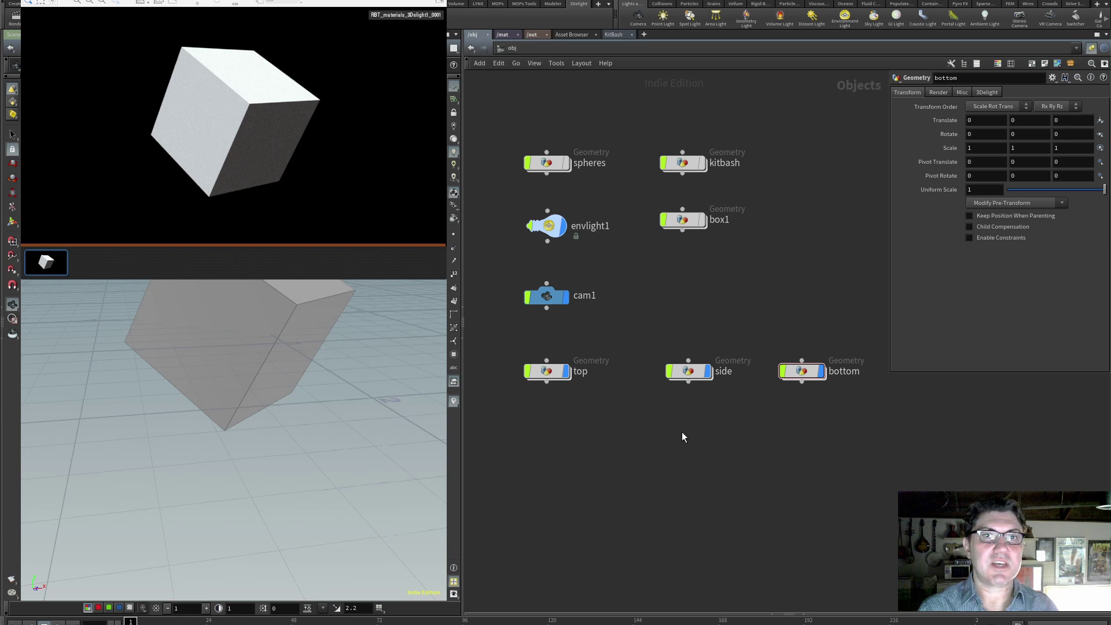
Assign /mat/displace as the top object's material
{"action": "left_click", "coordinate": [544, 371]}
{"action": "left_click", "coordinate": [691, 371]}
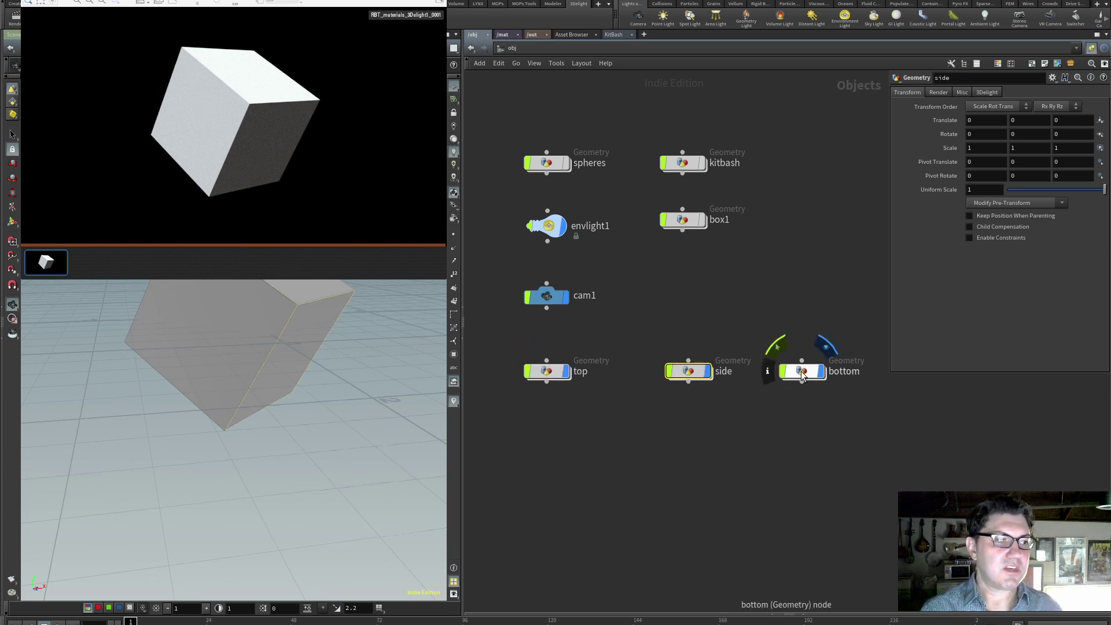
{"action": "left_click", "coordinate": [801, 371]}
{"action": "left_click", "coordinate": [767, 429]}
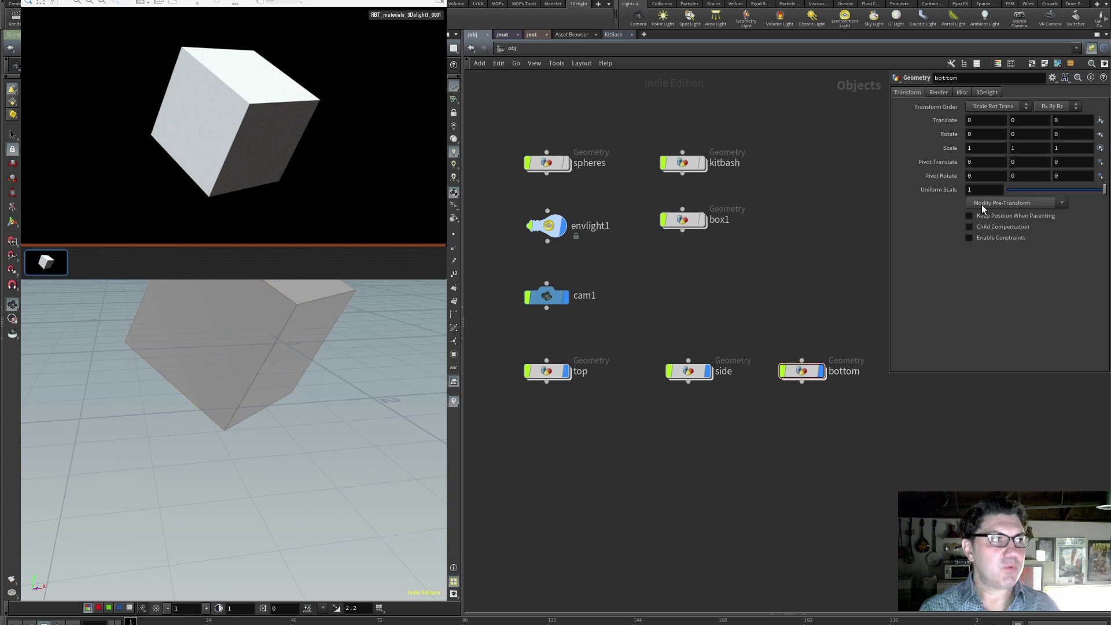
{"action": "left_click", "coordinate": [984, 92]}
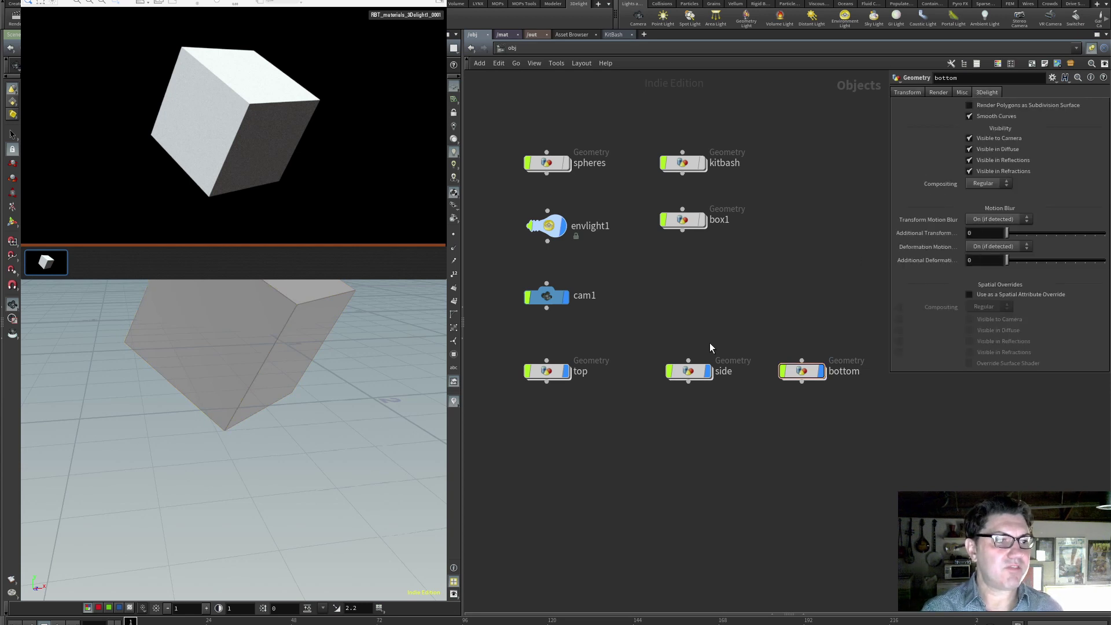
{"action": "left_click", "coordinate": [548, 370]}
{"action": "left_click", "coordinate": [932, 94]}
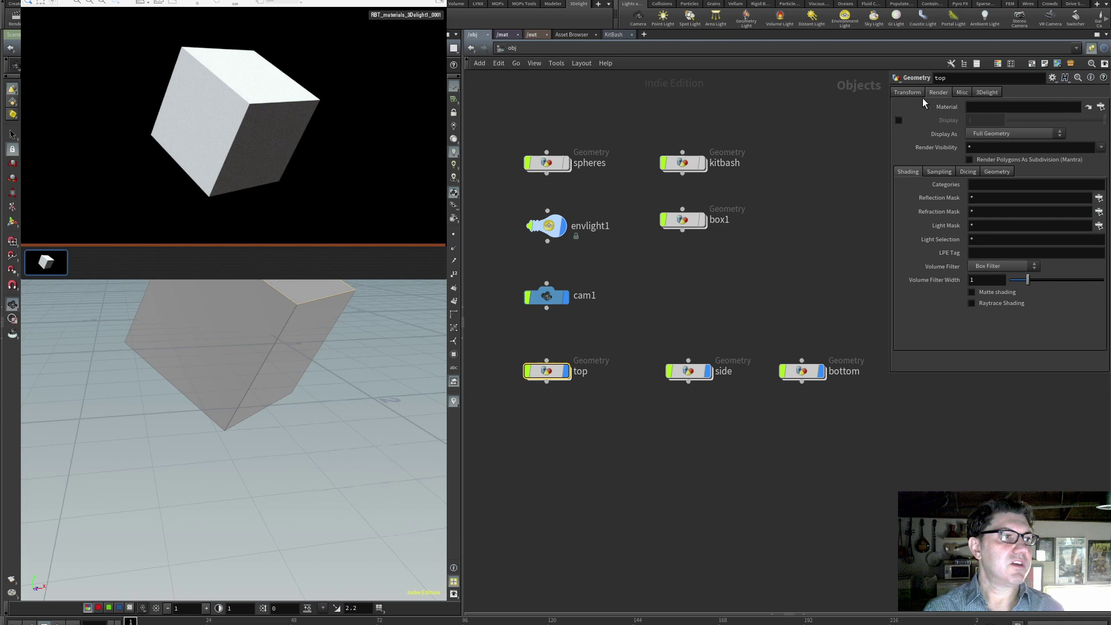
{"action": "left_click", "coordinate": [1100, 107]}
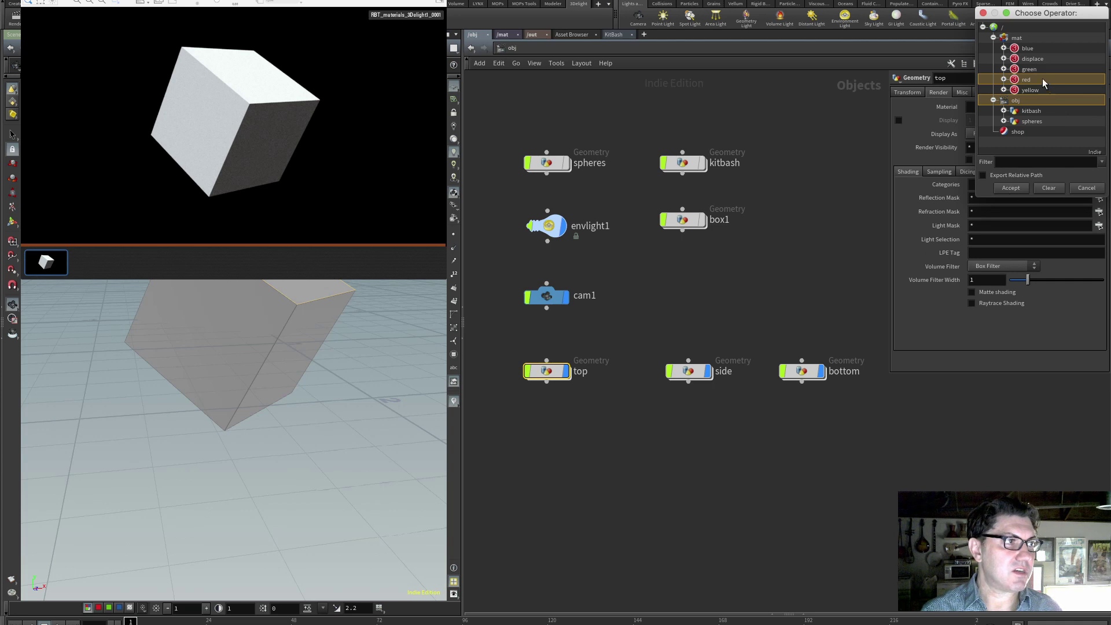
{"action": "left_click", "coordinate": [1032, 59]}
{"action": "left_click", "coordinate": [1011, 187]}
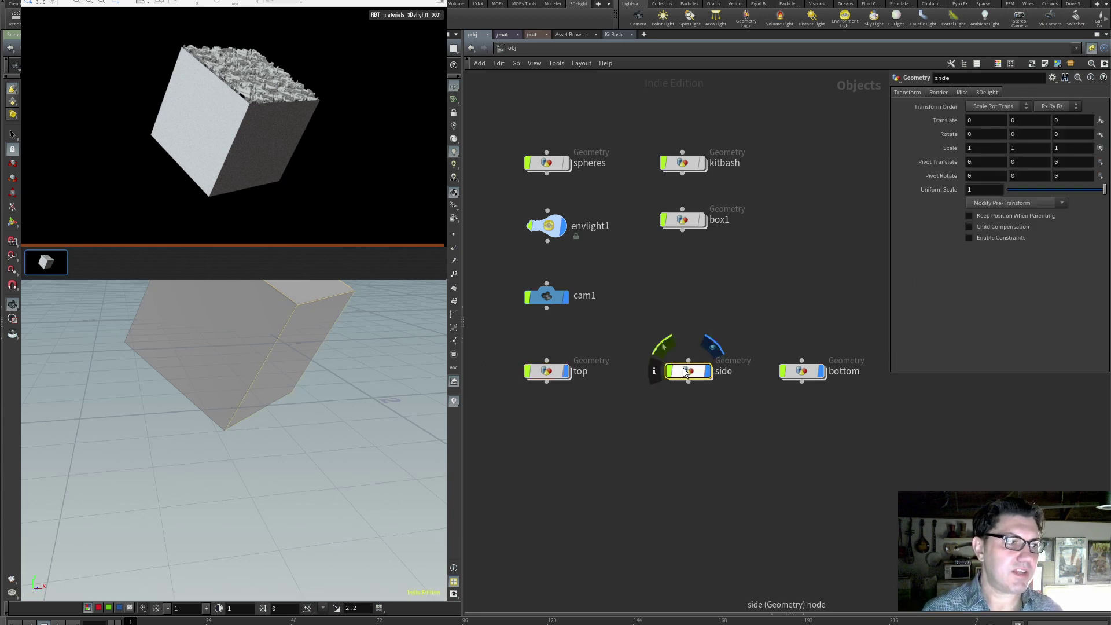
Assign /mat/blue as the side object's material
{"action": "left_click", "coordinate": [688, 373]}
{"action": "left_click", "coordinate": [1099, 108]}
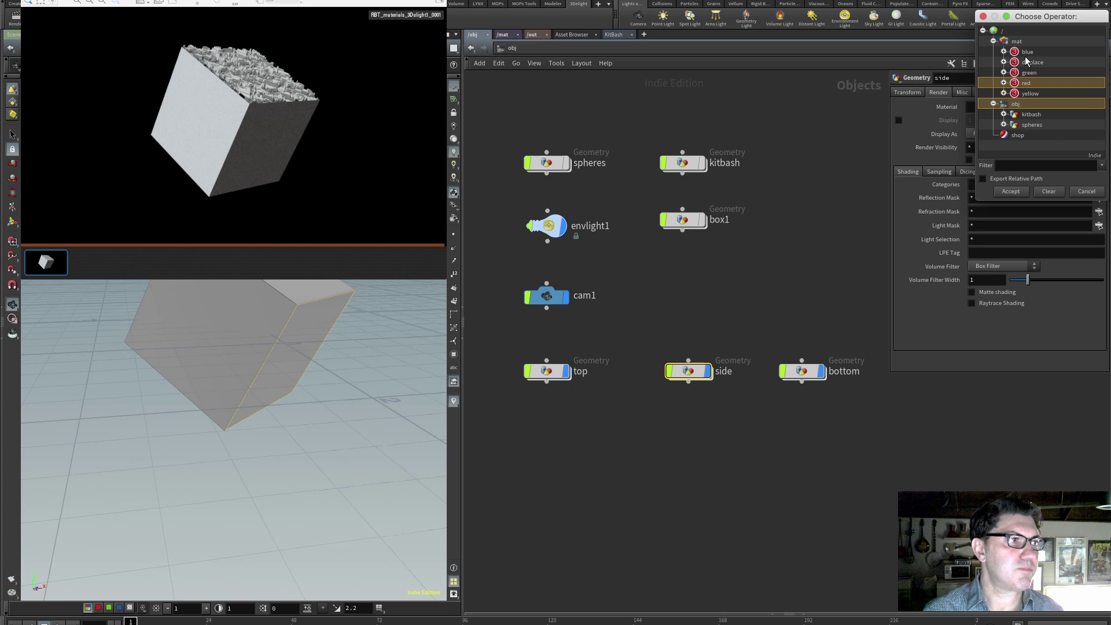
{"action": "left_click", "coordinate": [1018, 192]}
Assign /mat/yellow as the bottom object's material
{"action": "left_click", "coordinate": [803, 377]}
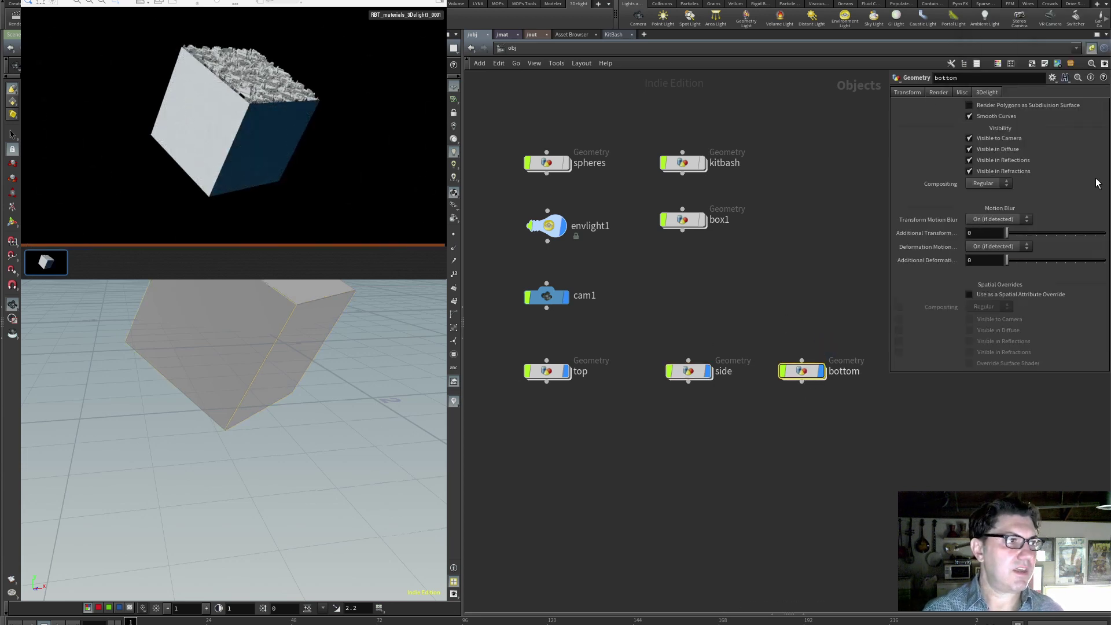
{"action": "left_click", "coordinate": [939, 92]}
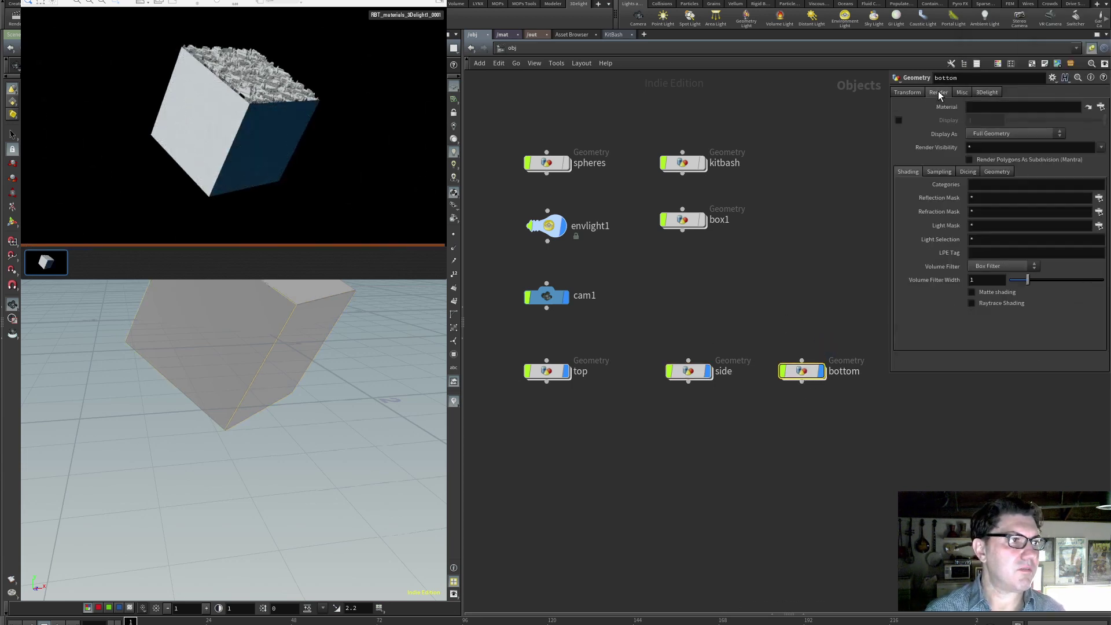
{"action": "left_click", "coordinate": [1100, 106]}
{"action": "left_click", "coordinate": [1022, 92]}
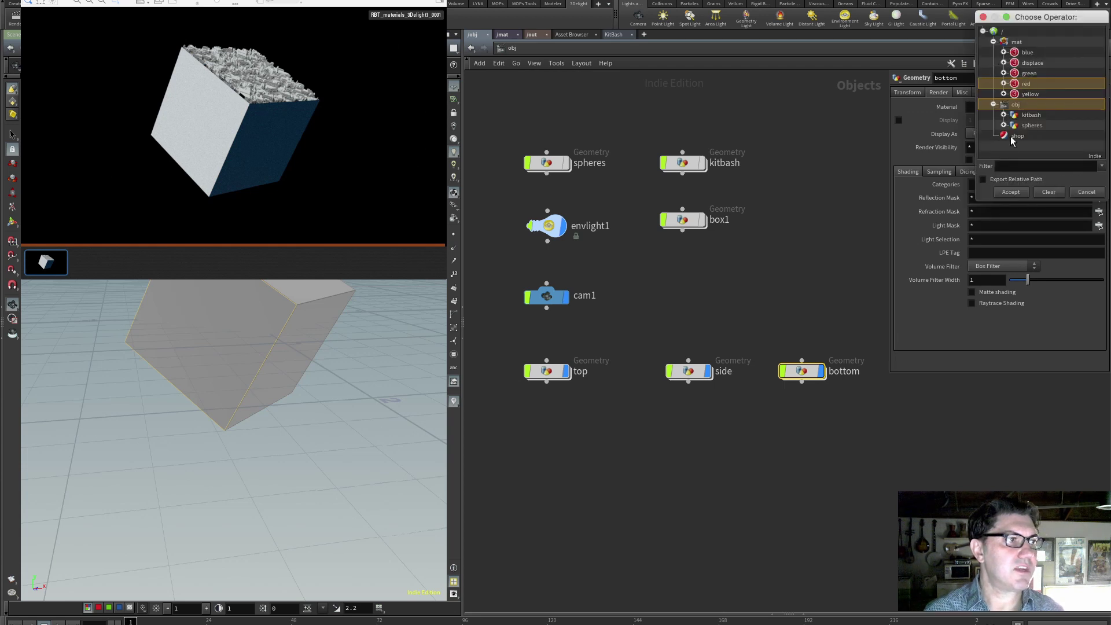
{"action": "left_click", "coordinate": [1013, 191]}
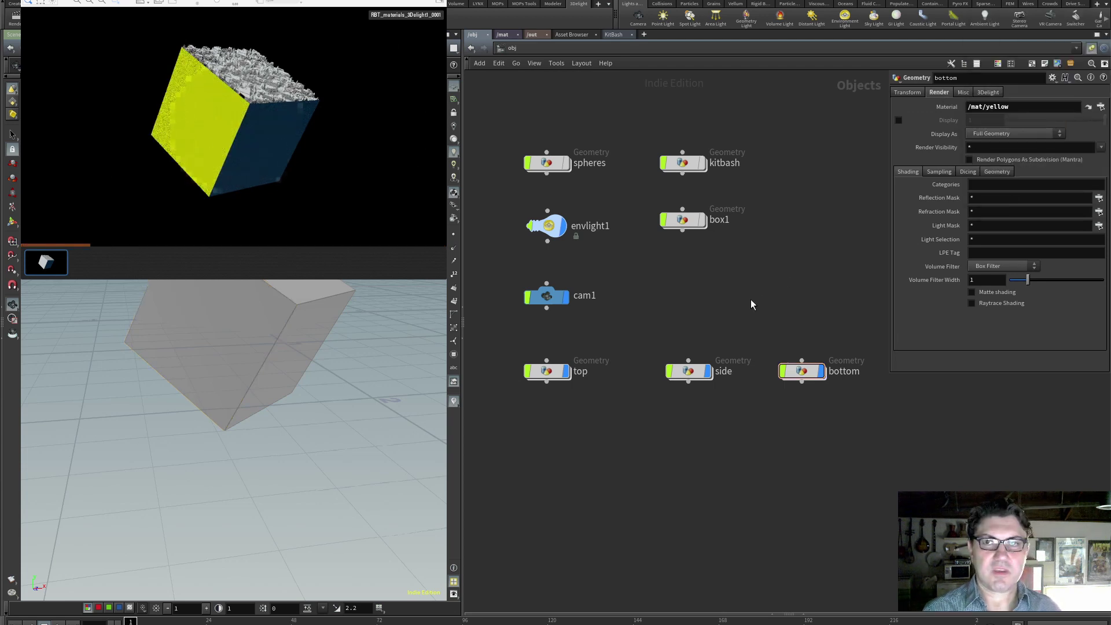
{"action": "left_click", "coordinate": [552, 372]}
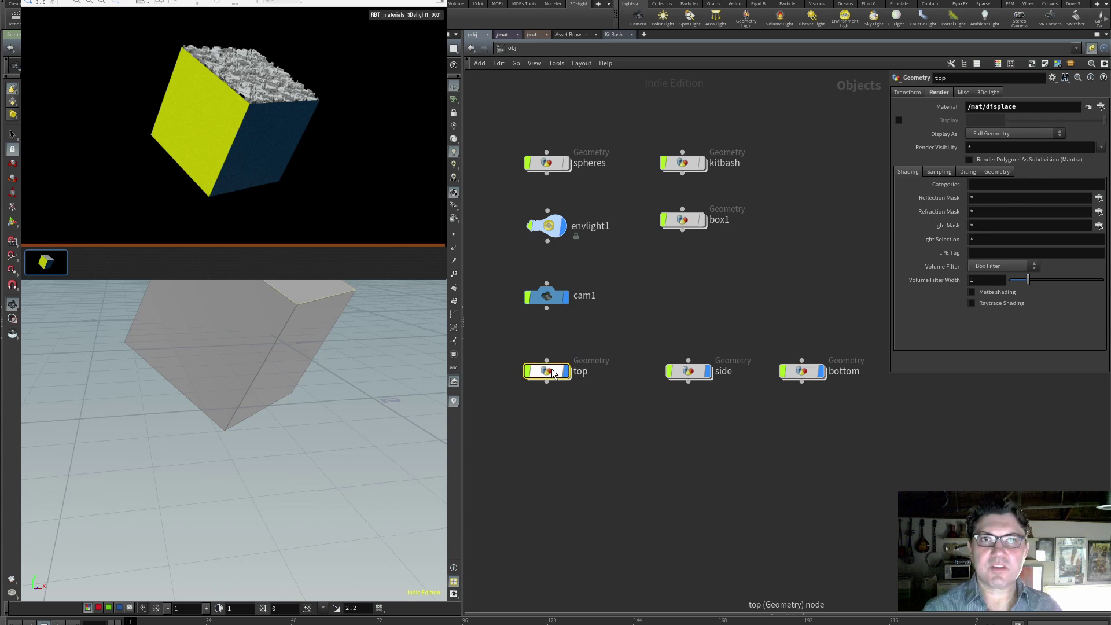
Turn on Render Polygons as Subdivision Surface for top, then review side's and bottom's 3Delight tabs
{"action": "left_click", "coordinate": [989, 92]}
{"action": "left_click", "coordinate": [967, 104]}
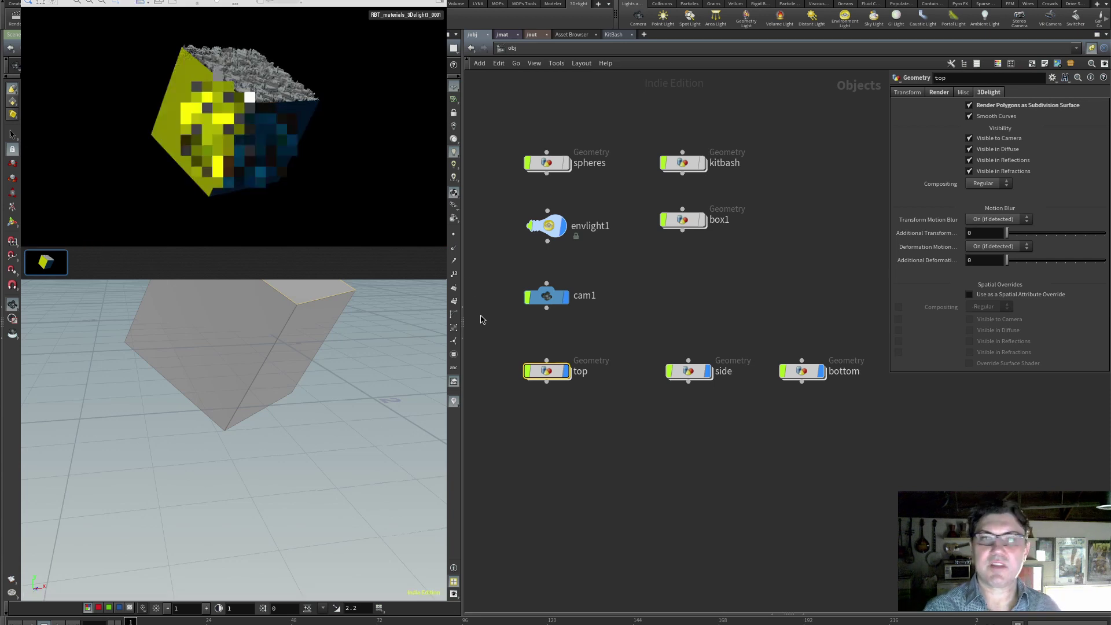
{"action": "left_click", "coordinate": [688, 372]}
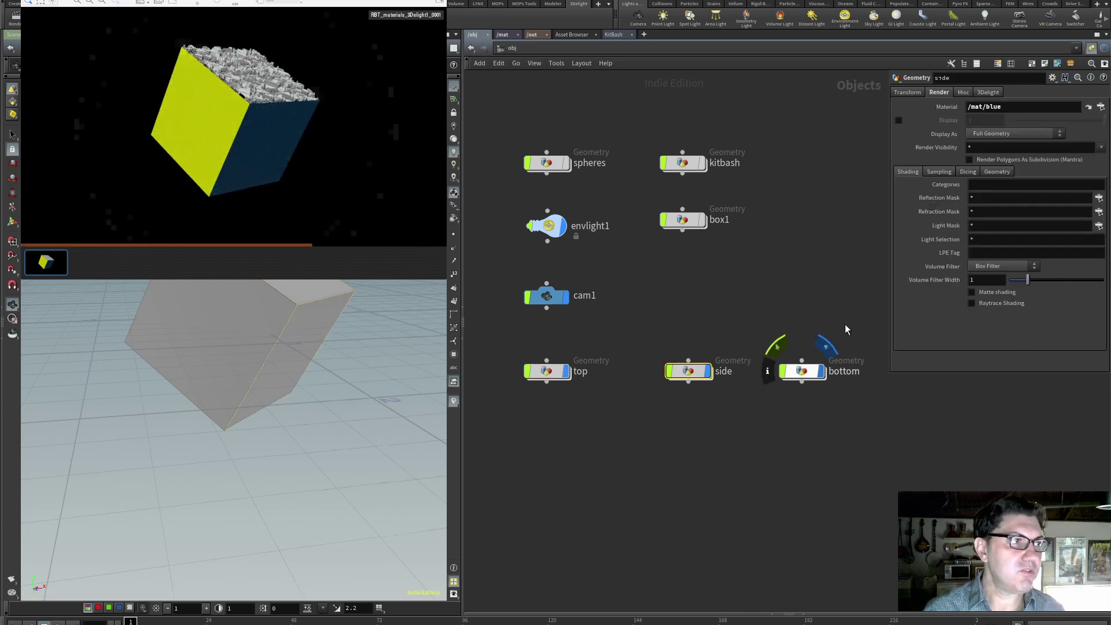
{"action": "left_click", "coordinate": [988, 91]}
{"action": "left_click", "coordinate": [801, 370]}
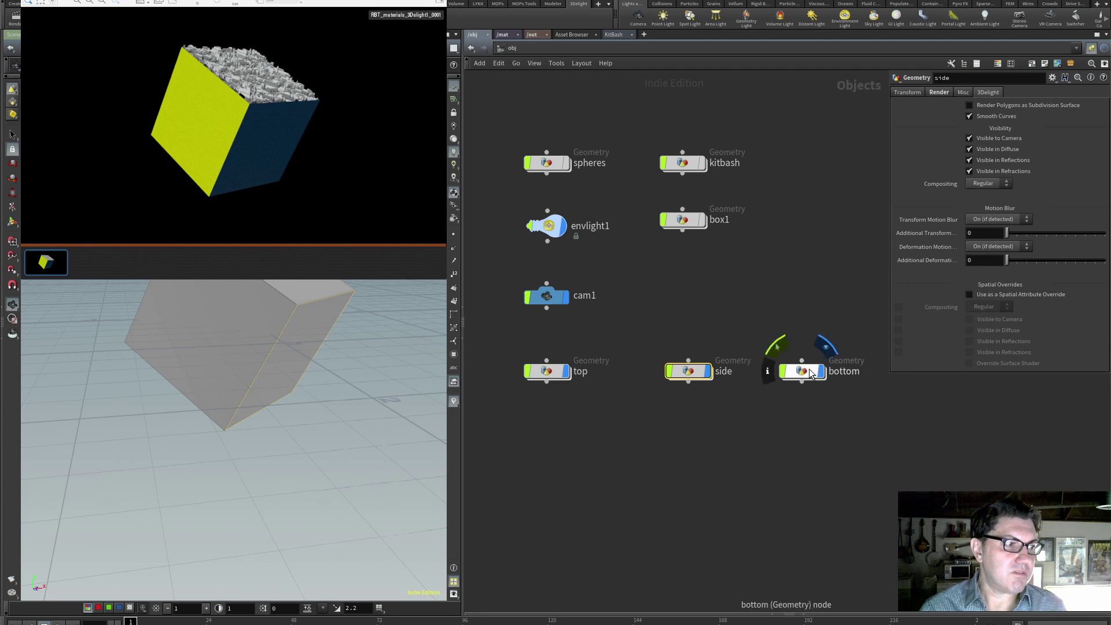
{"action": "left_click", "coordinate": [991, 92]}
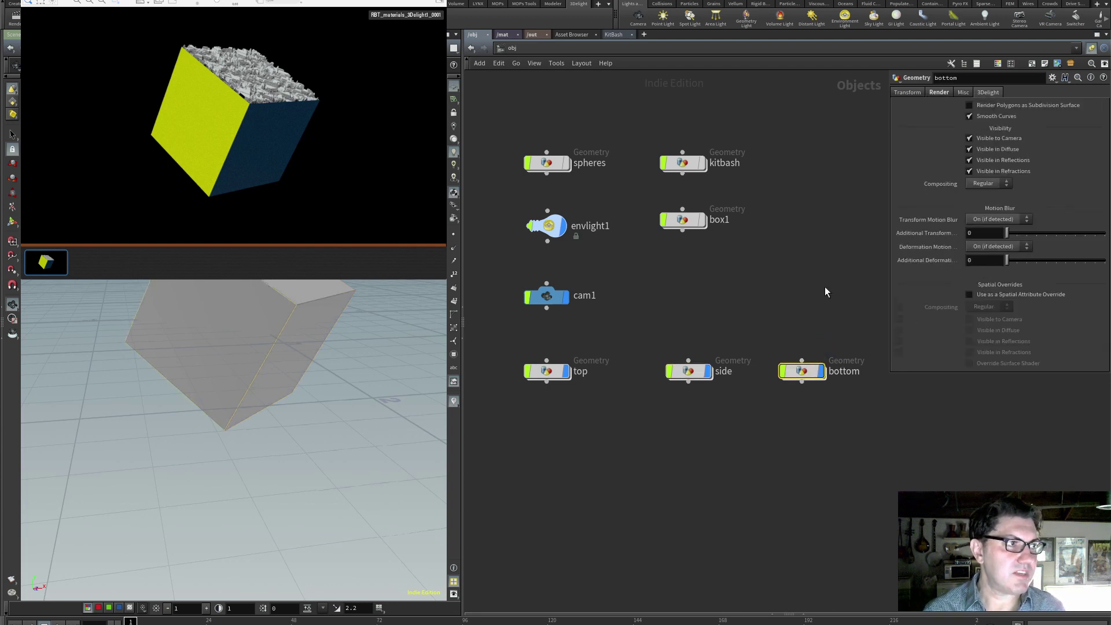